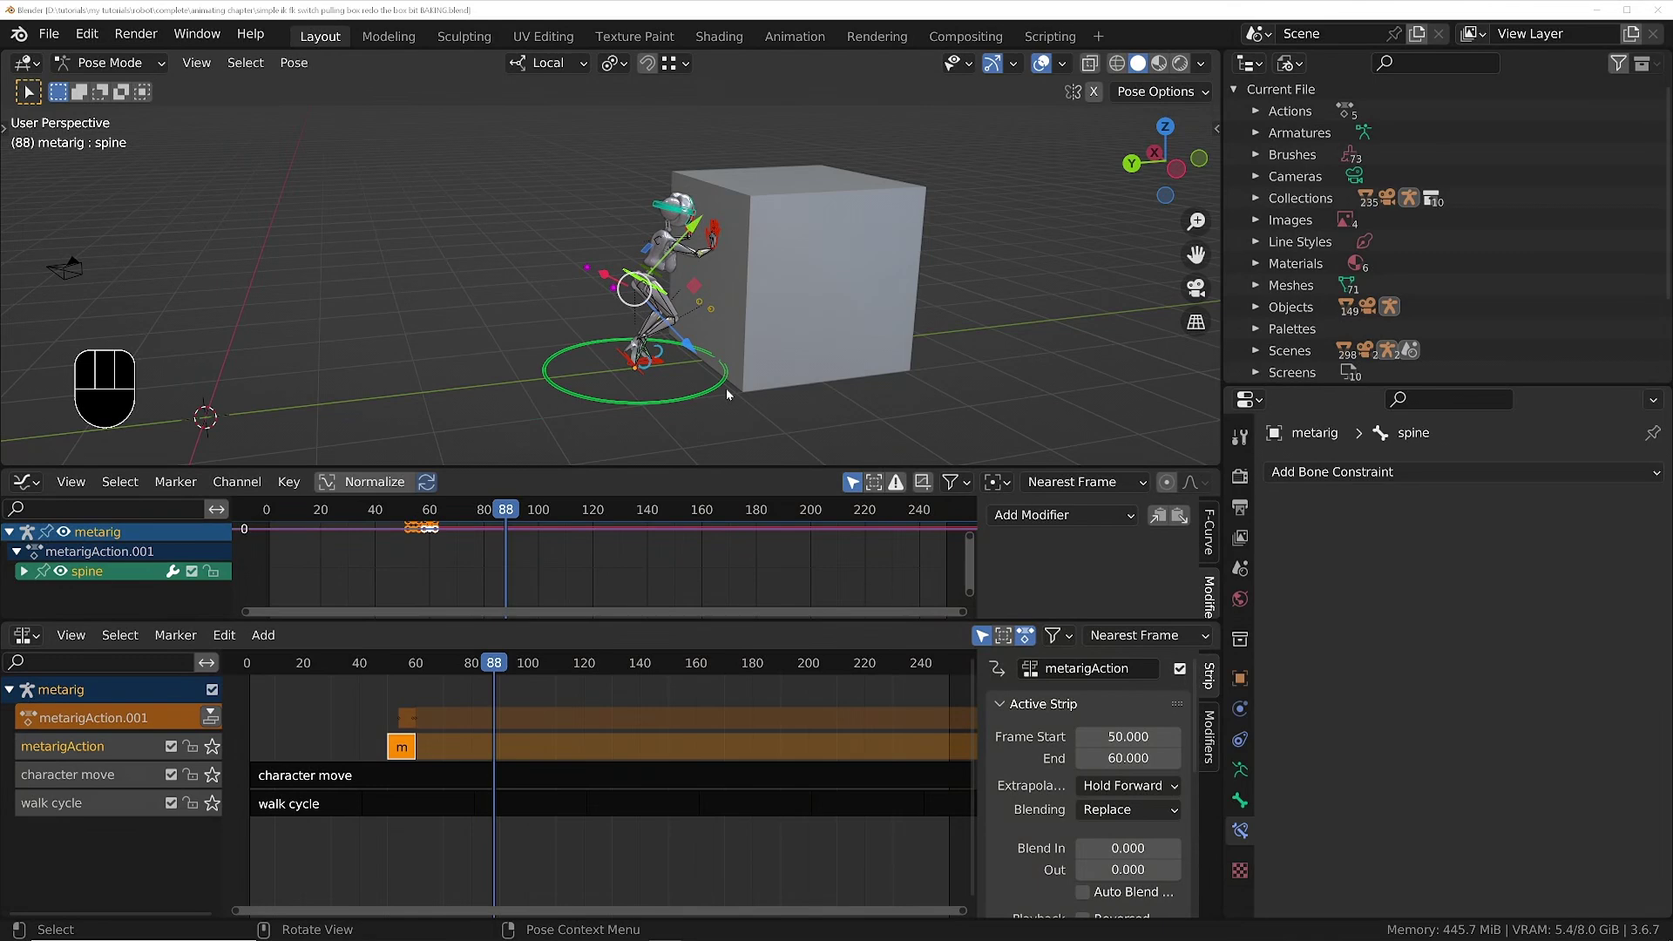
# Step: Switch the metarig armature from Pose Mode to Object Mode
pyautogui.moveTo(728, 394); pyautogui.dragTo(699, 350, button='middle')
pyautogui.press('Tab')
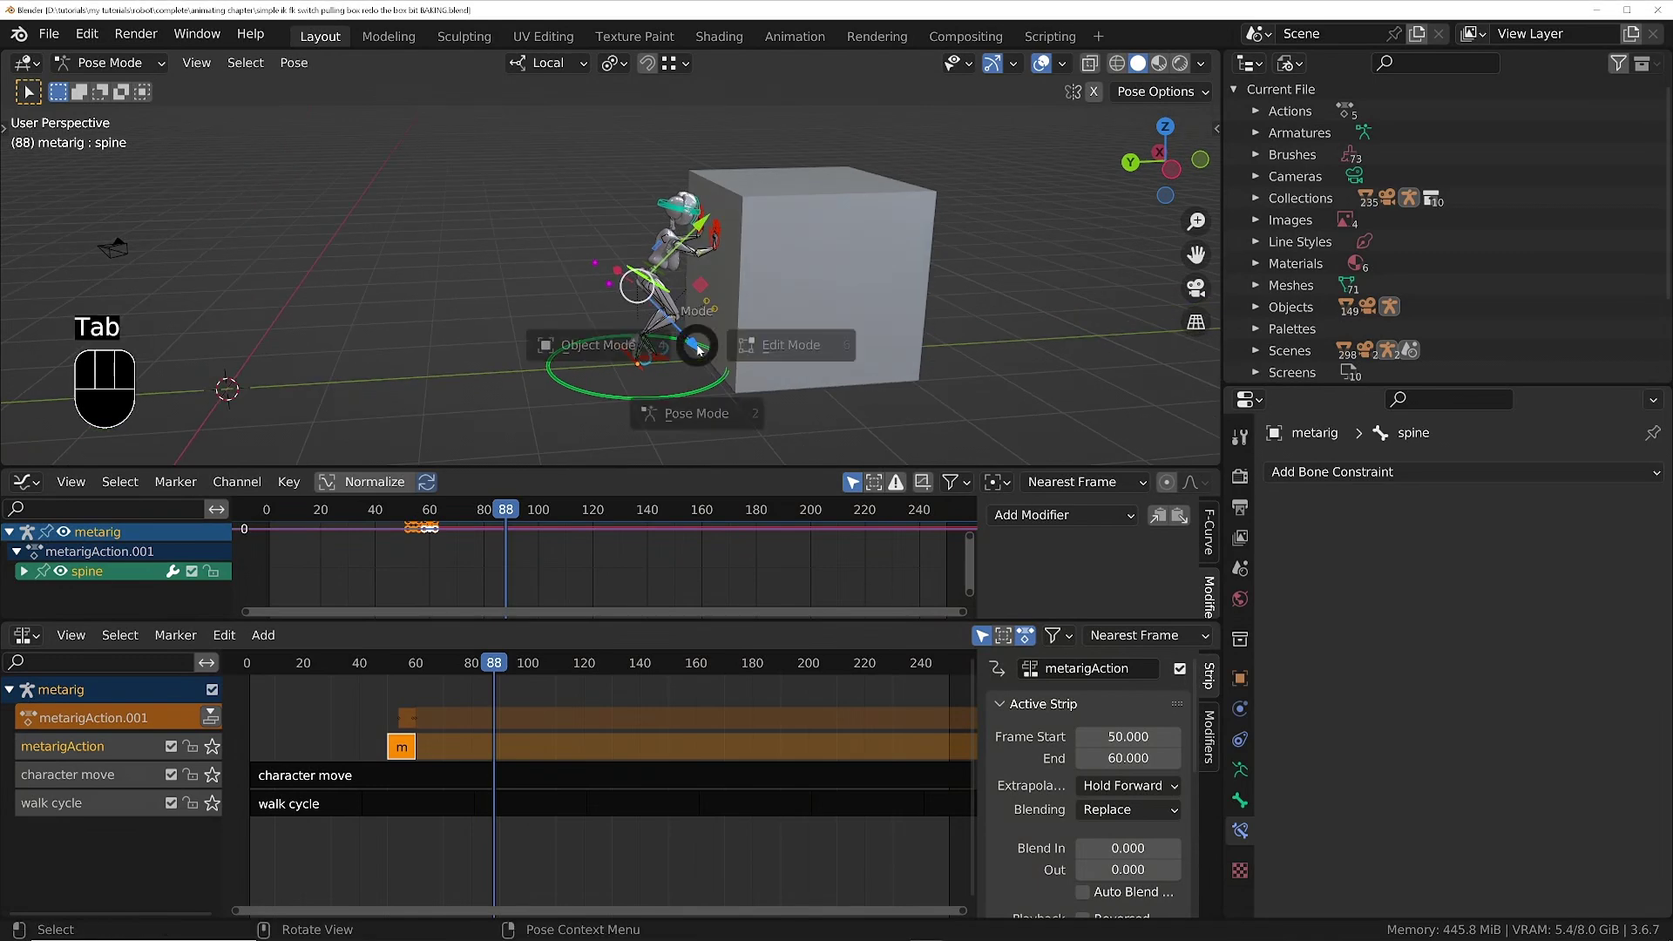
pyautogui.click(494, 358)
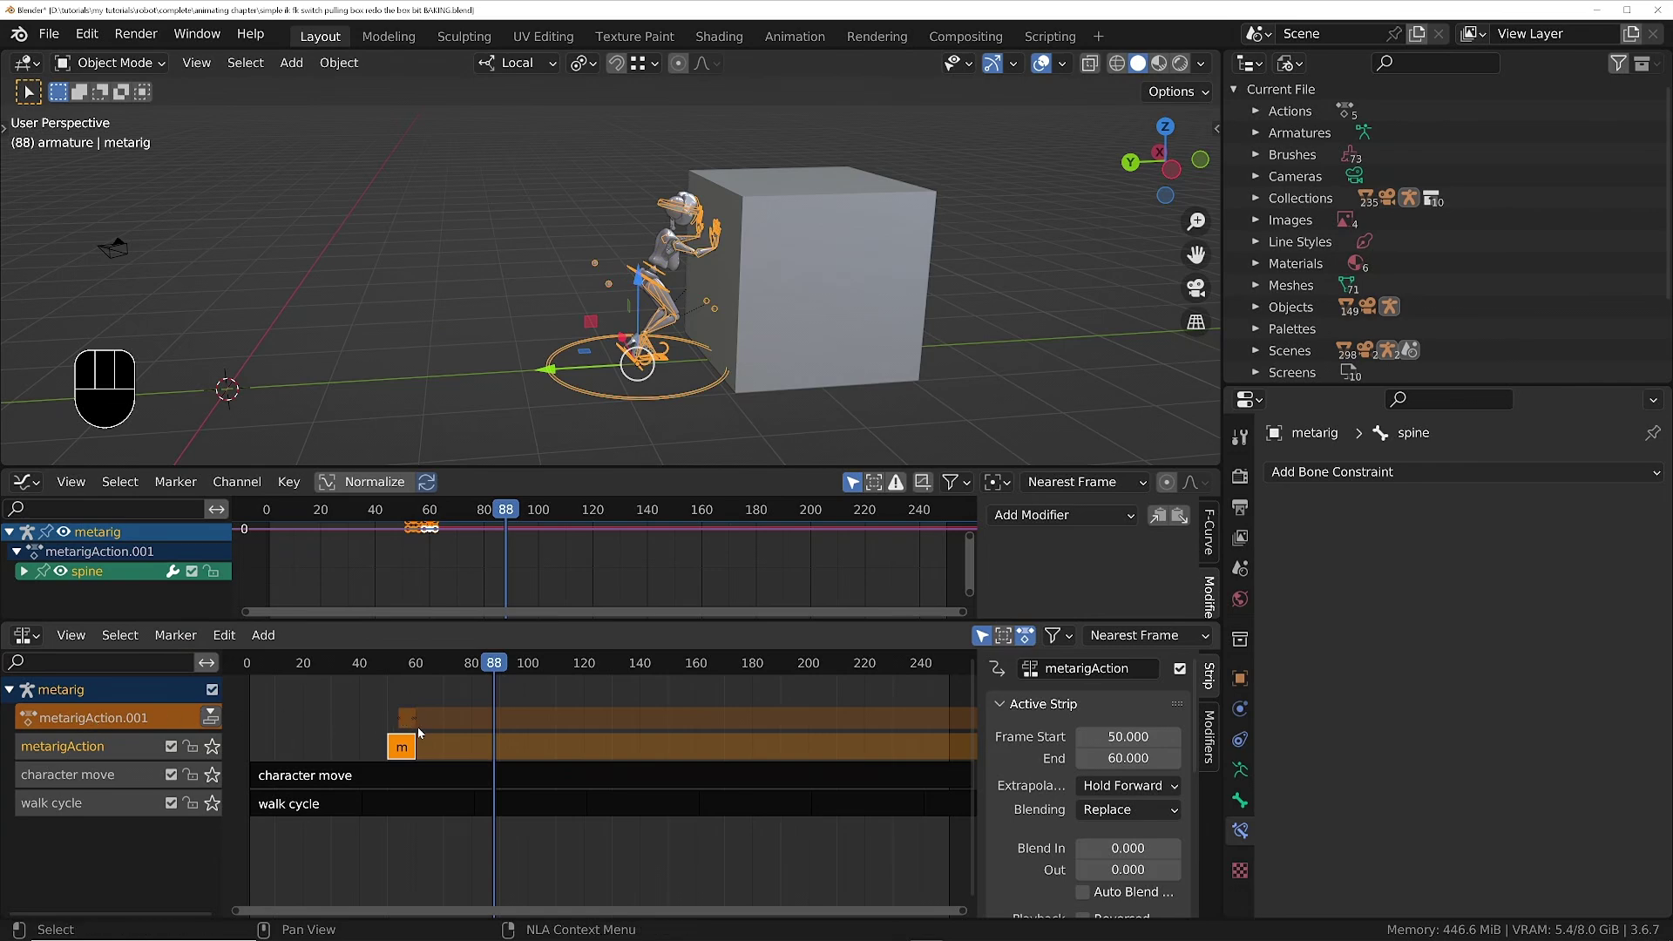
# Step: Try baking the metarig's Pose and Object data for all bones, with Visual Keying and Overwrite Current Action on and Only Selected Bones off
pyautogui.scroll(8, 727, 228)
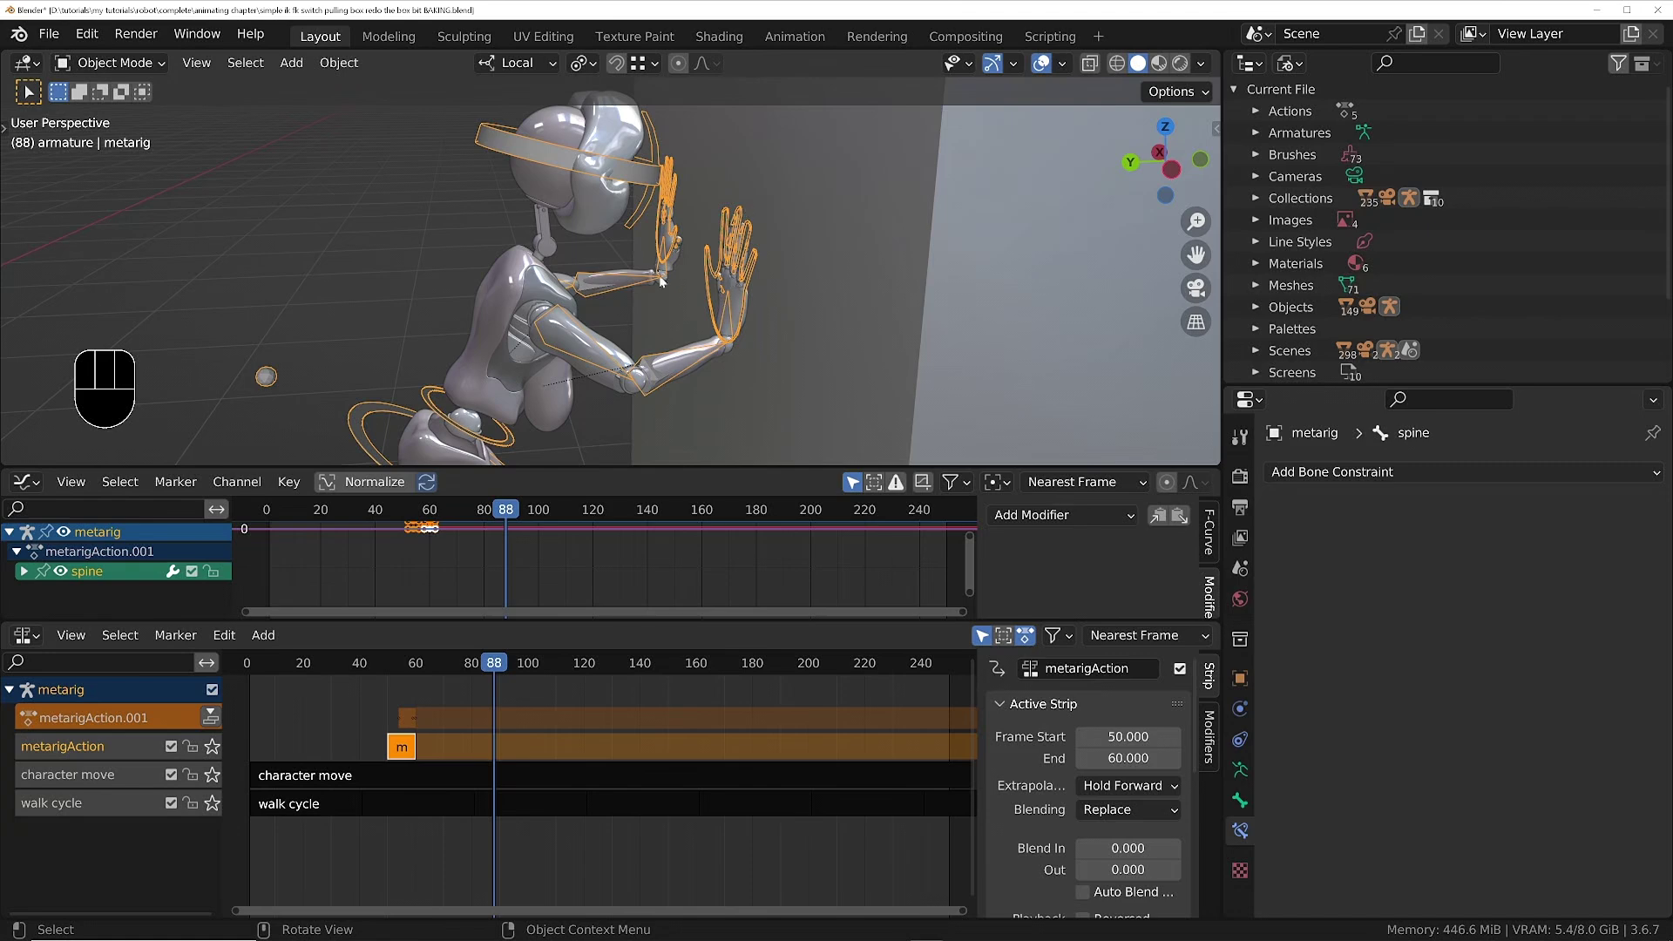
pyautogui.scroll(-2, 496, 310)
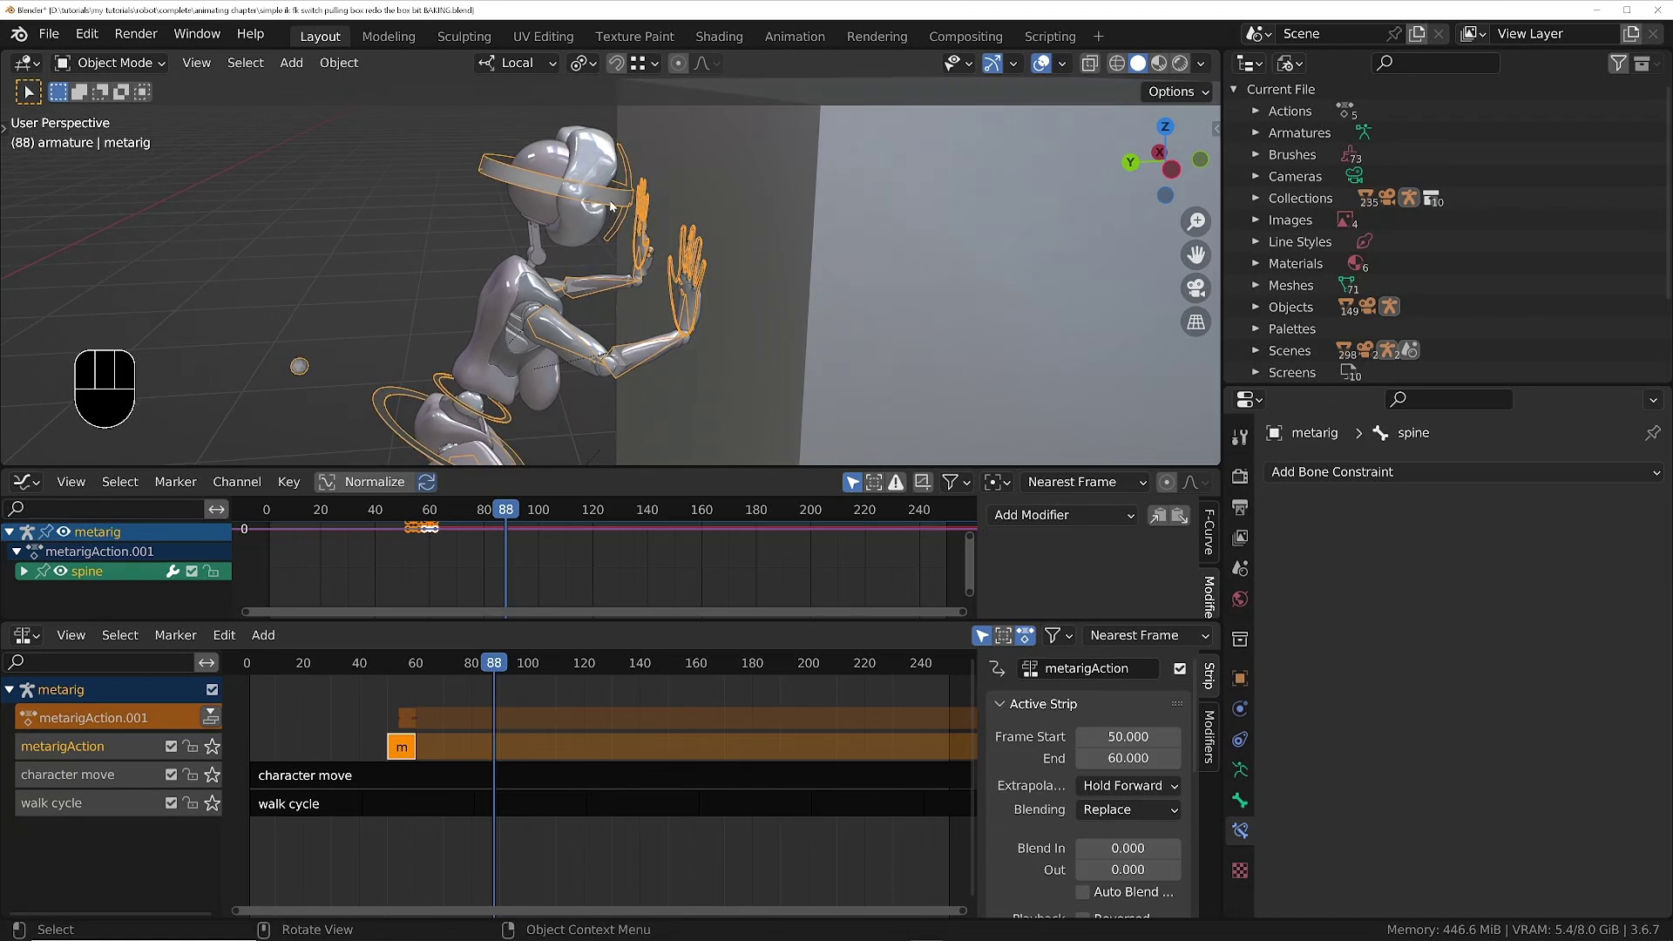
pyautogui.moveTo(420, 729); pyautogui.dragTo(446, 728, button='middle')
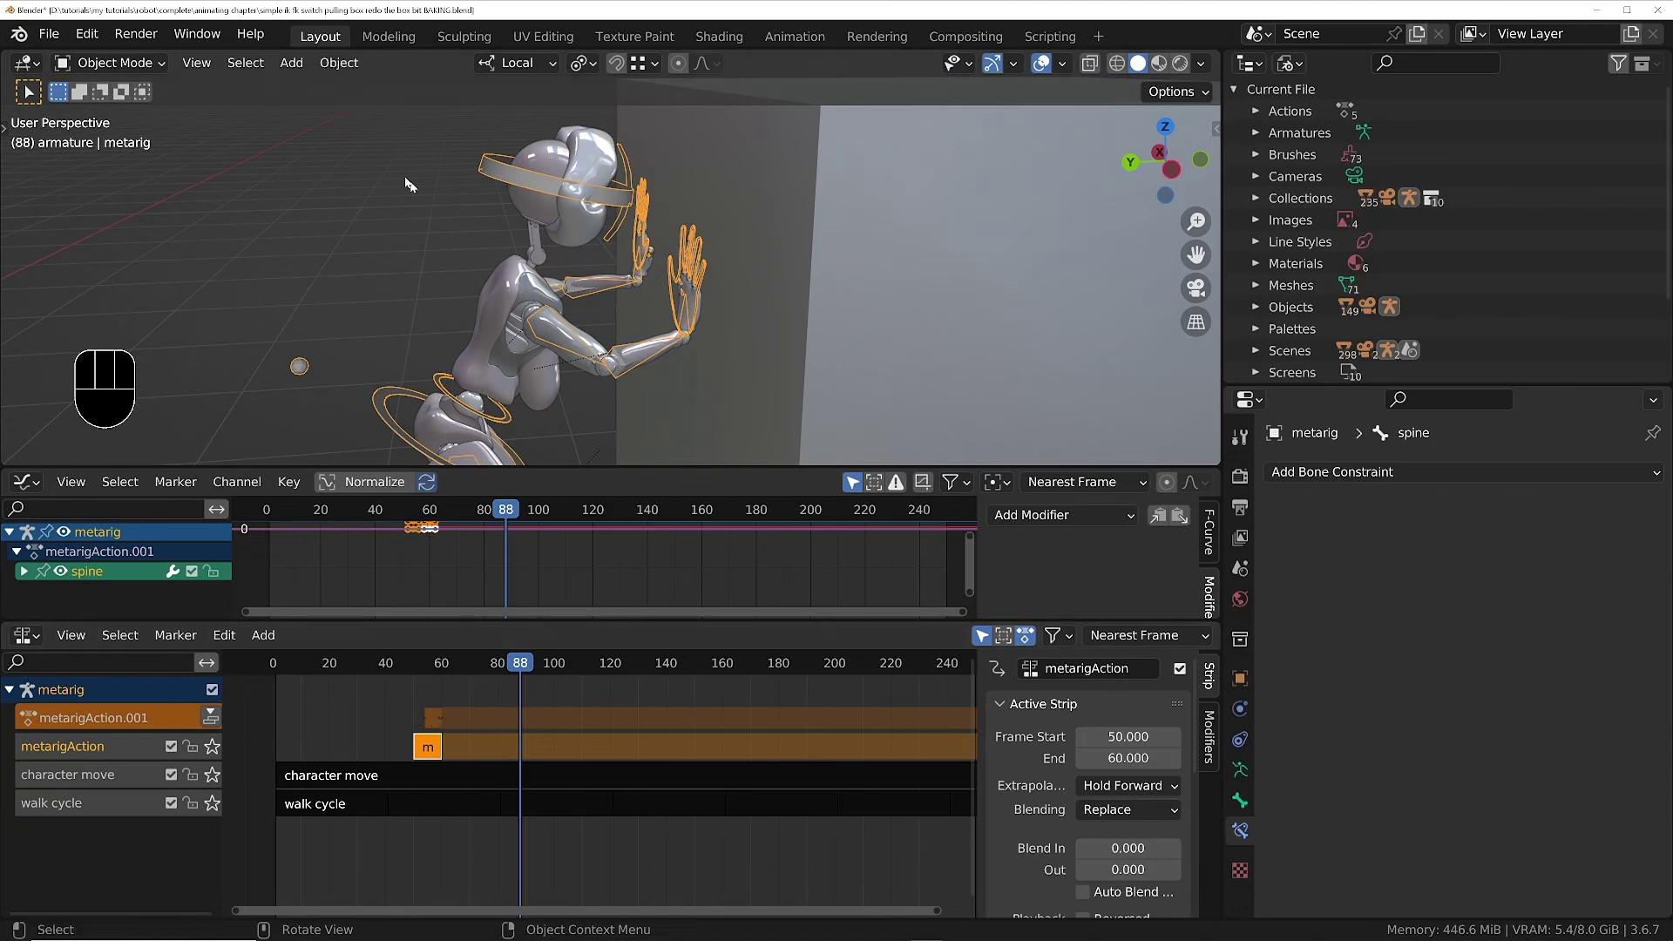
pyautogui.click(339, 63)
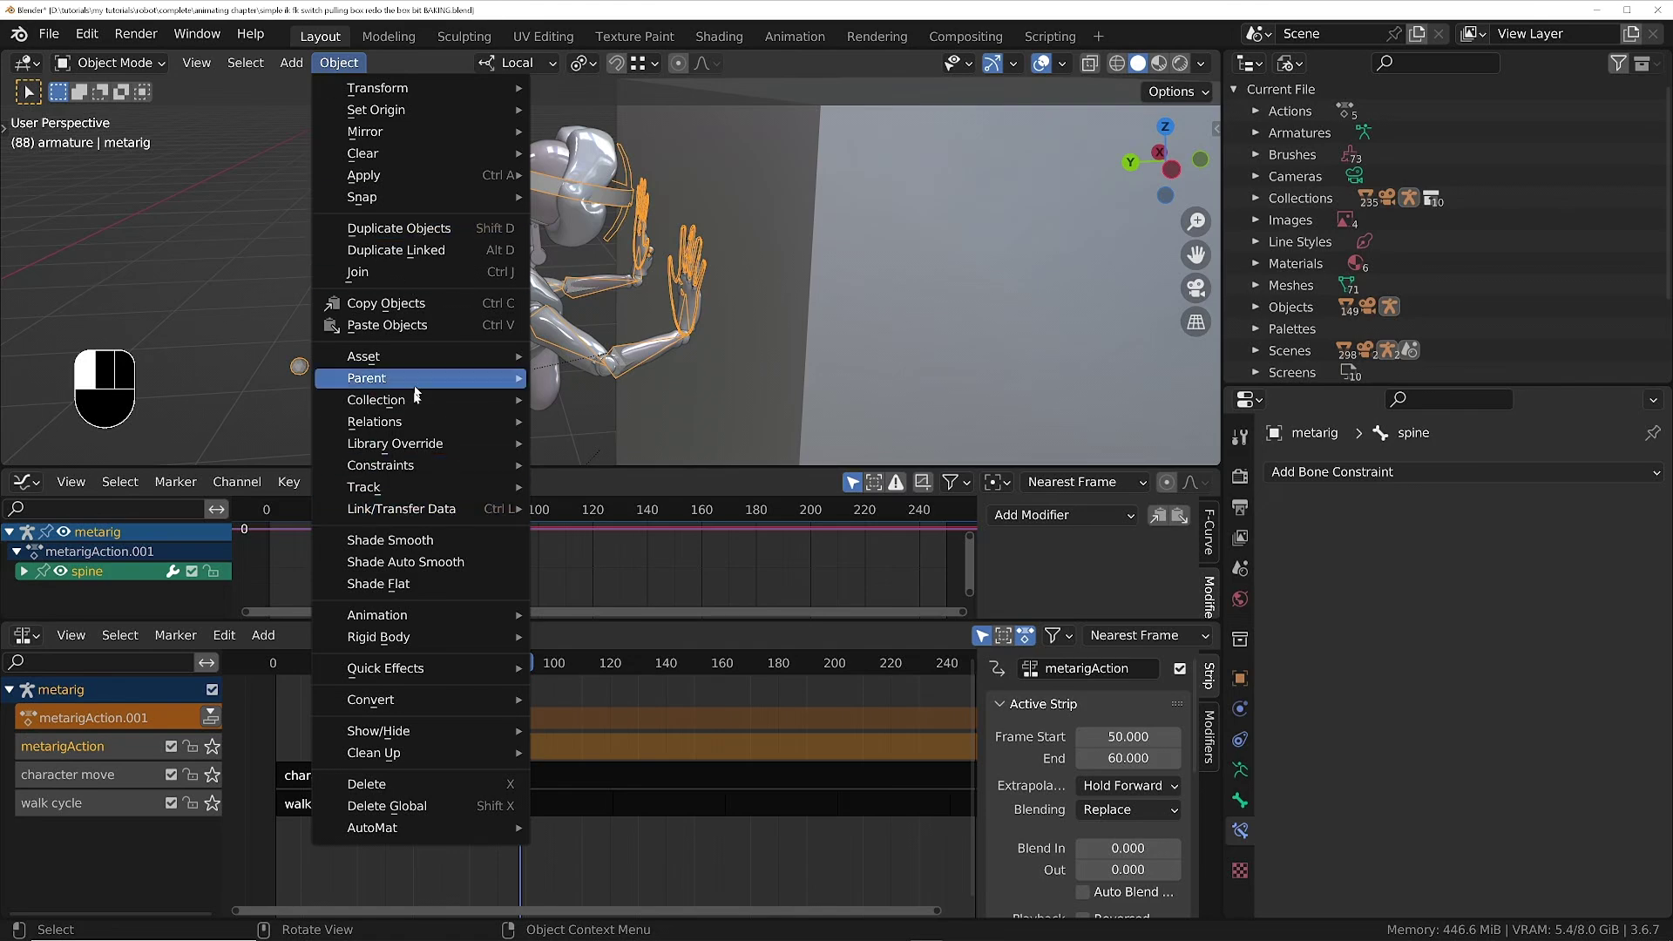
pyautogui.moveTo(418, 619)
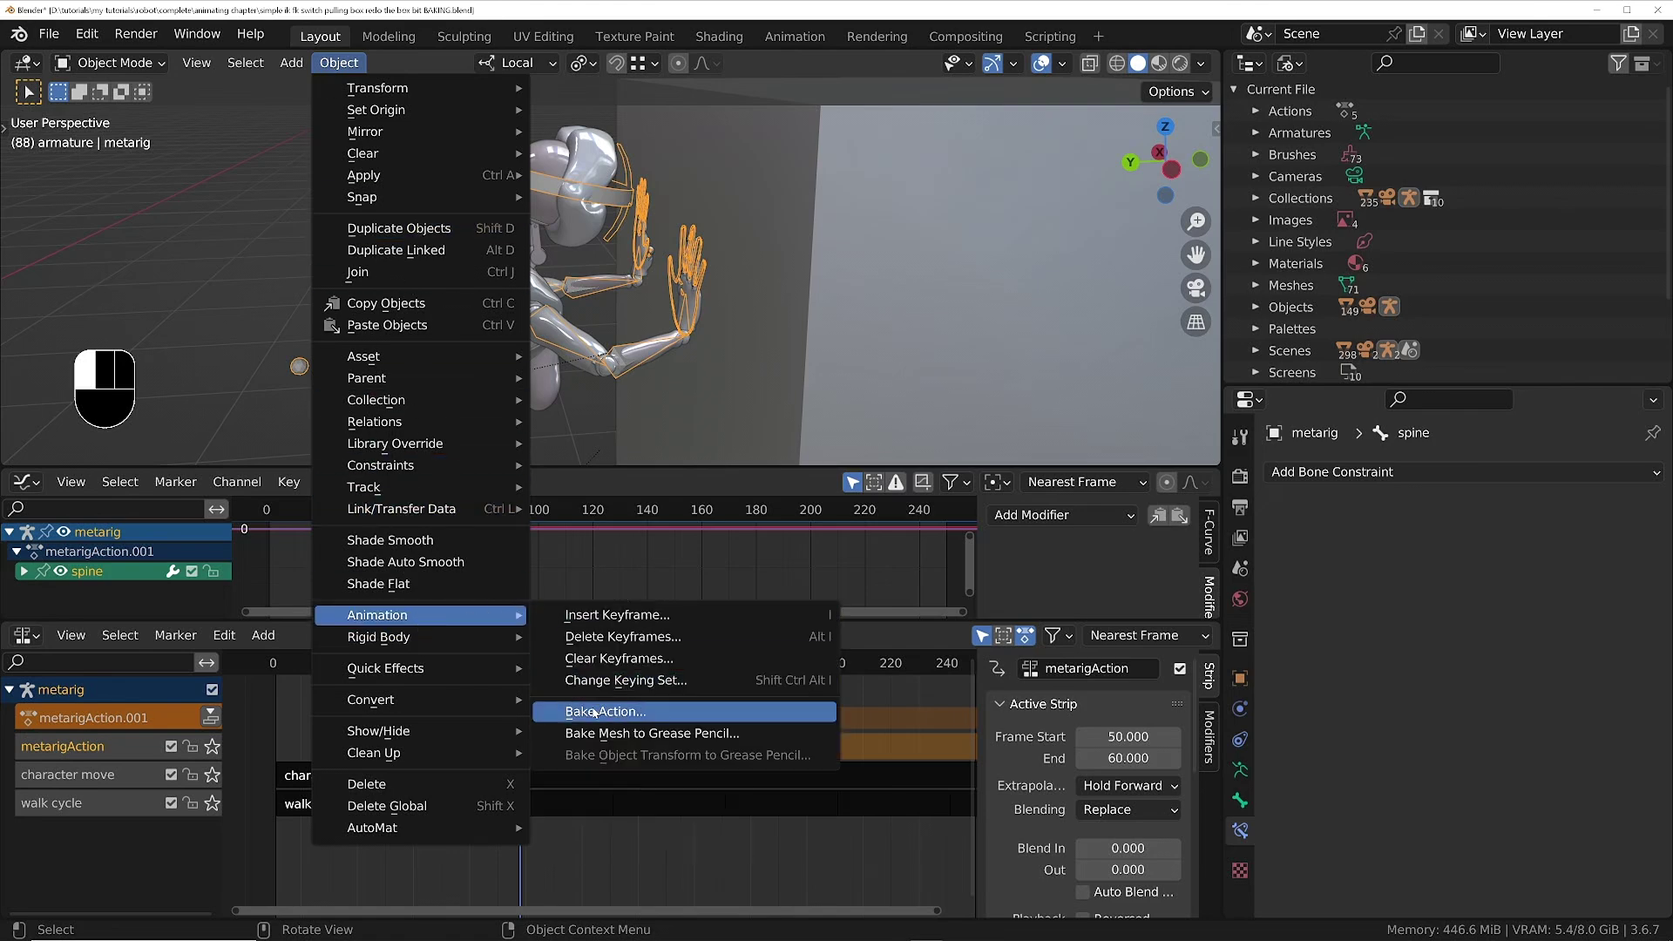
pyautogui.click(595, 713)
pyautogui.moveTo(604, 481); pyautogui.dragTo(1006, 246)
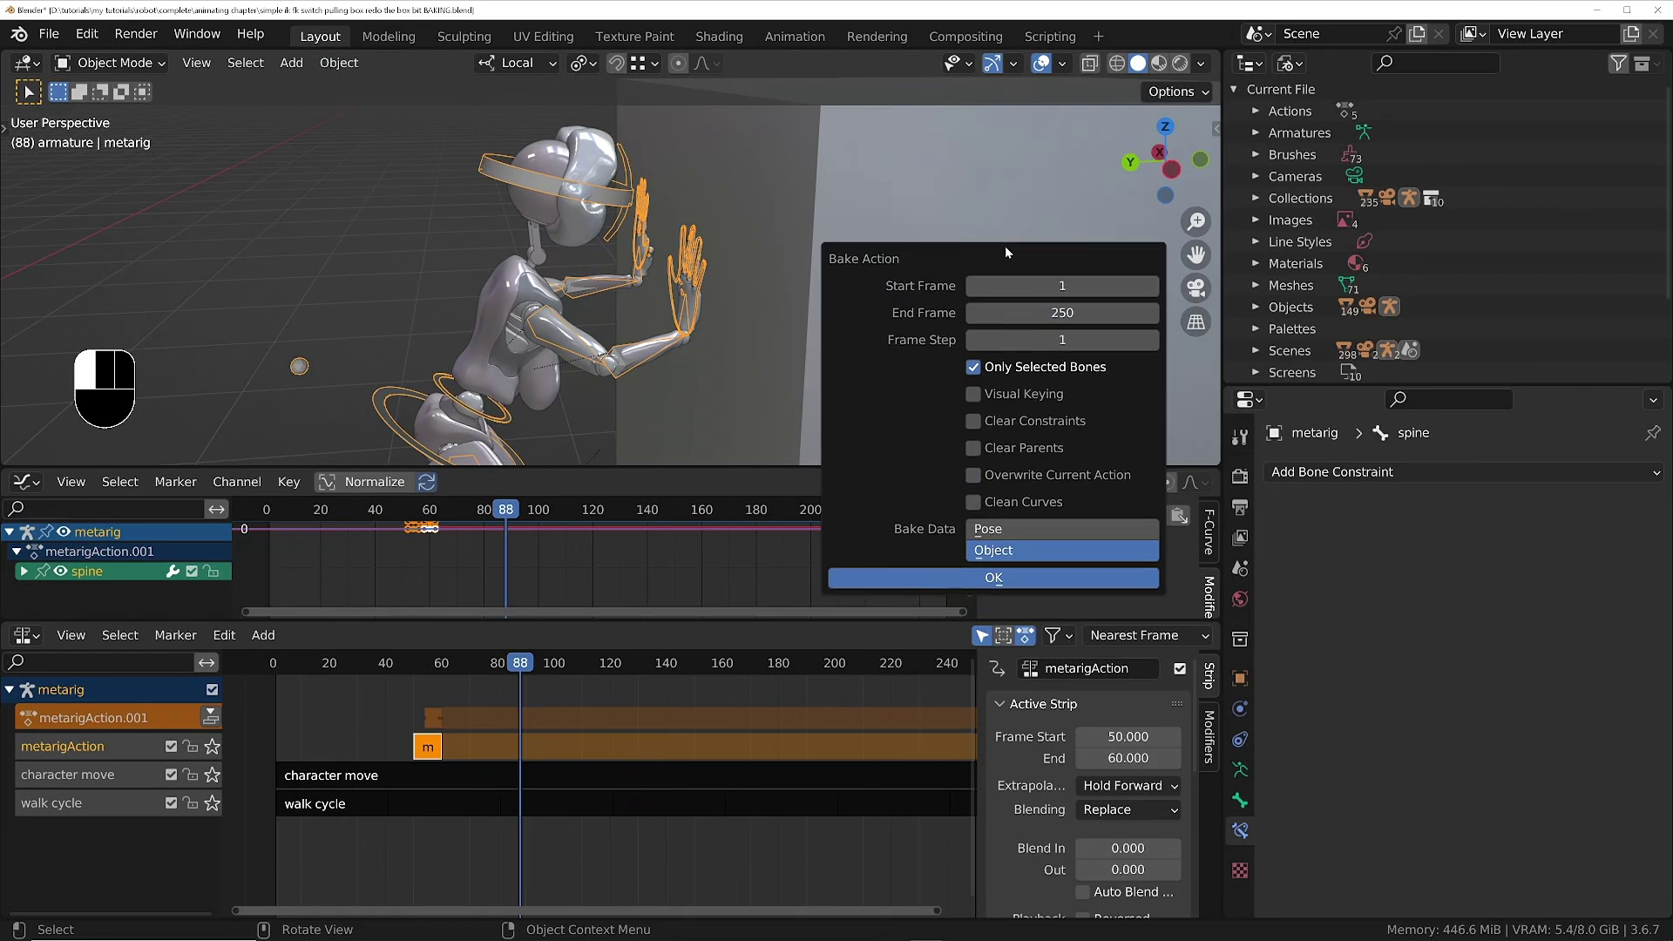
pyautogui.click(980, 474)
pyautogui.click(974, 369)
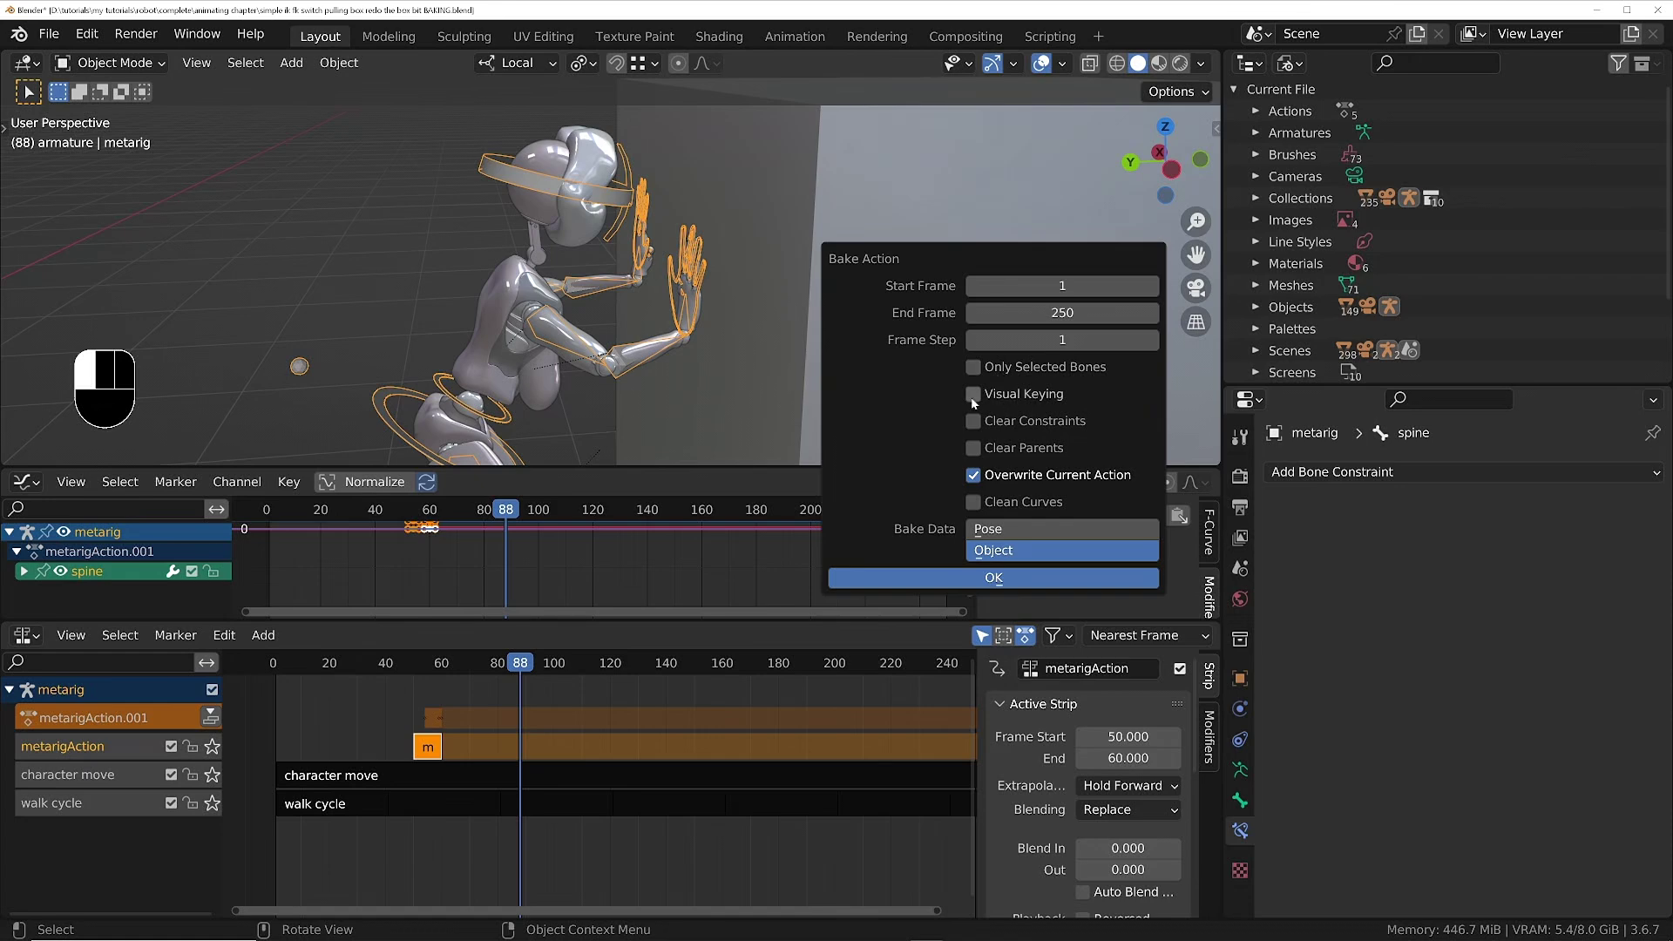
pyautogui.click(973, 397)
pyautogui.keyDown('shift'); pyautogui.click(1036, 527); pyautogui.keyUp('shift')
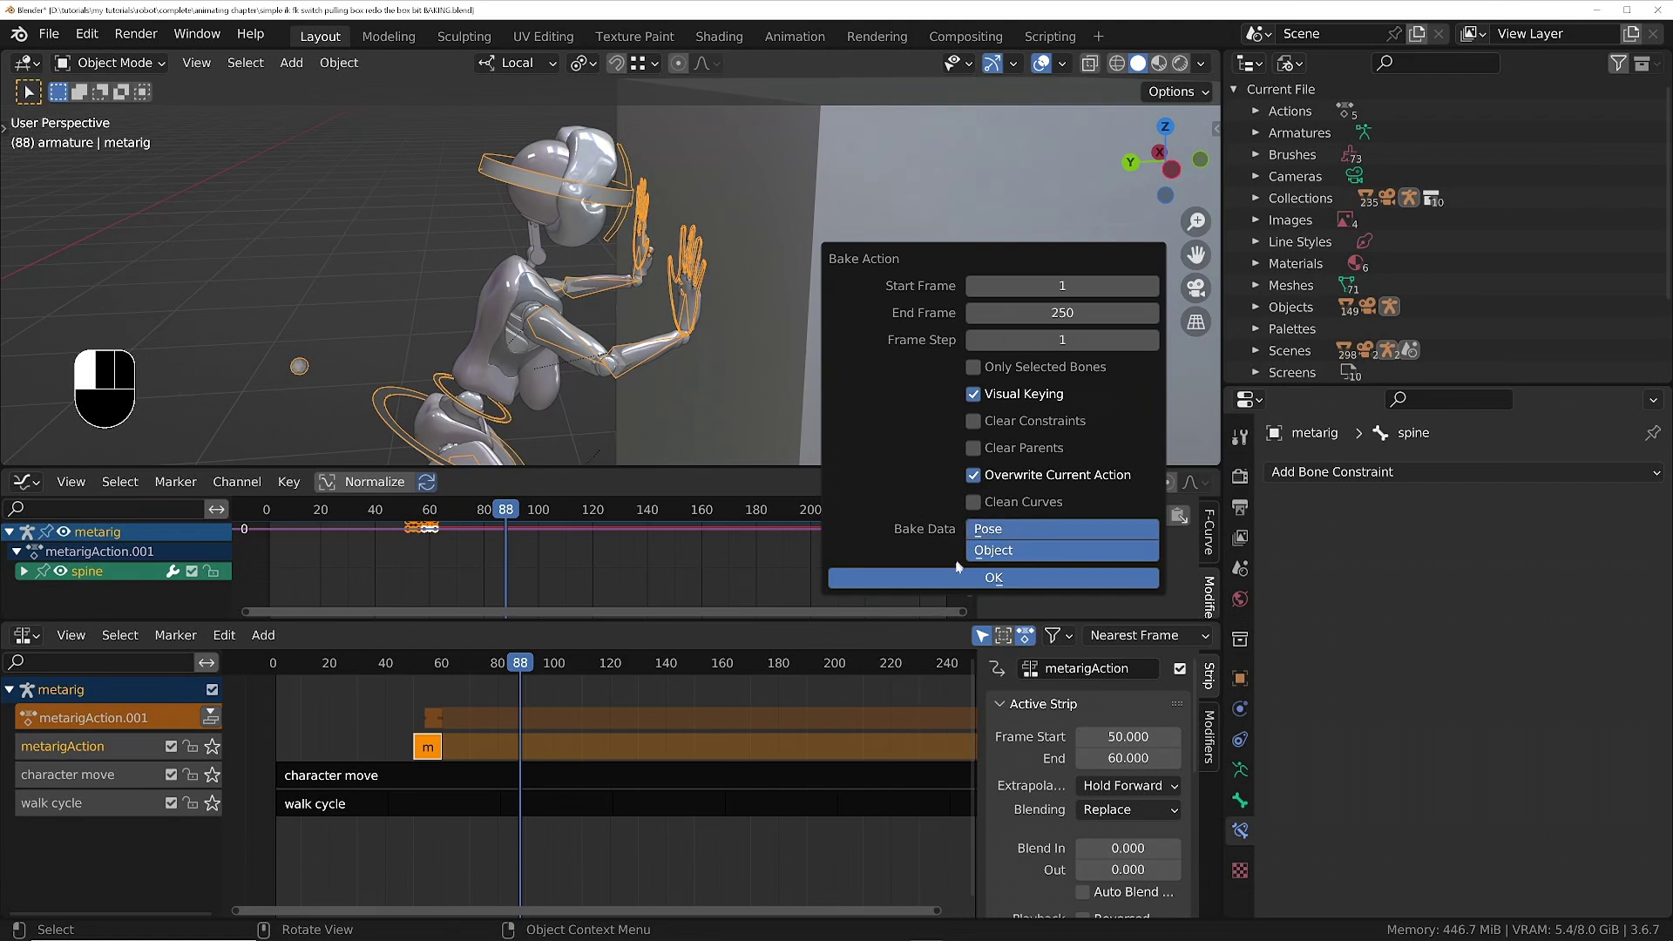
pyautogui.click(983, 580)
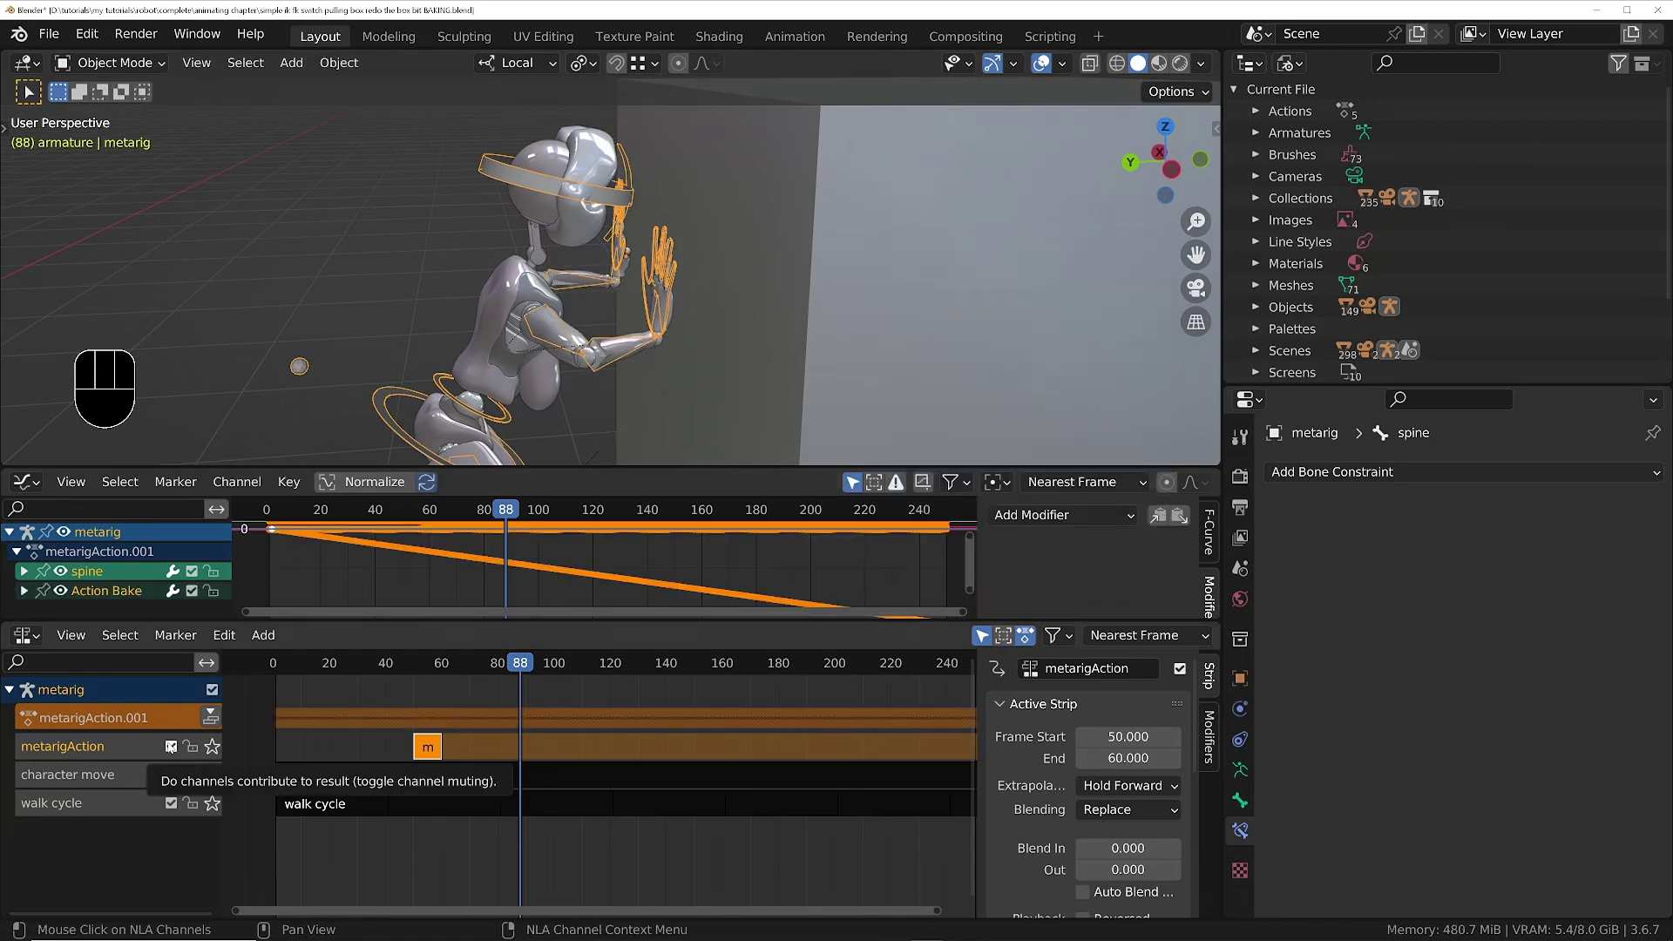
# Step: Mute the metarigAction, character move and walk cycle tracks and check the baked animation where the character reaches the box
pyautogui.moveTo(171, 746); pyautogui.dragTo(170, 803)
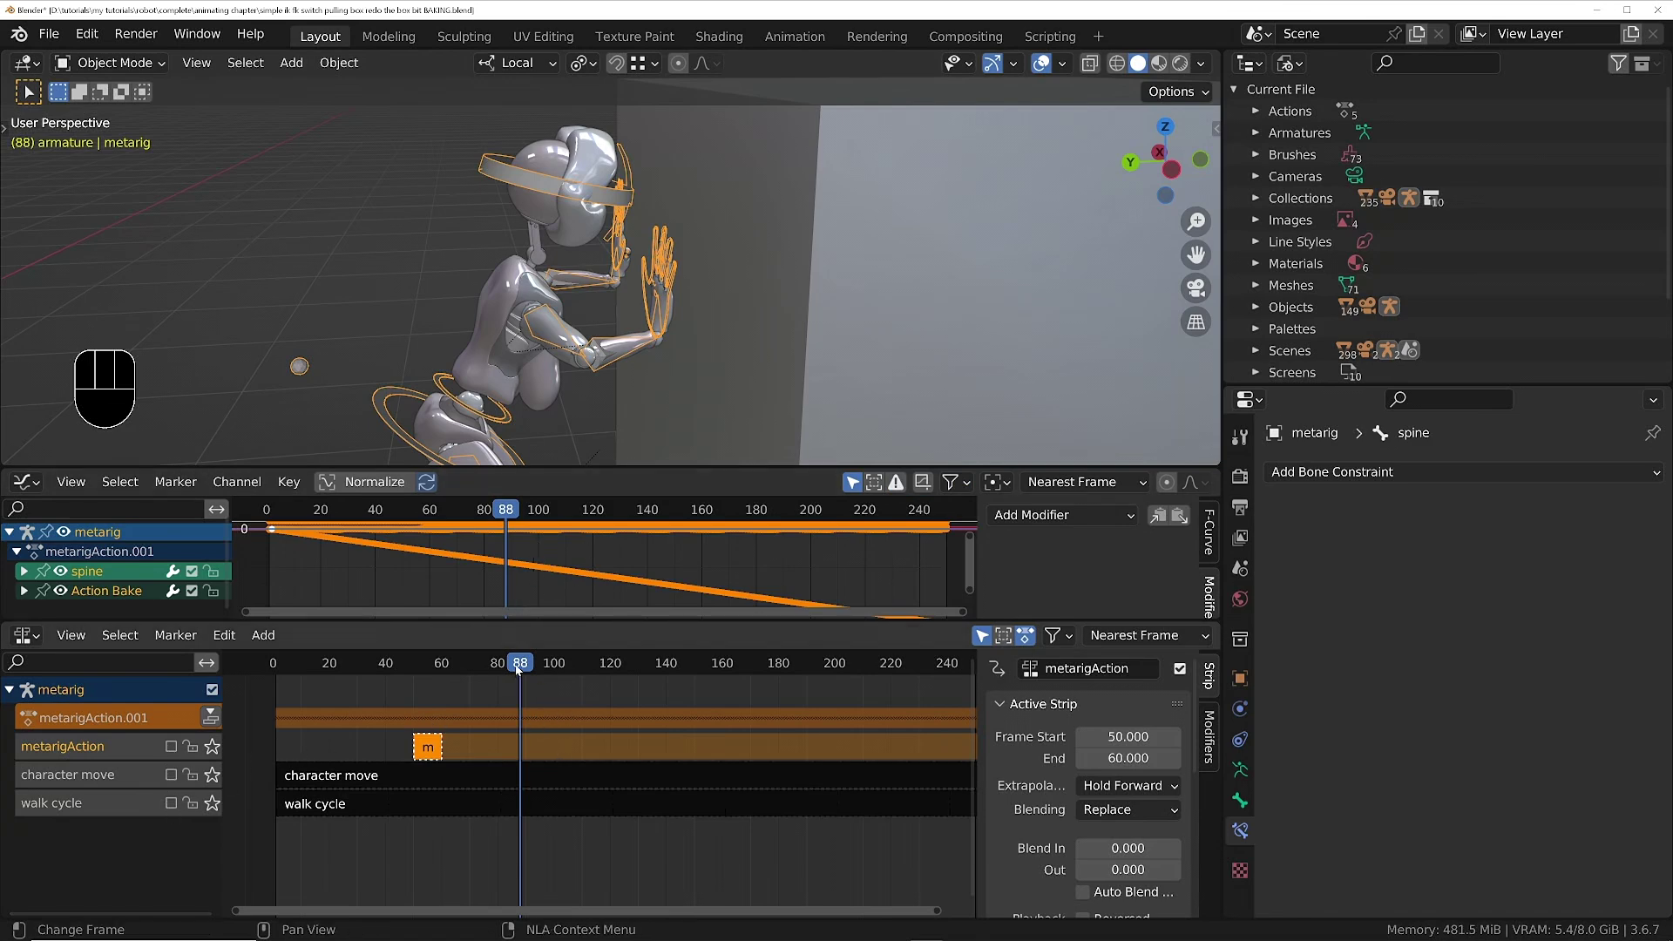
pyautogui.moveTo(519, 669); pyautogui.dragTo(391, 670)
pyautogui.keyDown('shift'); pyautogui.moveTo(523, 344); pyautogui.dragTo(710, 221, button='middle'); pyautogui.keyUp('shift')
pyautogui.press('space')
pyautogui.press('space')
pyautogui.scroll(4, 751, 234)
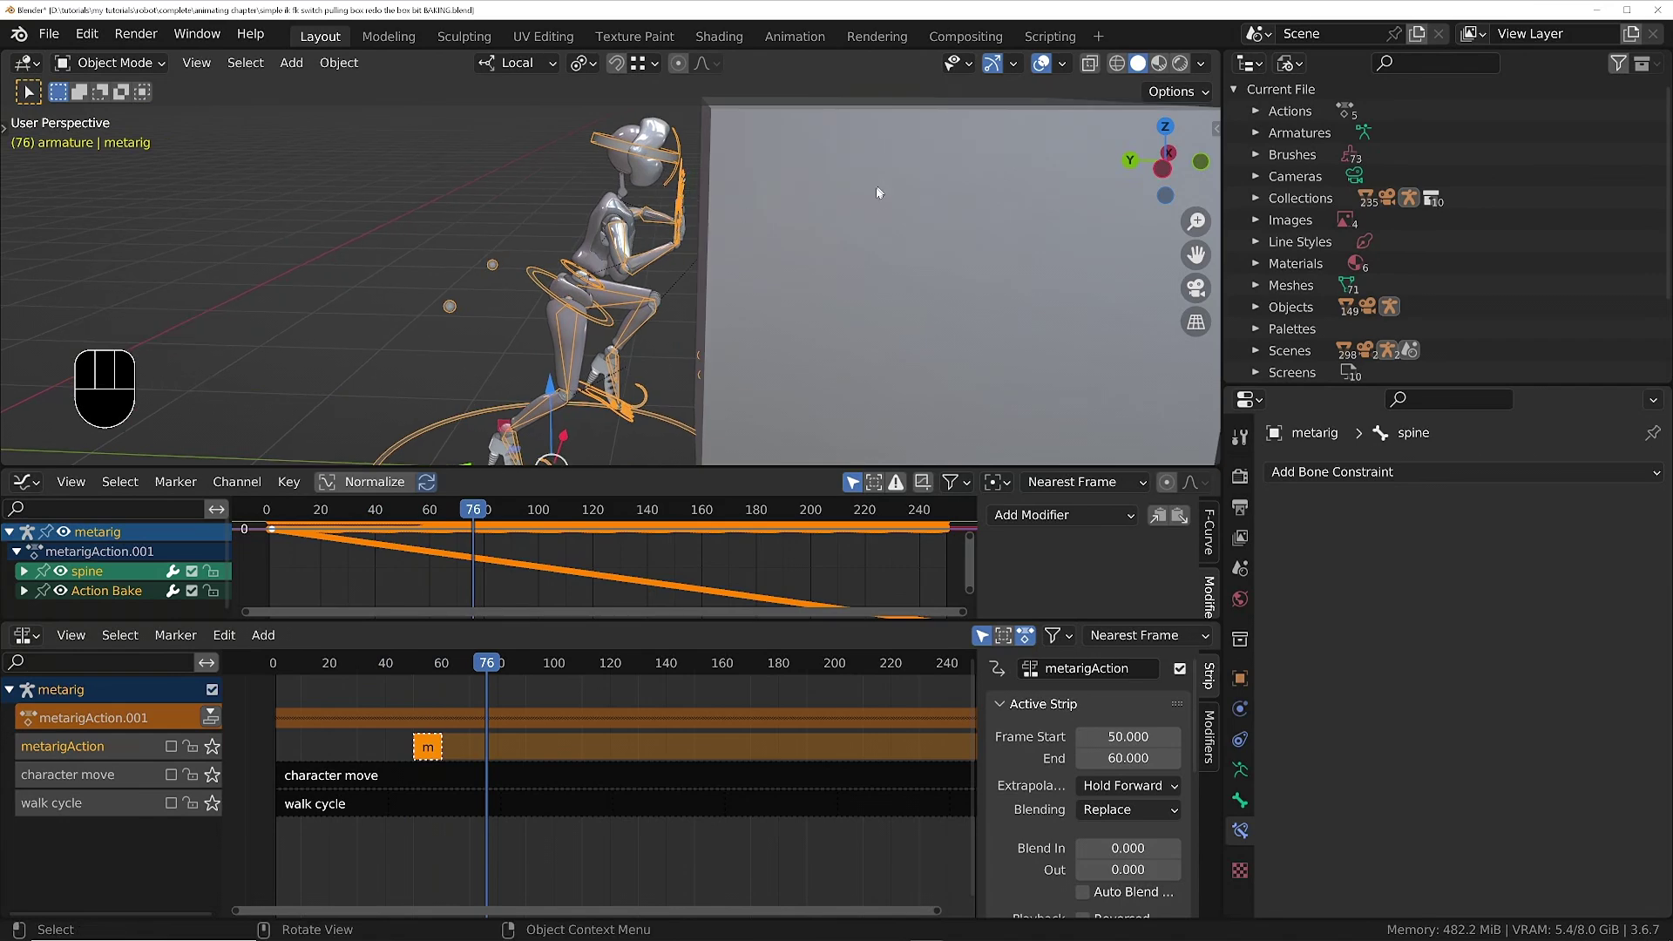
pyautogui.keyDown('shift'); pyautogui.moveTo(876, 184); pyautogui.dragTo(628, 288, button='middle'); pyautogui.keyUp('shift')
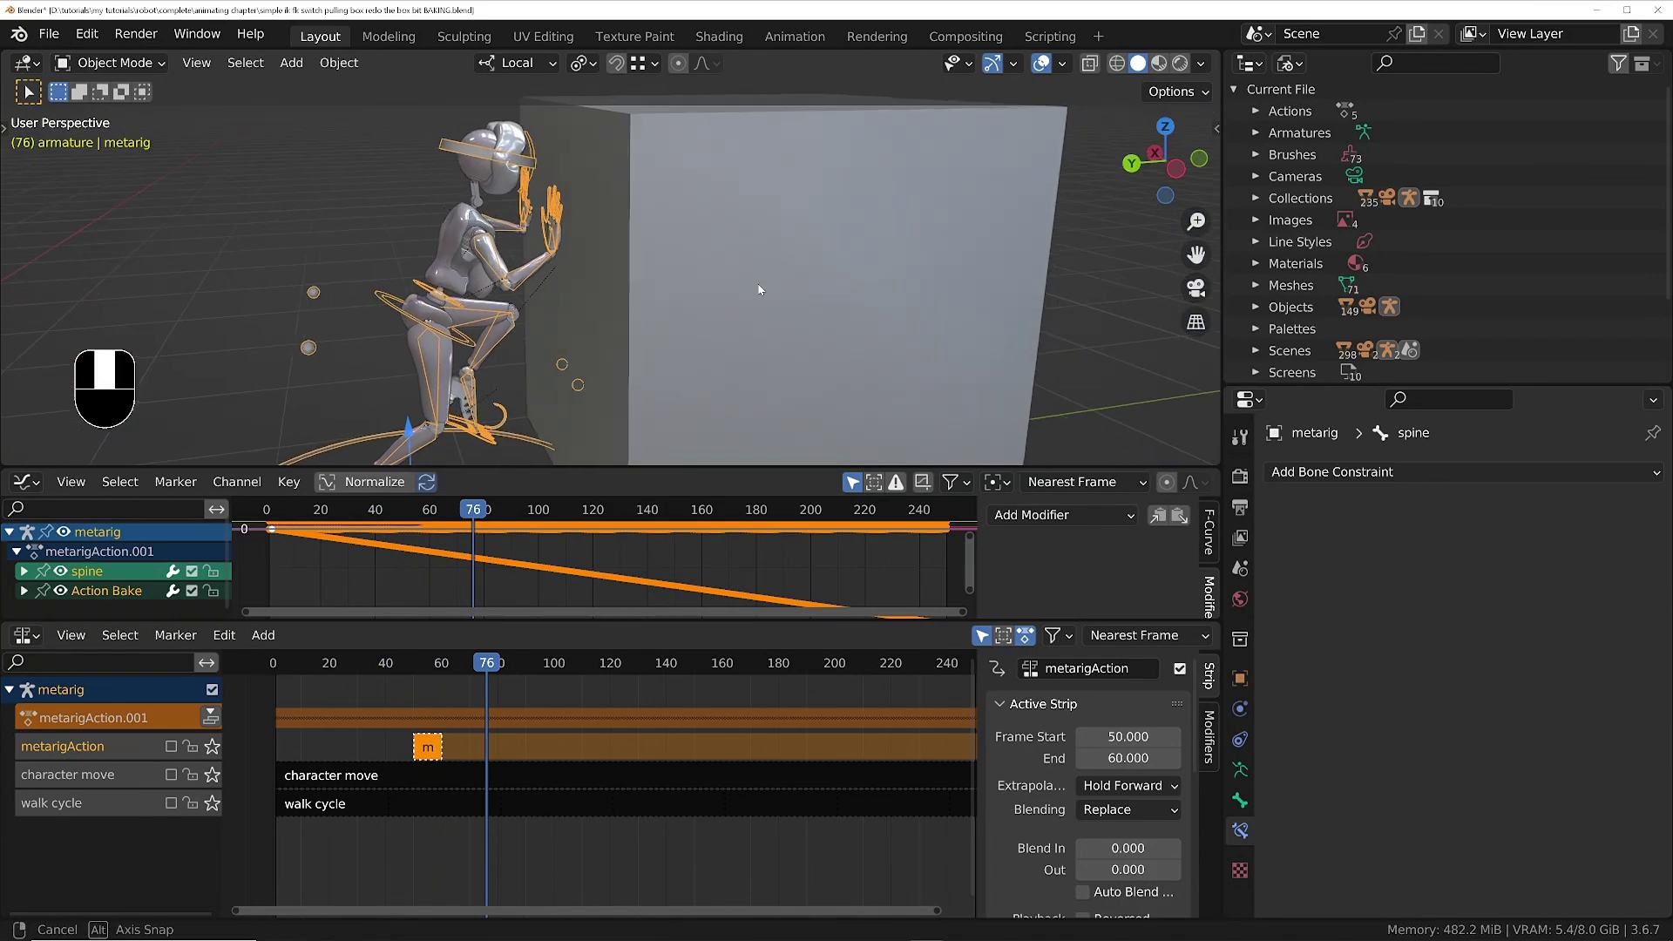
# Step: Put the metarig in Pose Mode and disable the Child Of constraint on the IK hand.R bone
pyautogui.click(123, 723)
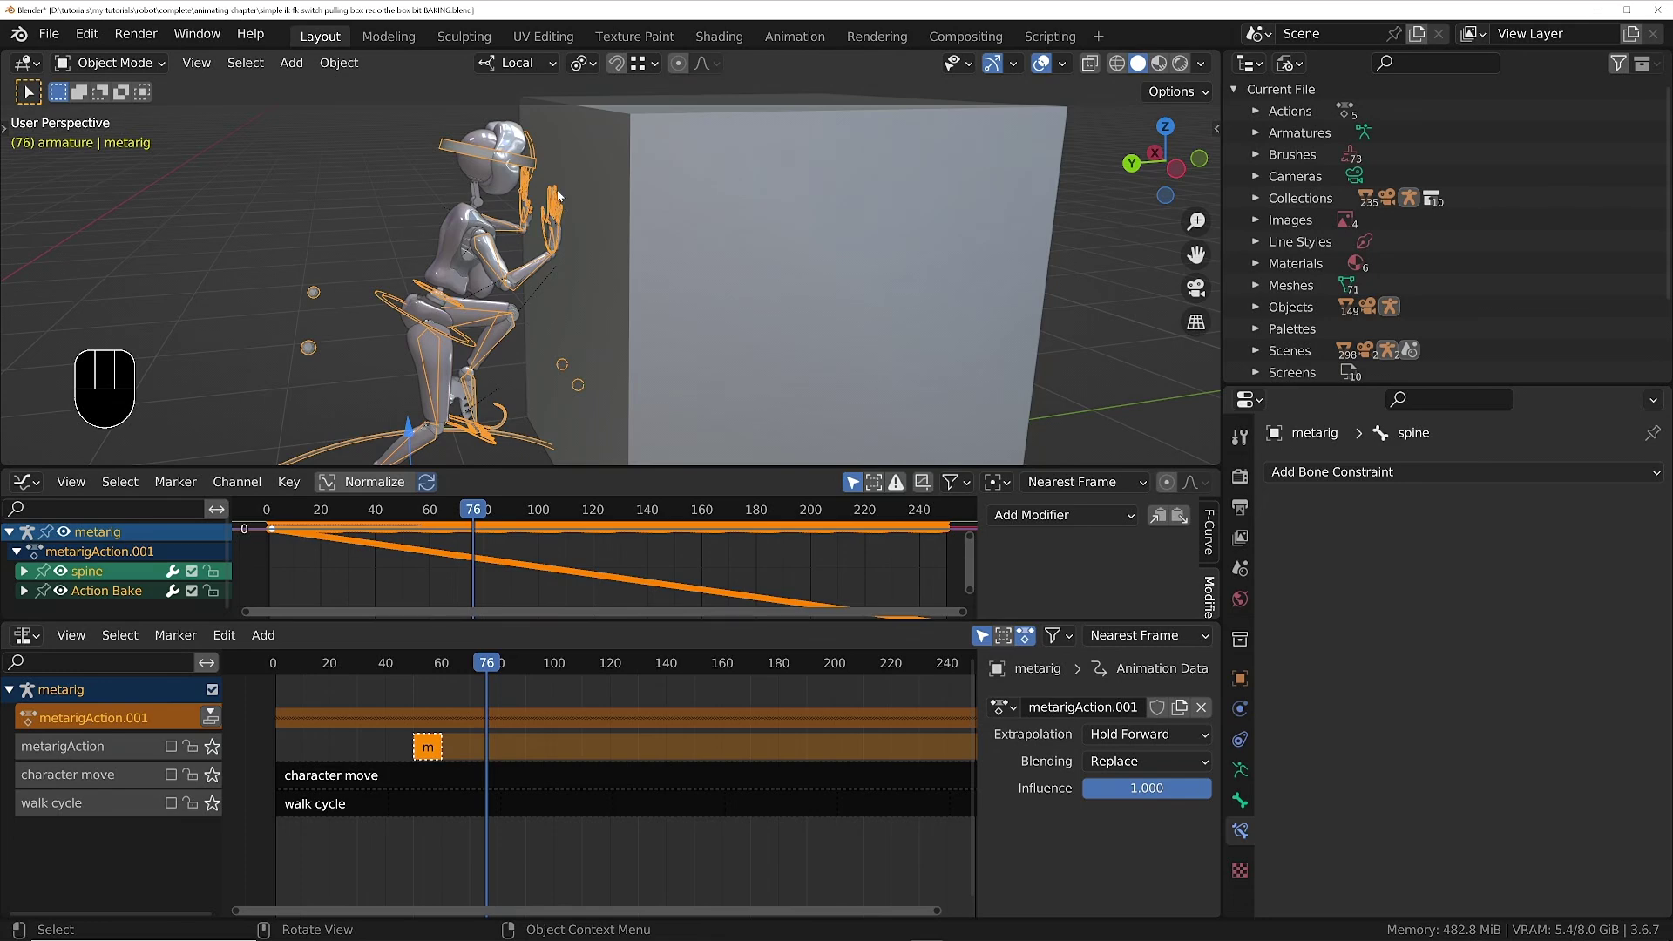
pyautogui.press('Tab')
pyautogui.click(560, 332)
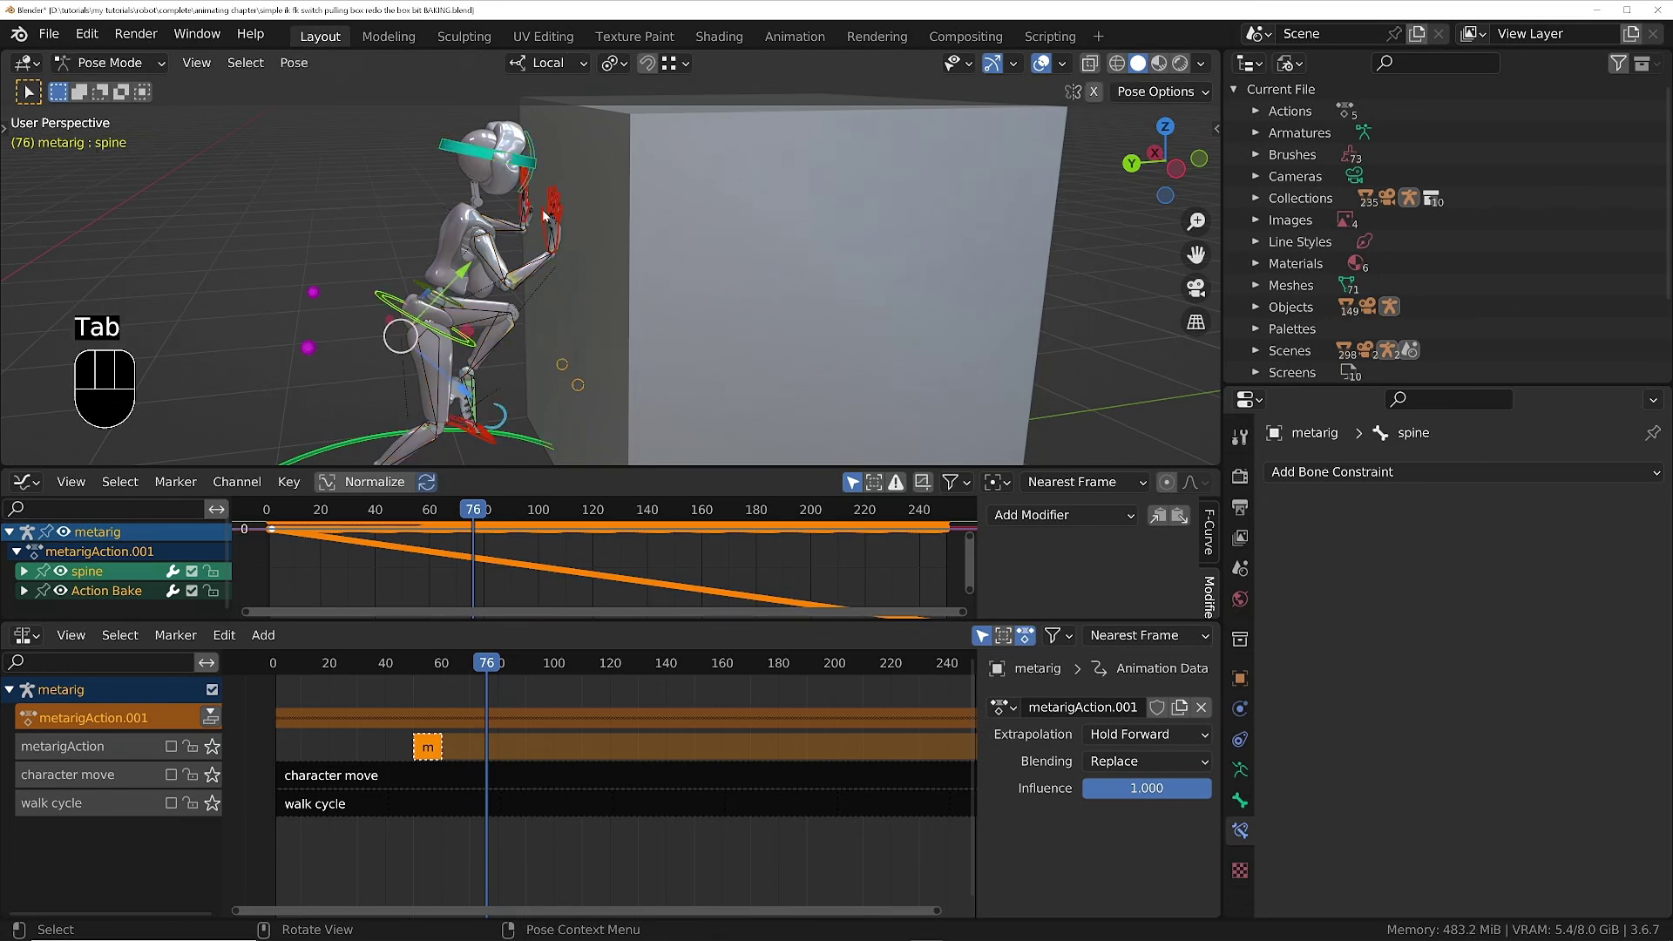
pyautogui.click(549, 209)
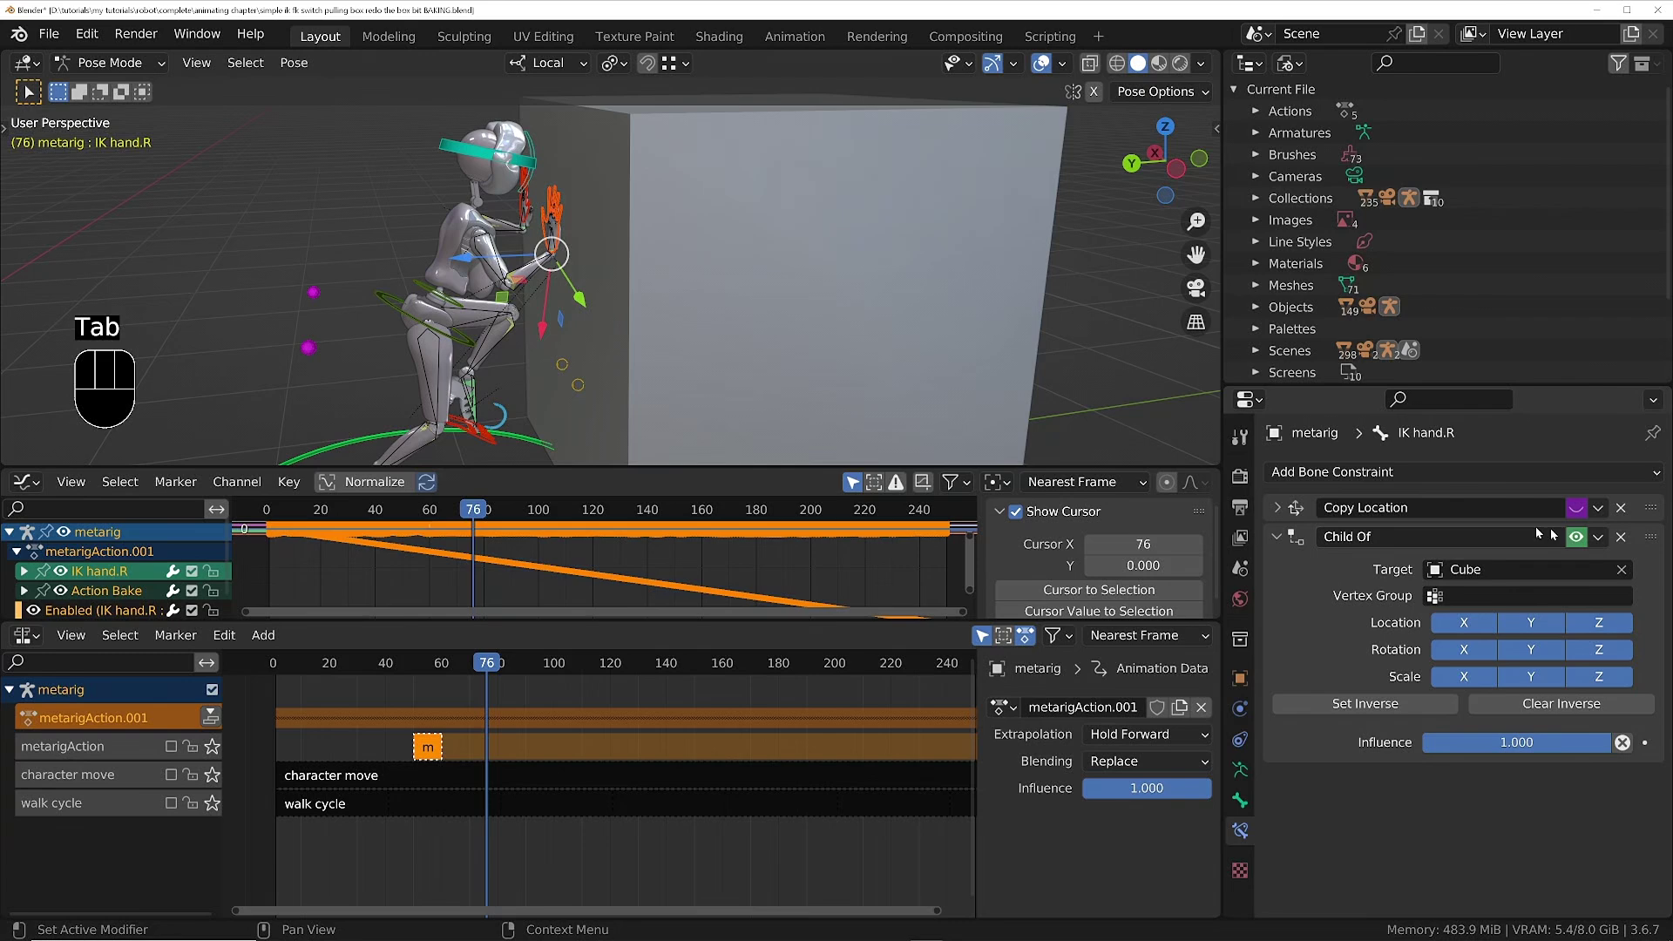
pyautogui.scroll(3, 807, 266)
pyautogui.moveTo(806, 267)
pyautogui.keyDown('ctrl'); pyautogui.mouseDown(button='middle')
pyautogui.moveTo(639, 216)
pyautogui.moveTo(710, 309)
pyautogui.moveTo(731, 270)
pyautogui.moveTo(795, 254)
pyautogui.mouseUp(button='middle'); pyautogui.keyUp('ctrl')
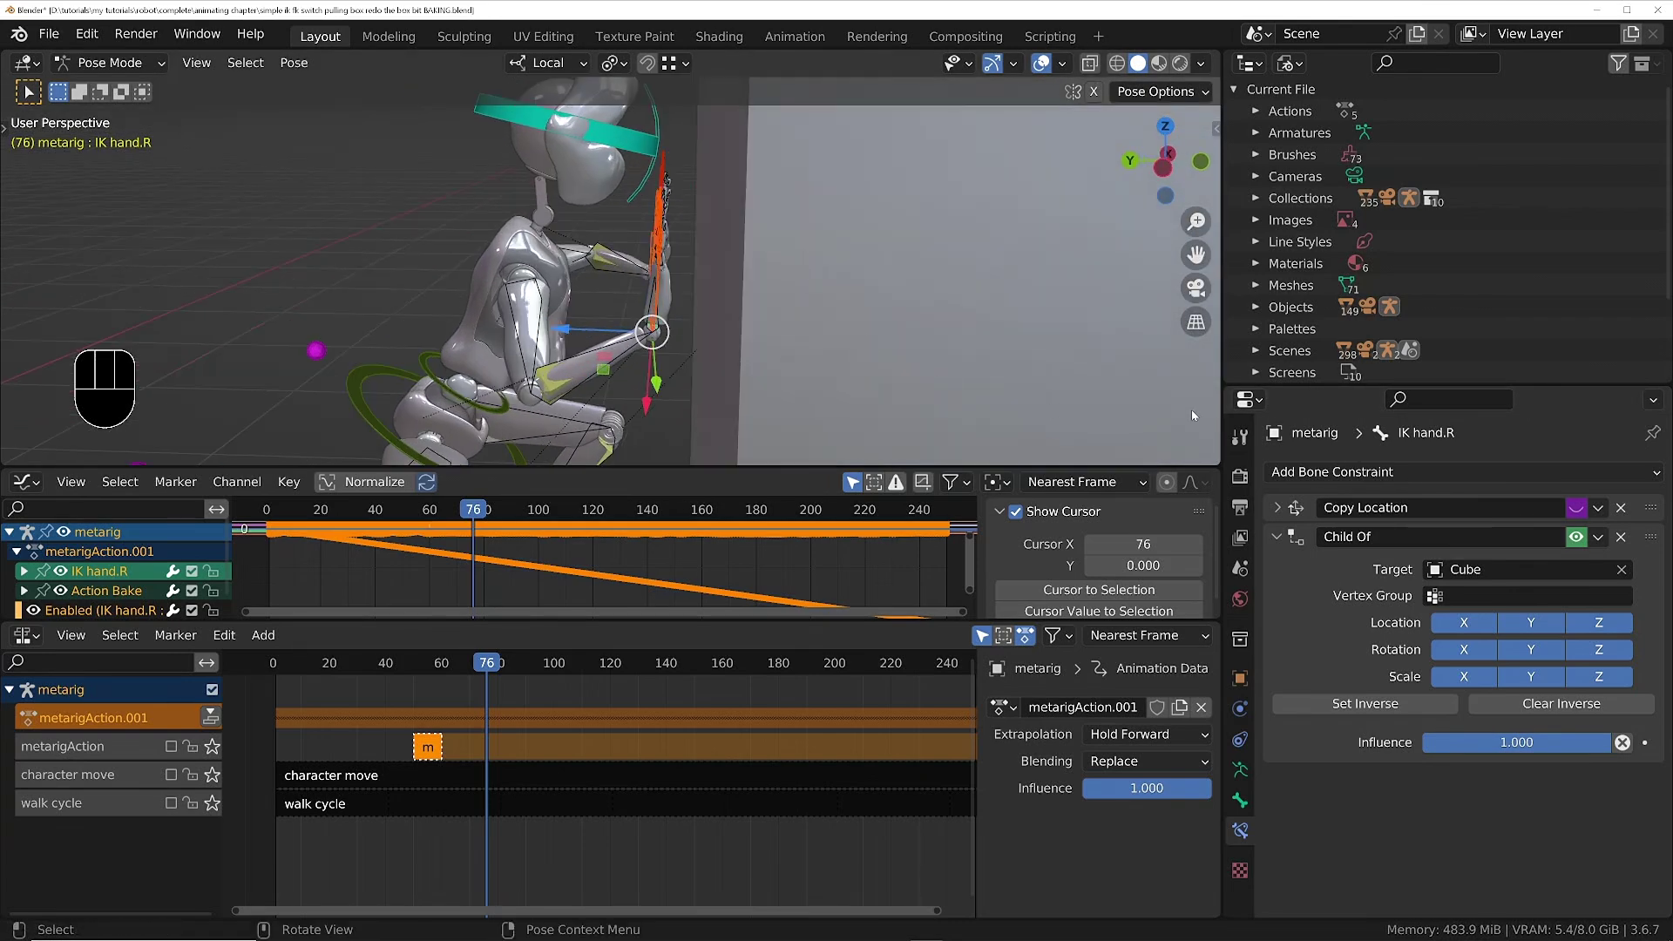
pyautogui.click(1575, 537)
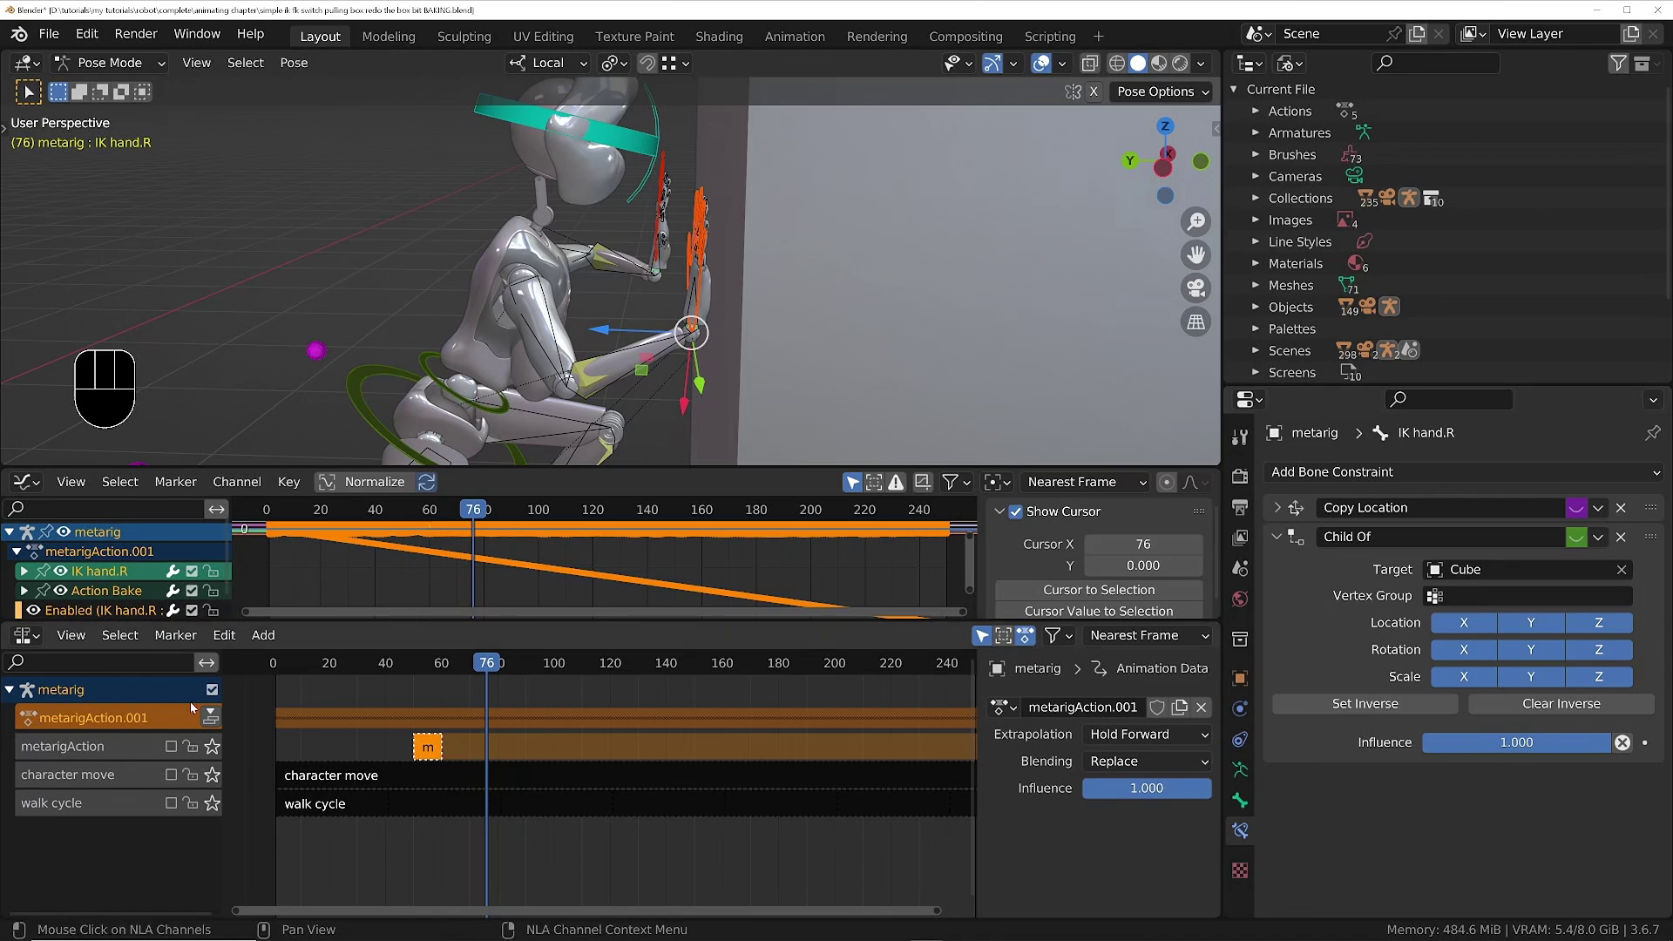
# Step: Revert through the undo history to the first Toggle Pose Mode entry, before the action bake
pyautogui.moveTo(587, 421); pyautogui.dragTo(588, 301, button='middle')
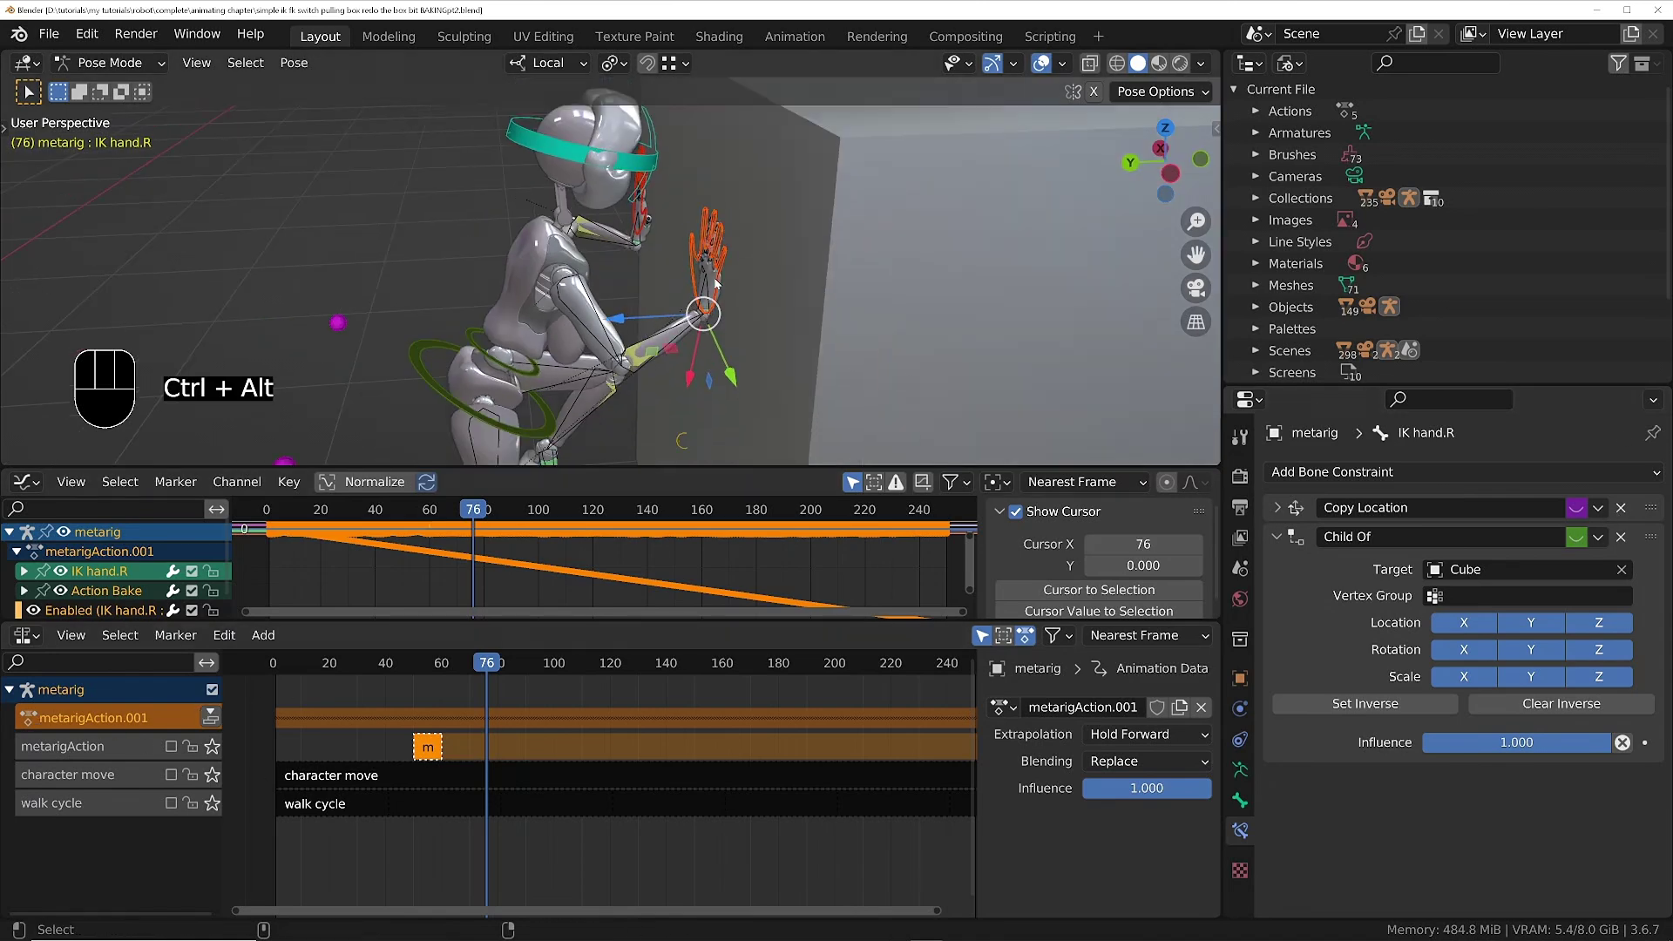
pyautogui.hotkey('ctrl', 'alt', 'z')
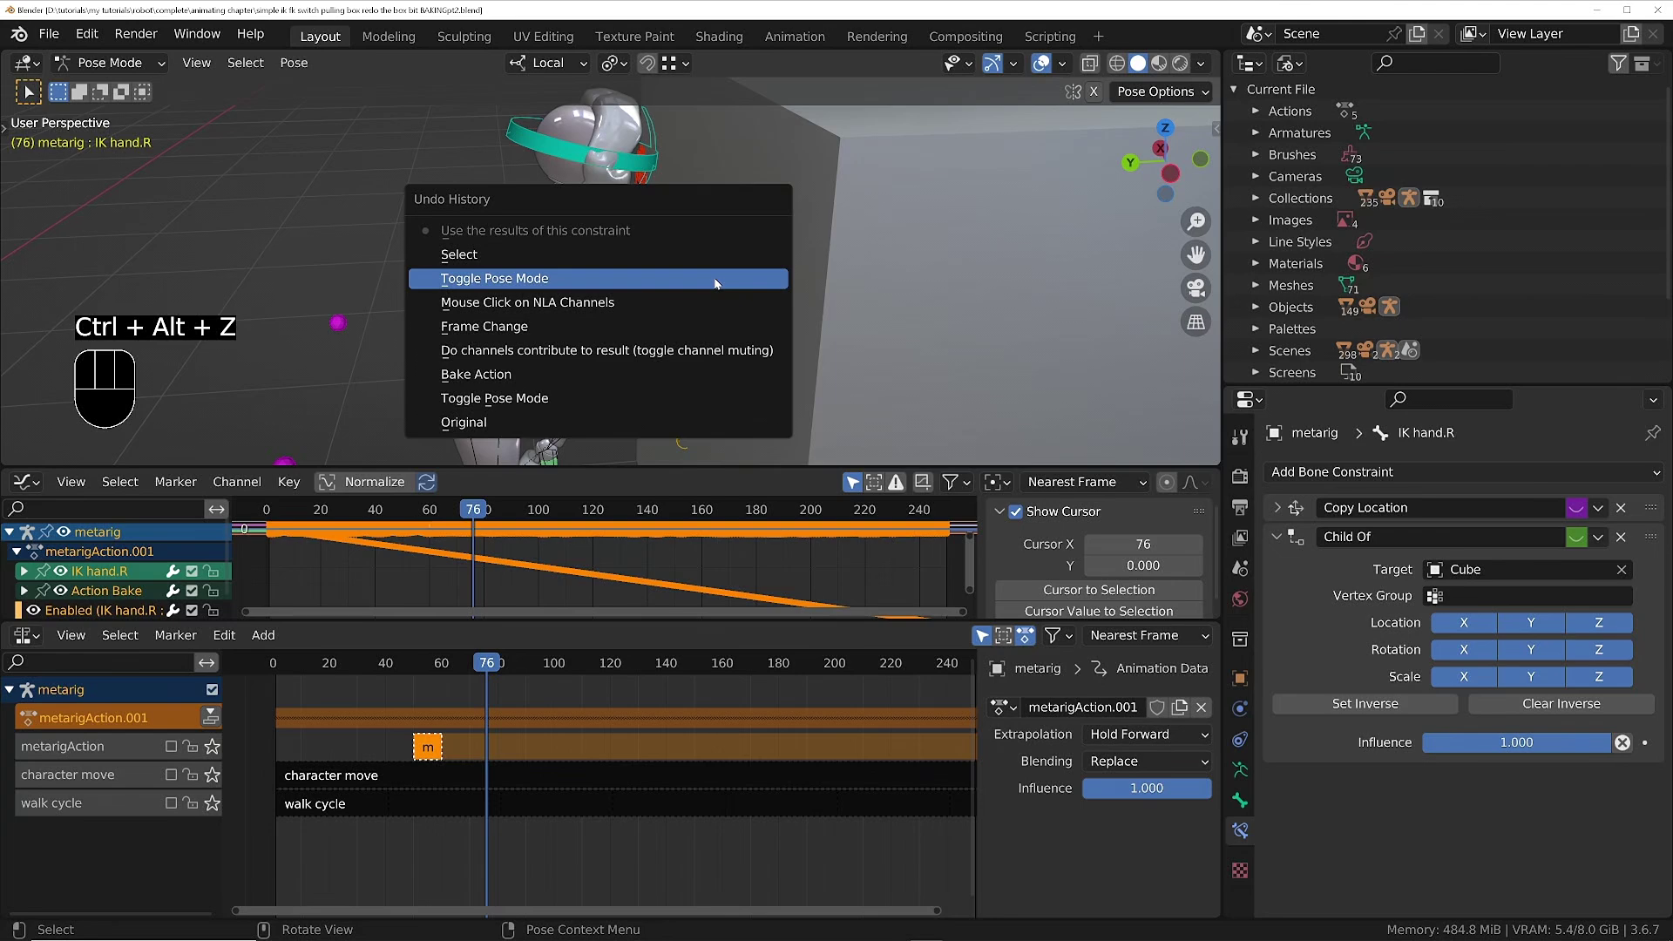
pyautogui.click(502, 398)
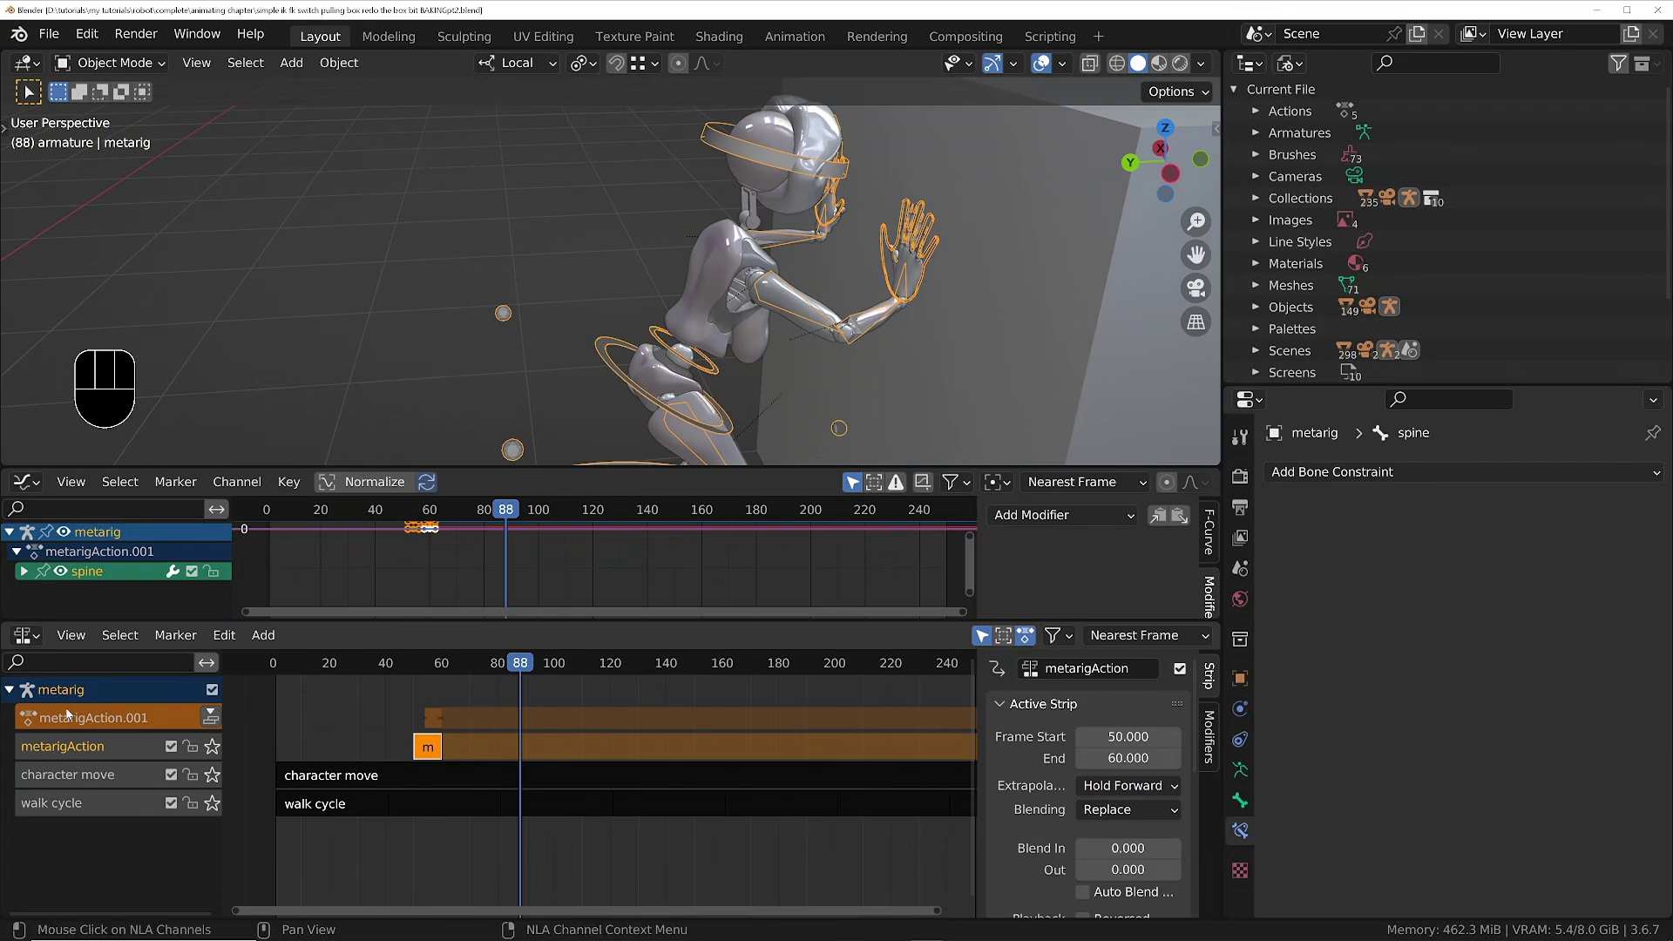
# Step: Push metarigAction.001 down into an NLA strip, then bake Pose and Object data with Visual Keying on and Overwrite Current Action off
pyautogui.click(210, 717)
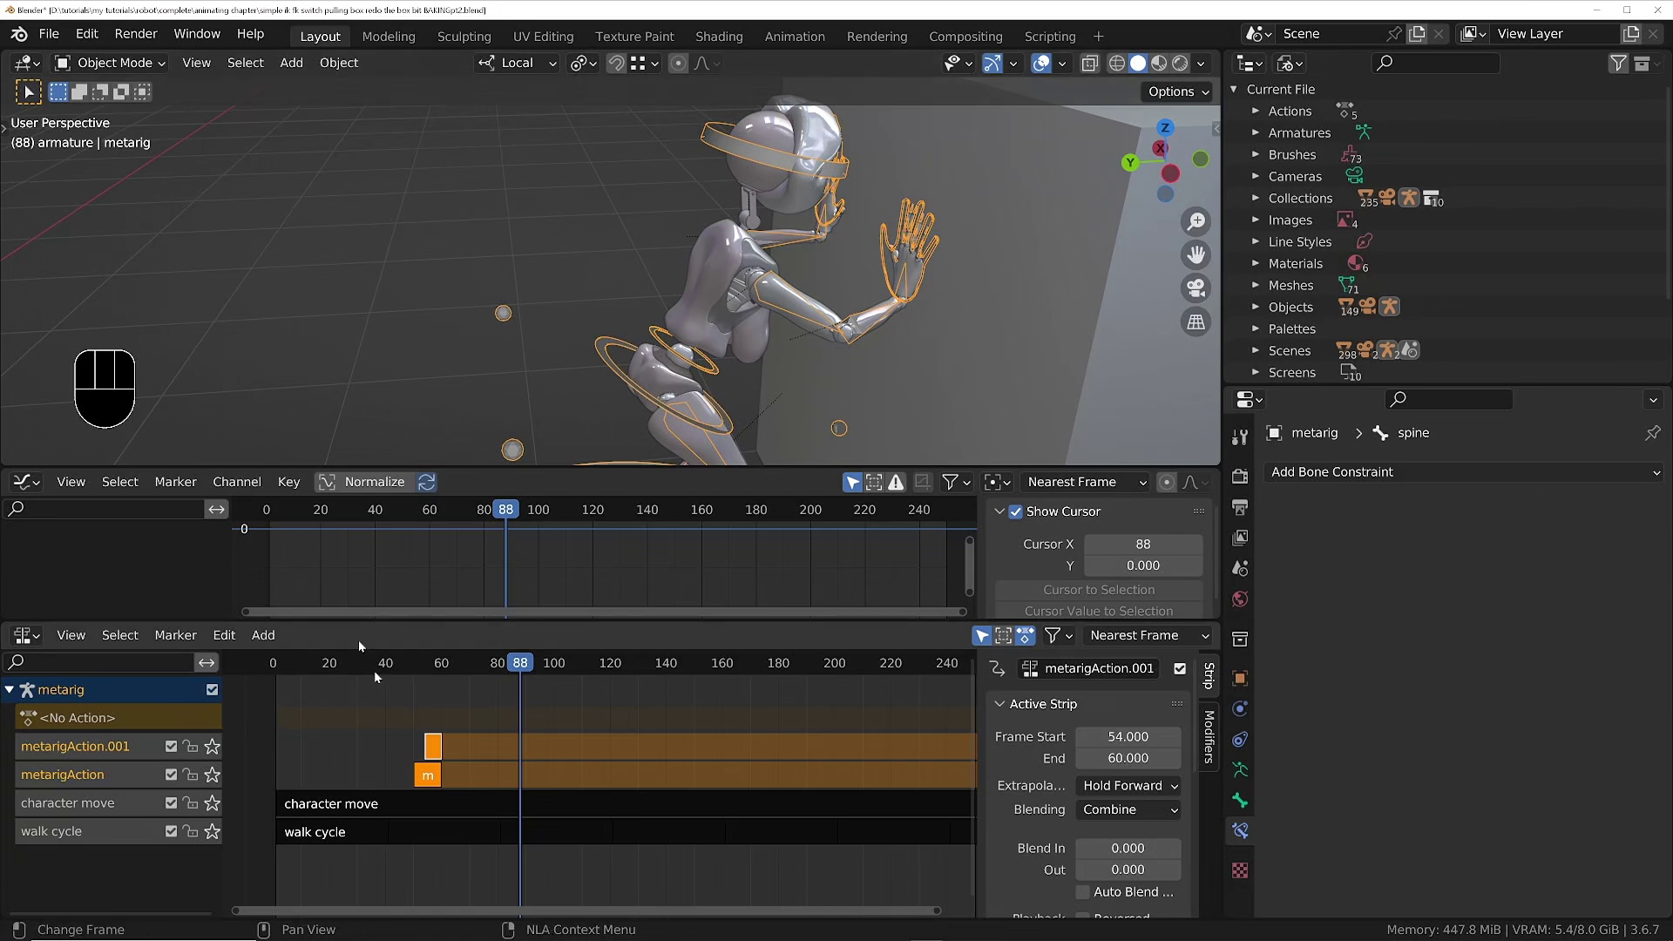
pyautogui.click(340, 63)
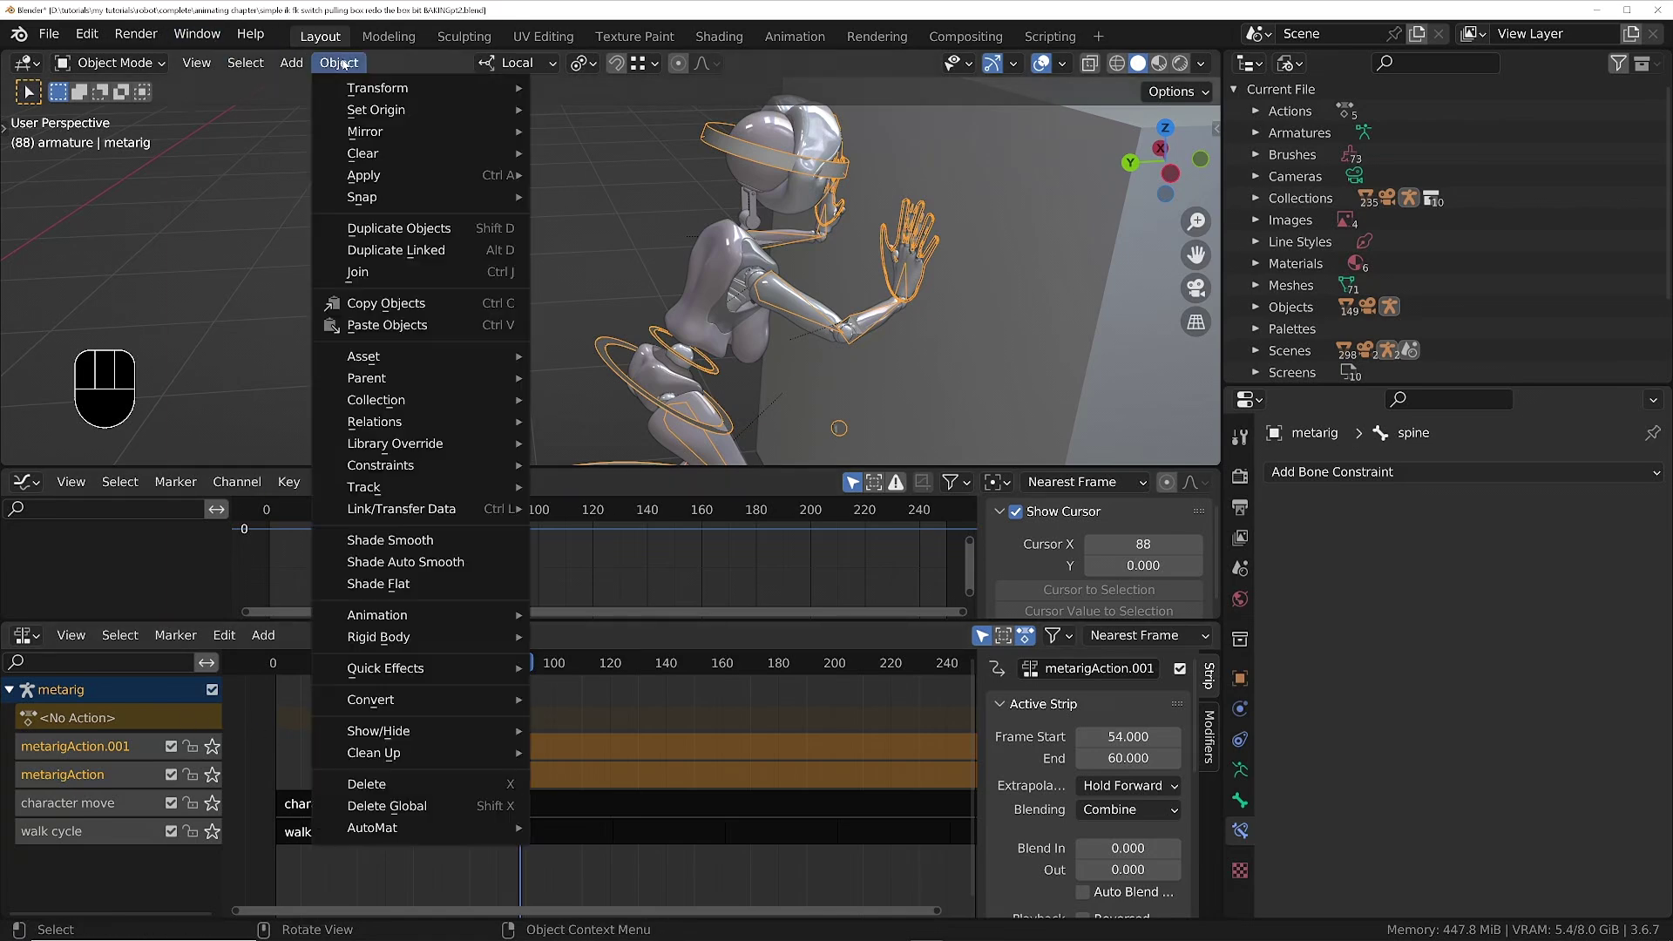
pyautogui.moveTo(417, 618)
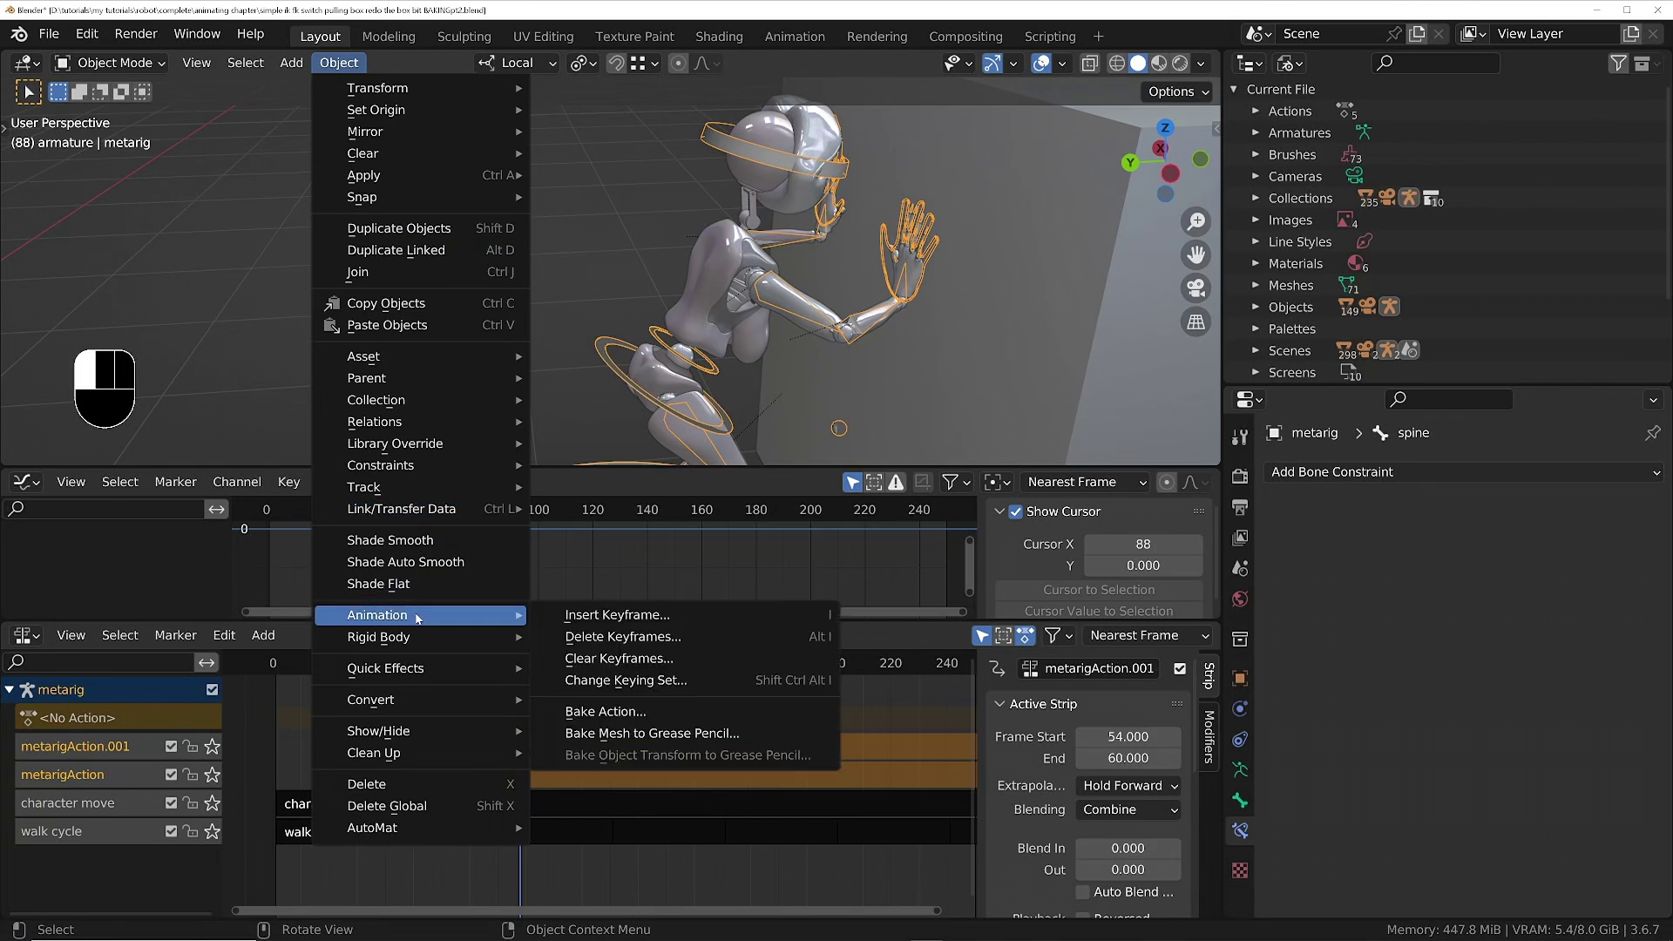
pyautogui.click(640, 713)
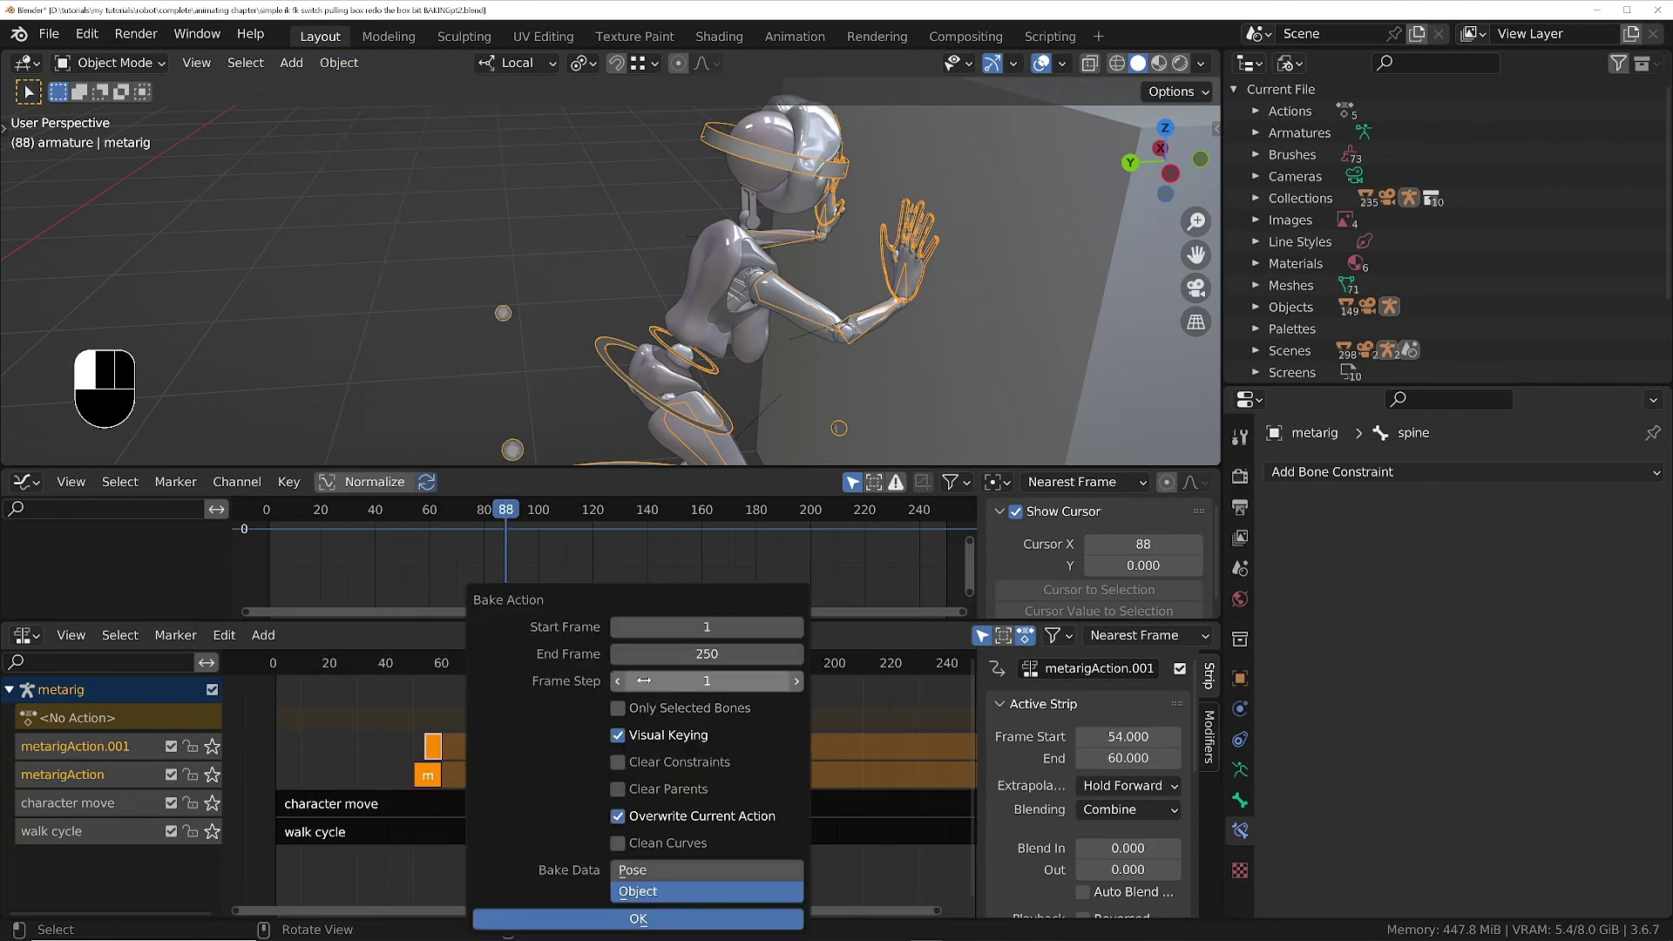
pyautogui.click(620, 817)
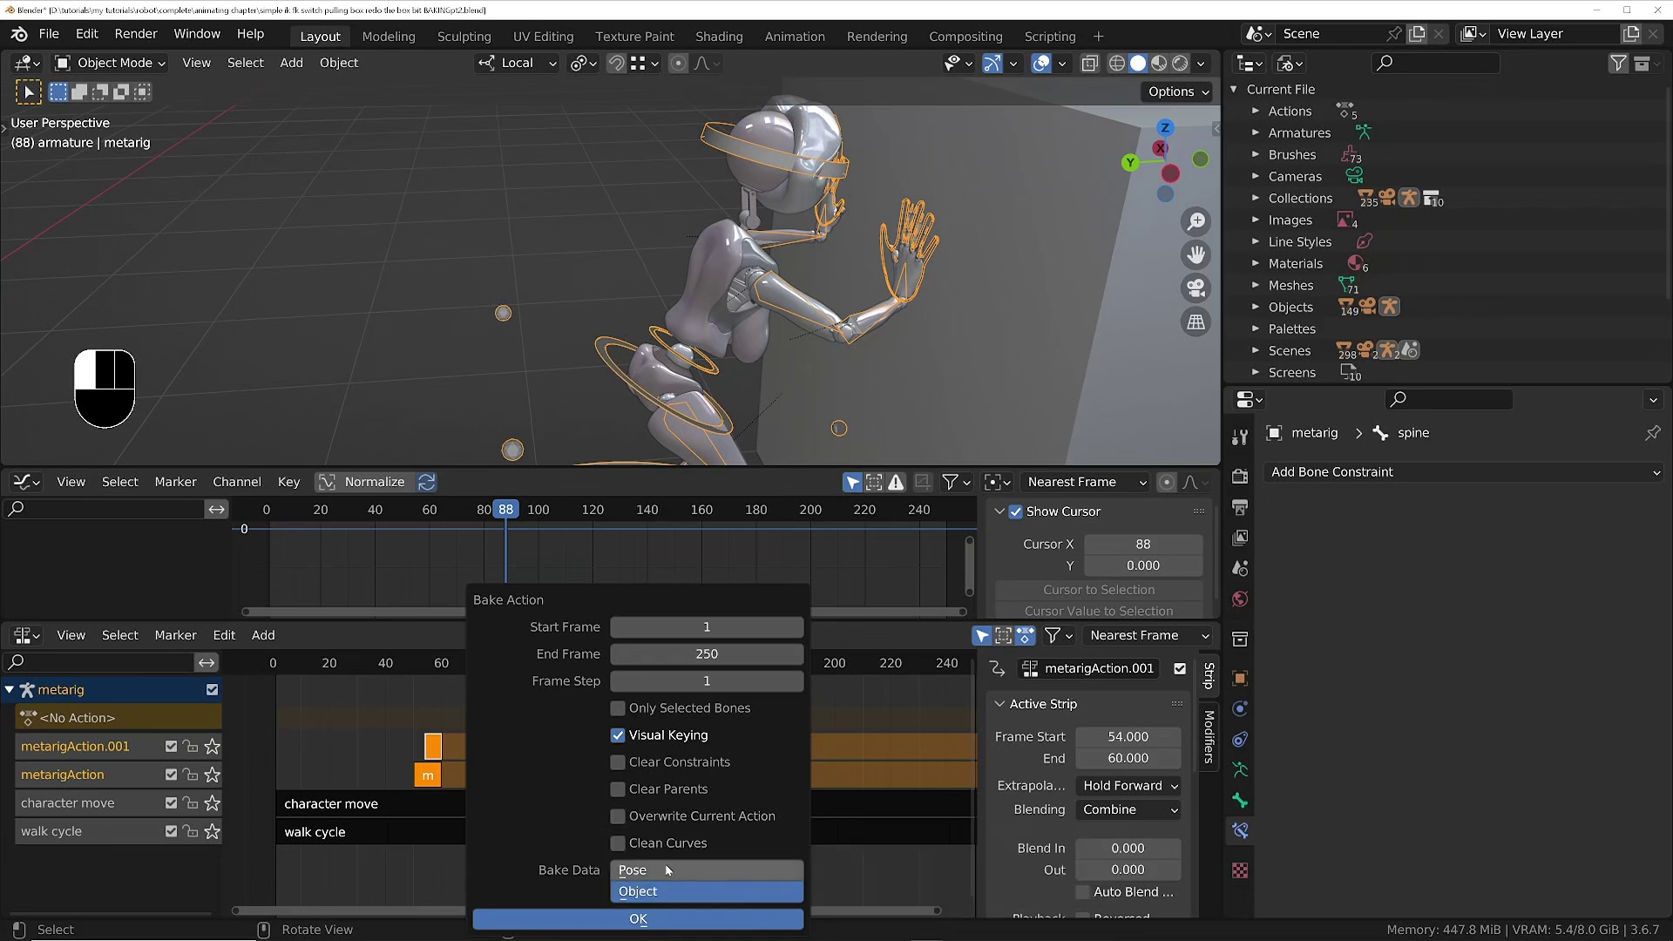
pyautogui.keyDown('shift'); pyautogui.click(667, 869); pyautogui.keyUp('shift')
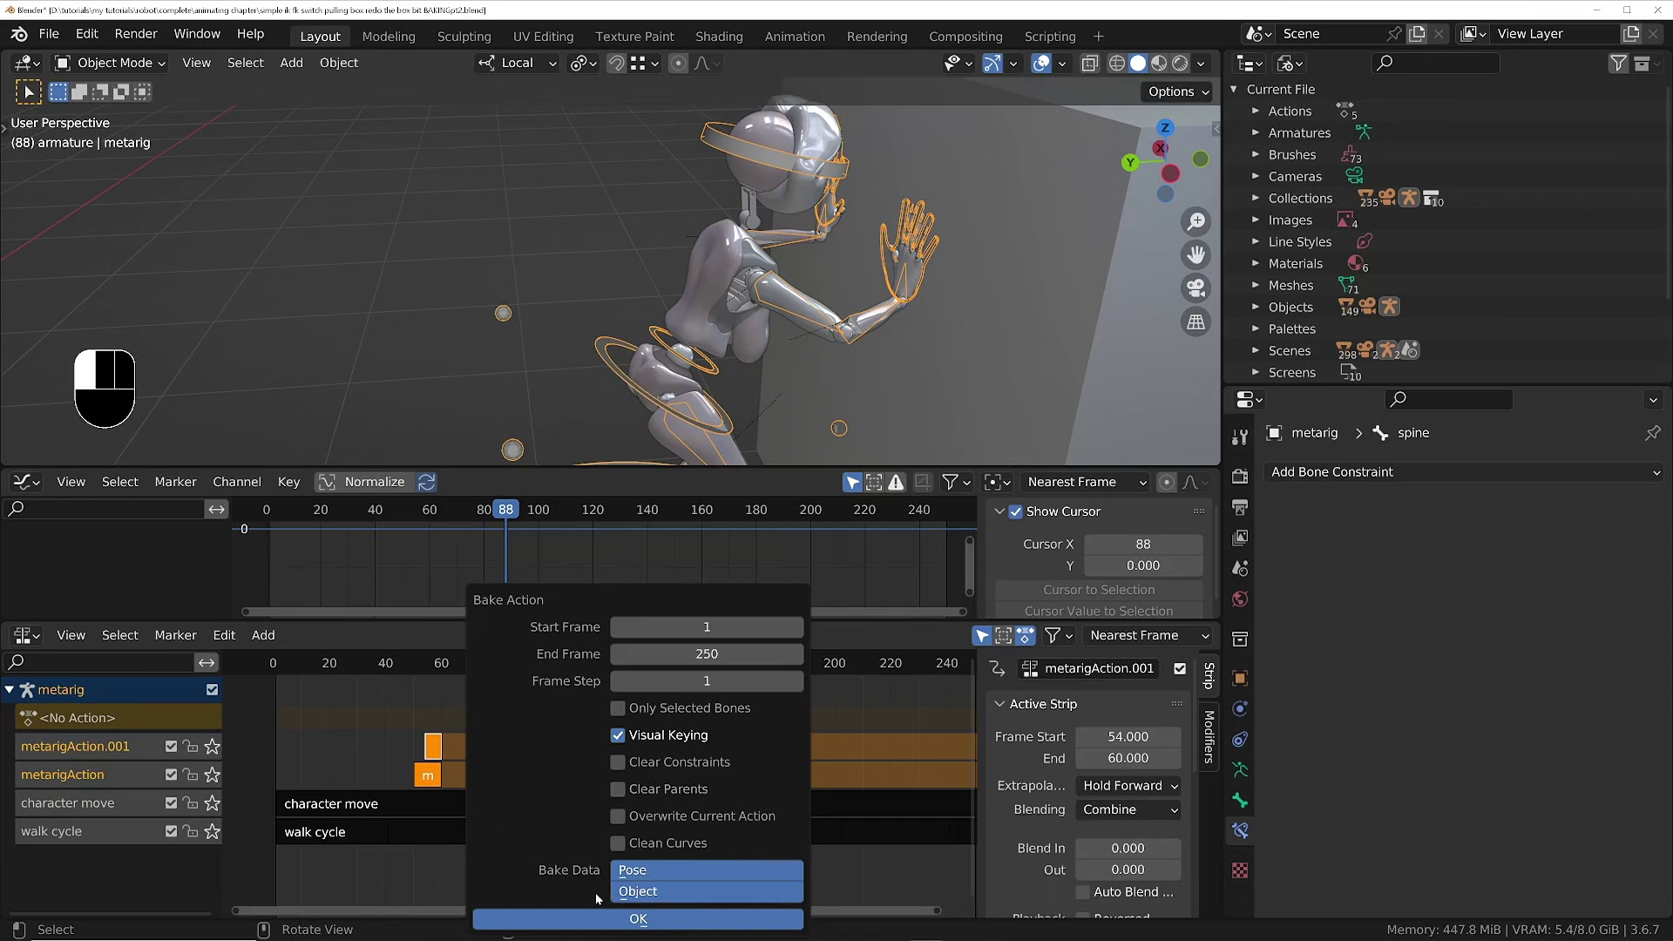
pyautogui.click(679, 920)
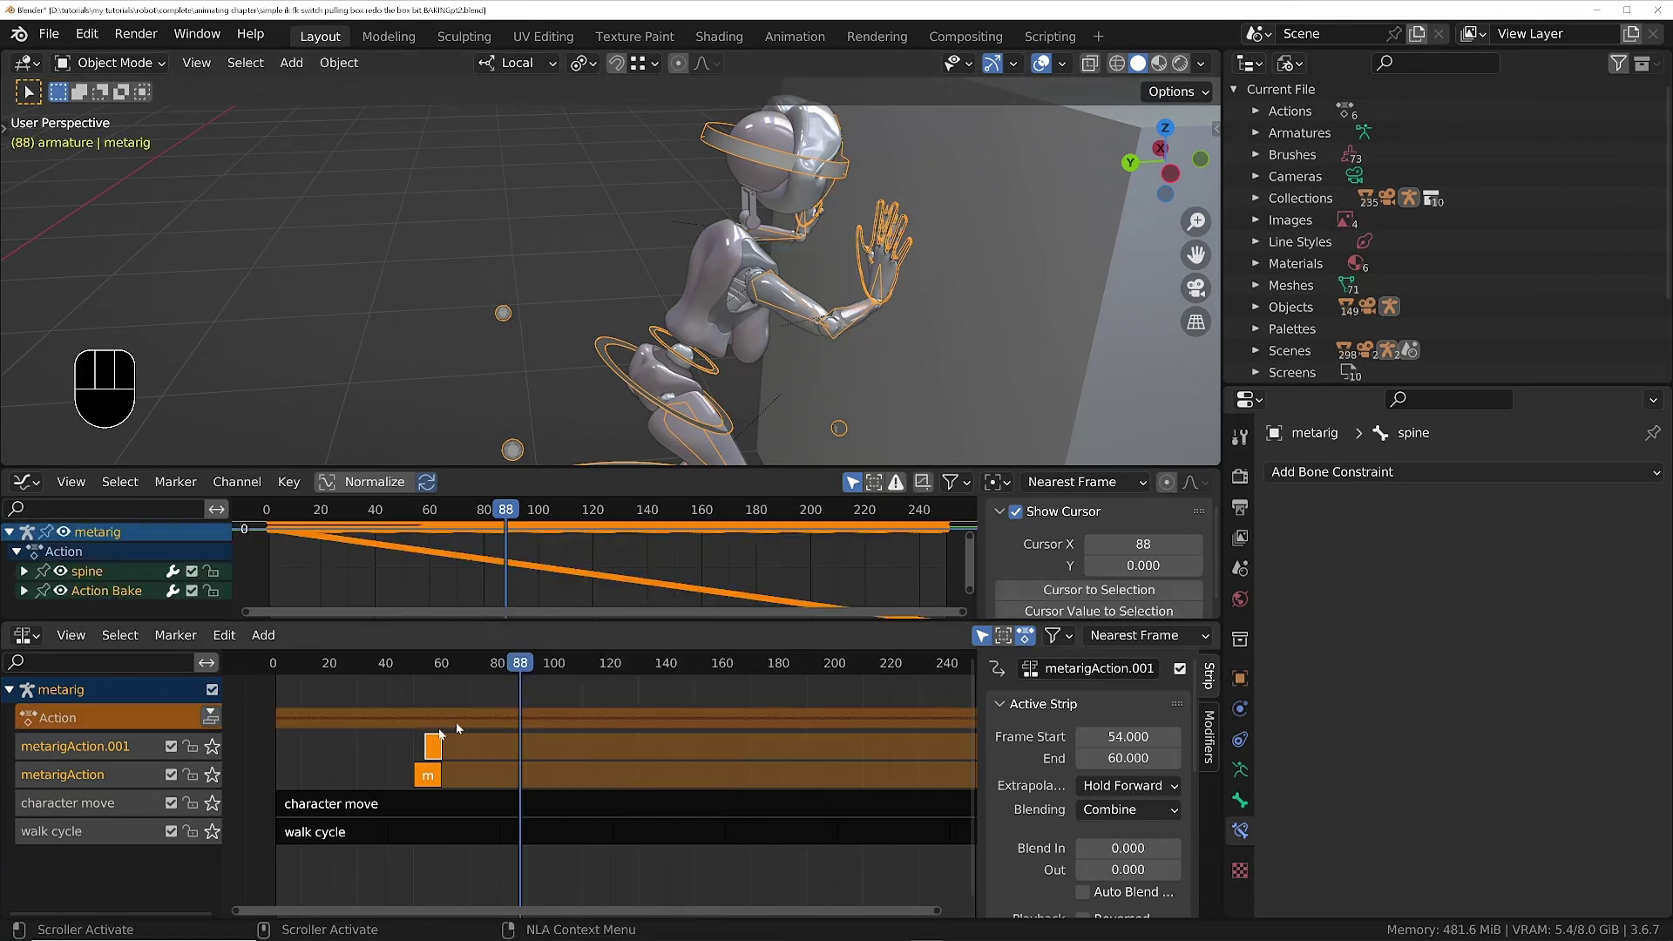
# Step: Mute the metarigAction.001, metarigAction, character move and walk cycle tracks, and play the baked action from frame 1
pyautogui.moveTo(170, 746); pyautogui.dragTo(171, 832)
pyautogui.moveTo(444, 662); pyautogui.dragTo(408, 662)
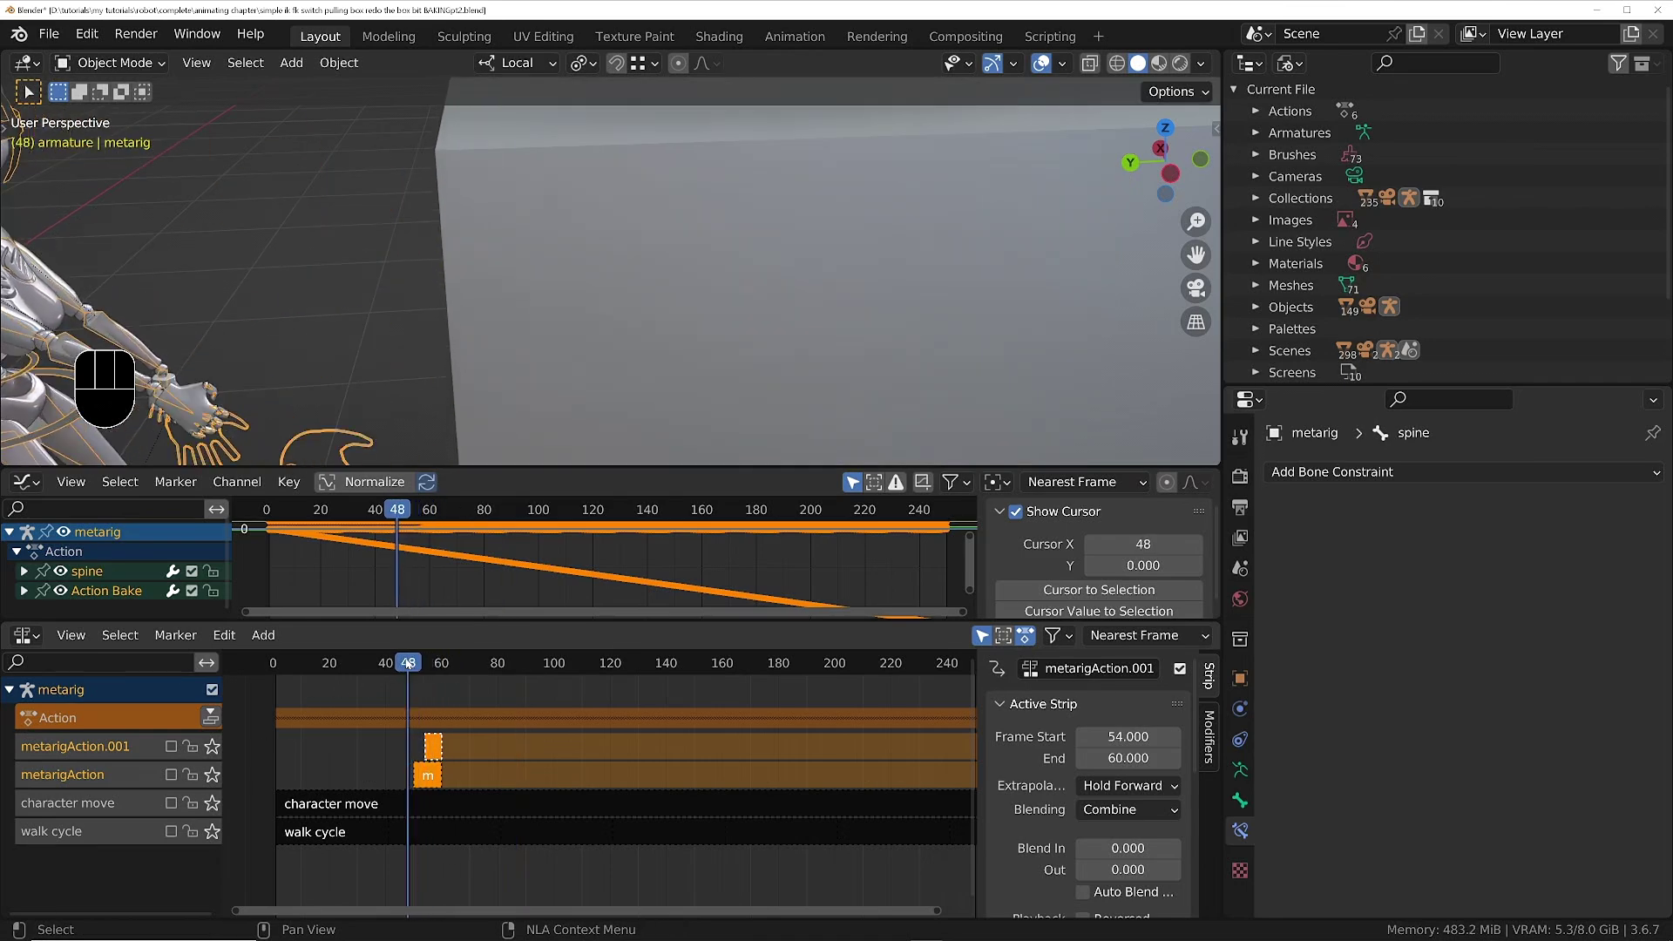
pyautogui.keyDown('shift'); pyautogui.moveTo(615, 201); pyautogui.dragTo(688, 255, button='middle'); pyautogui.keyUp('shift')
pyautogui.hotkey('shift', 'Left')
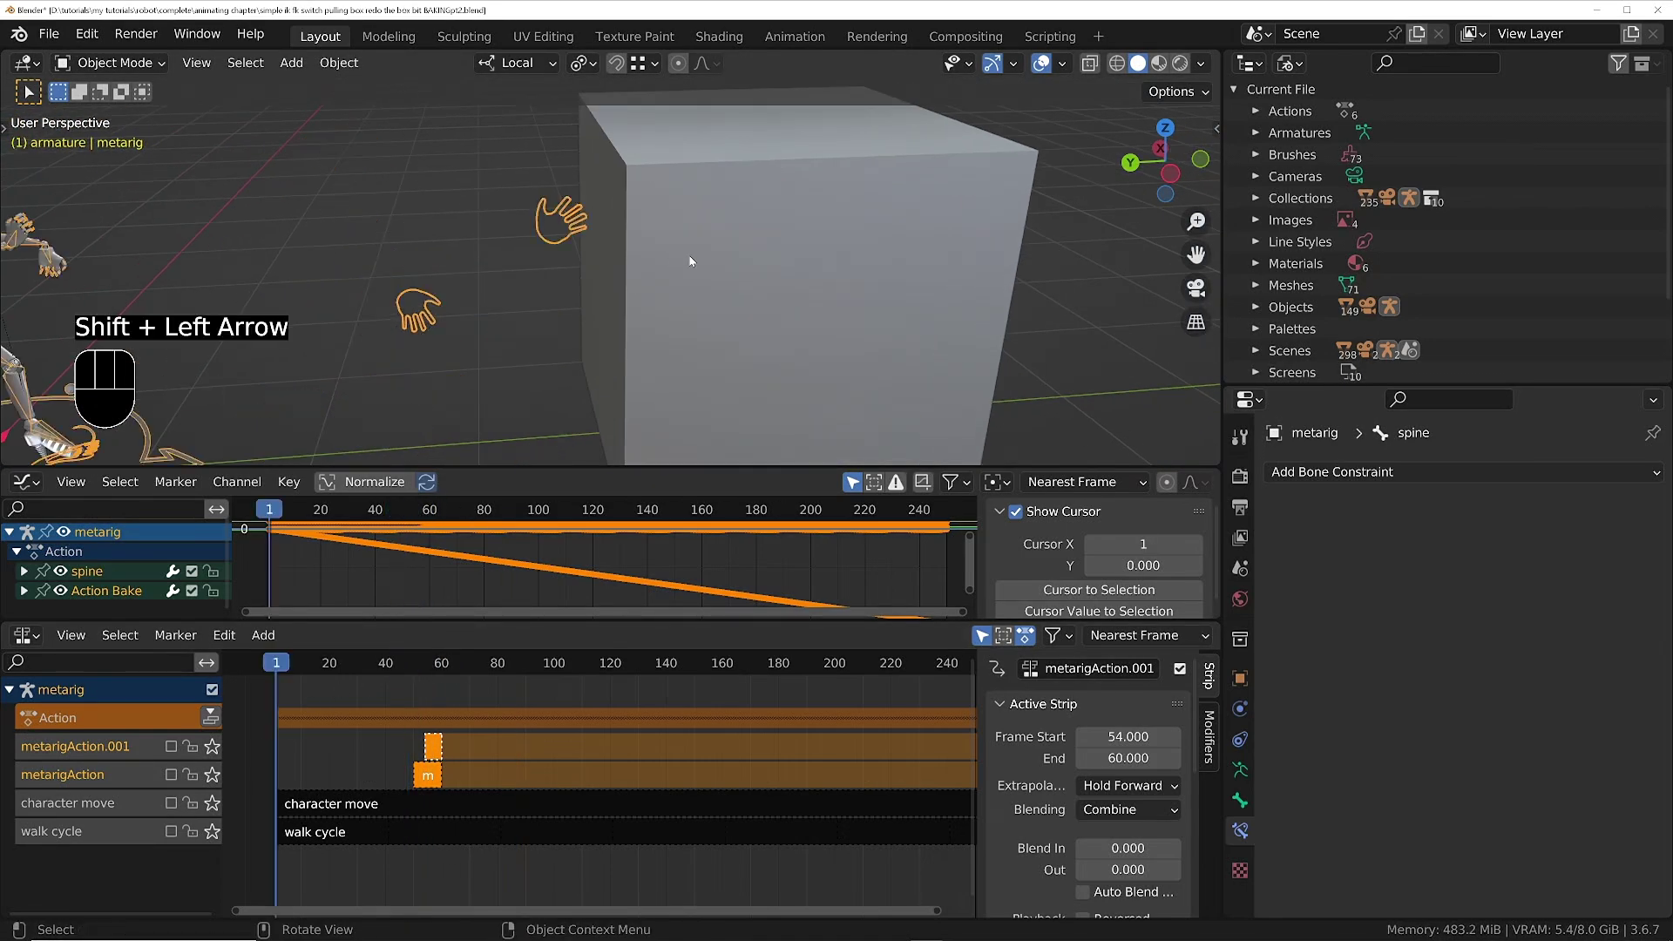
pyautogui.press('space')
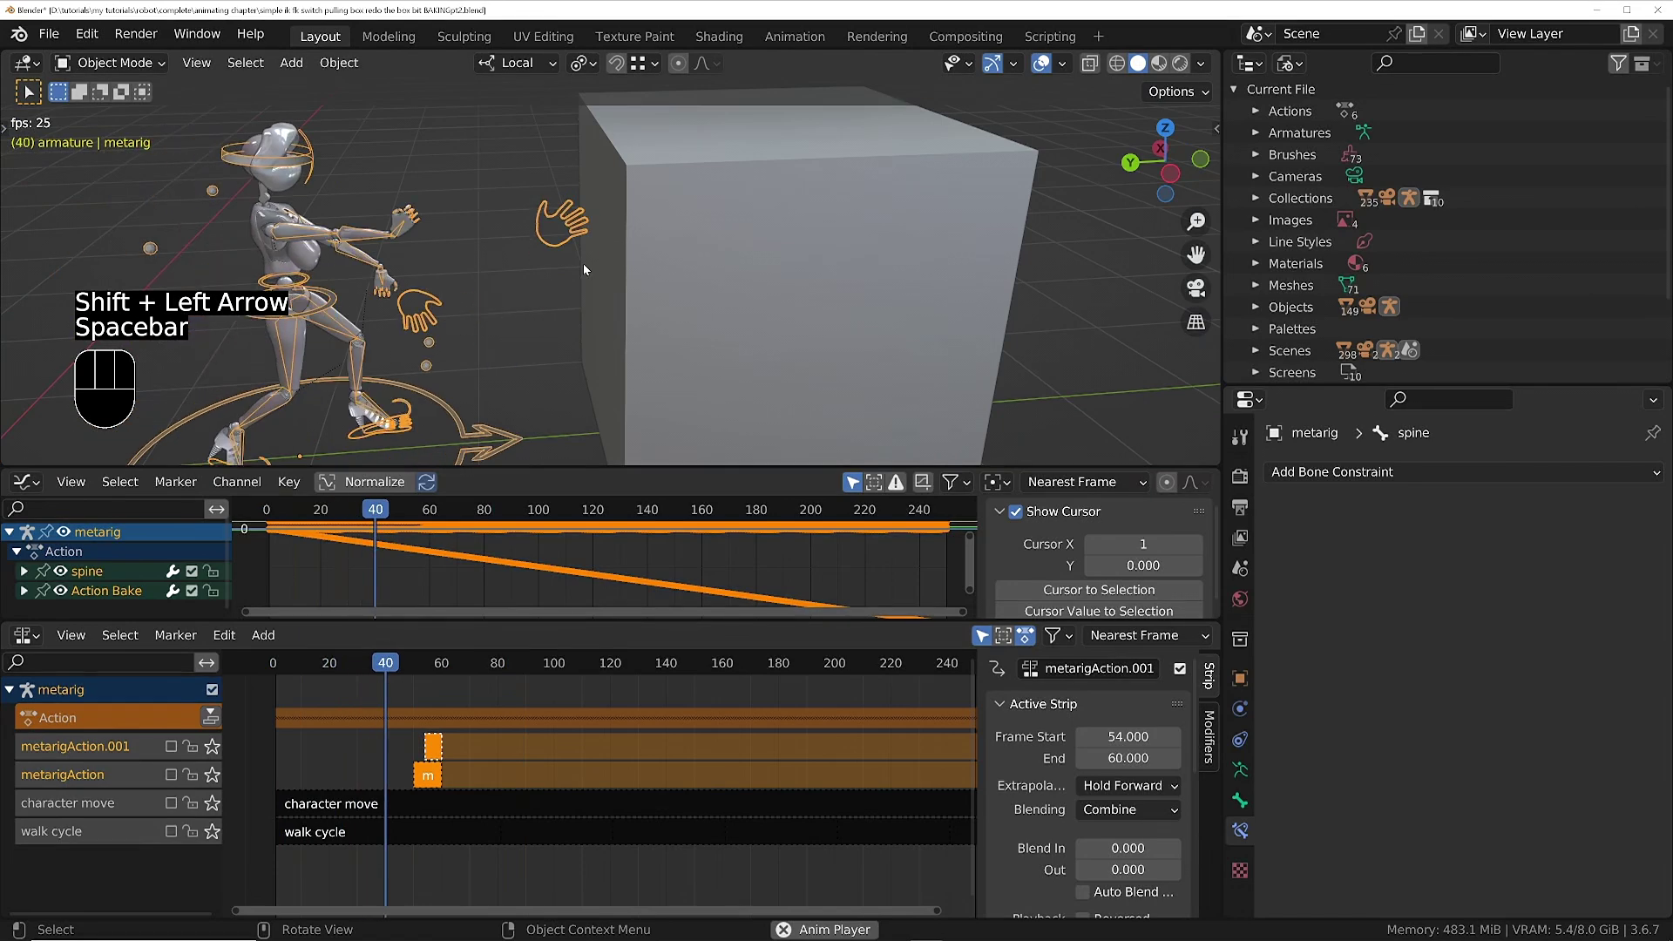
pyautogui.press('space')
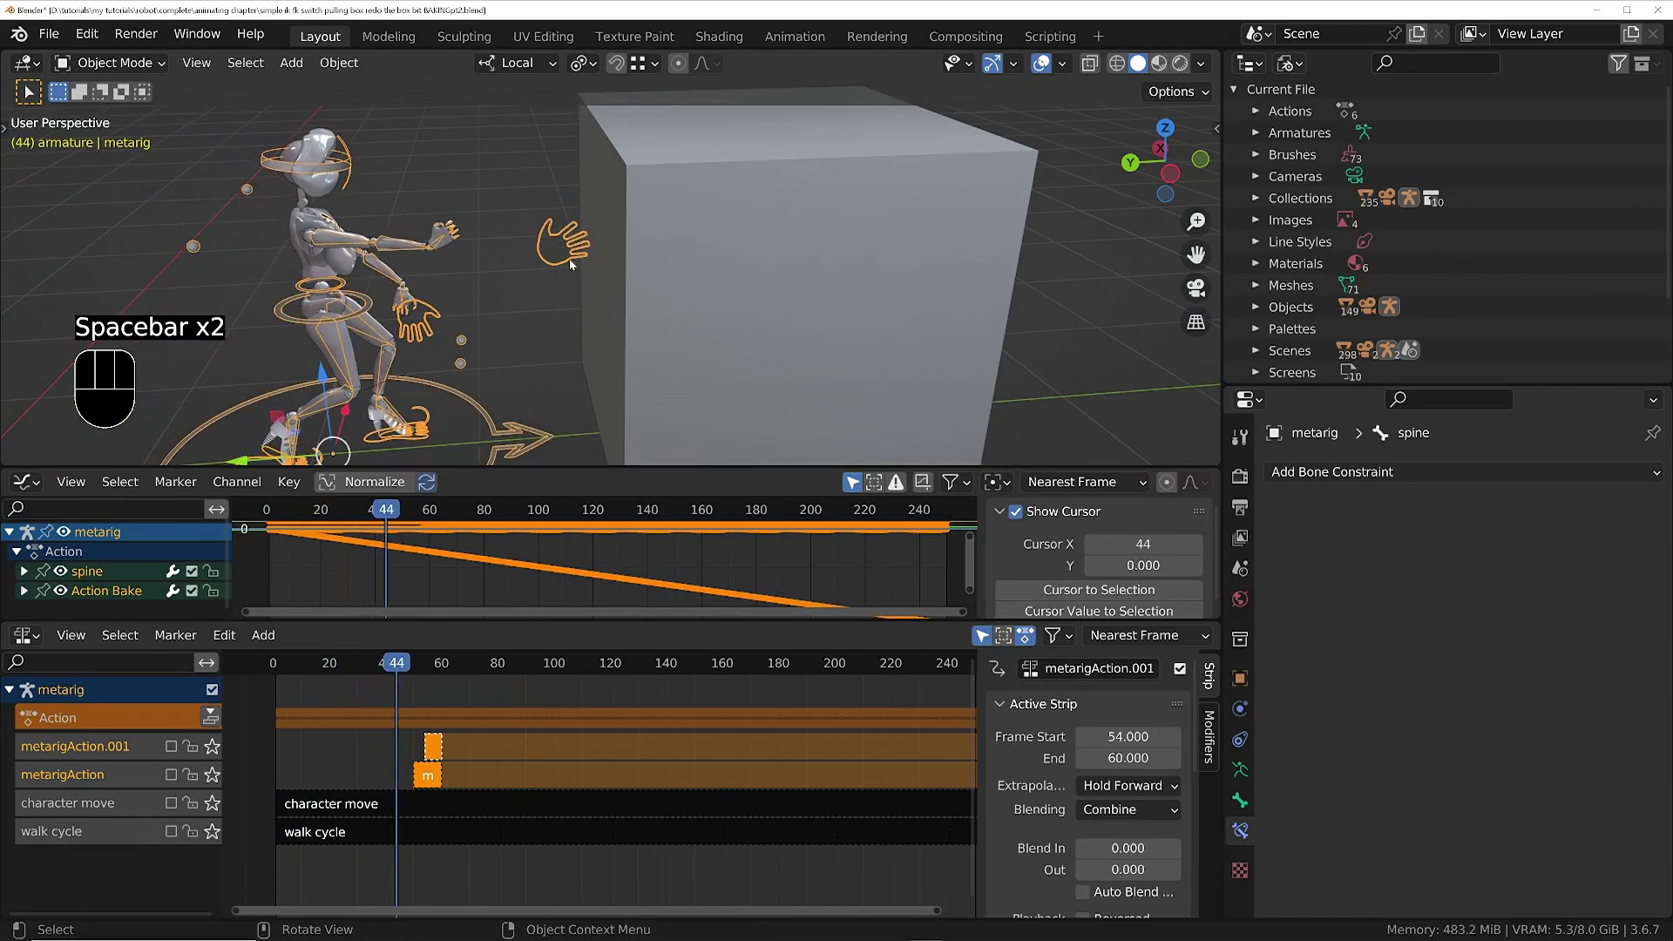
# Step: Put the metarig in Pose Mode, step back from frame 118 to frame 89, and select the IK hand.R bone
pyautogui.click(604, 667)
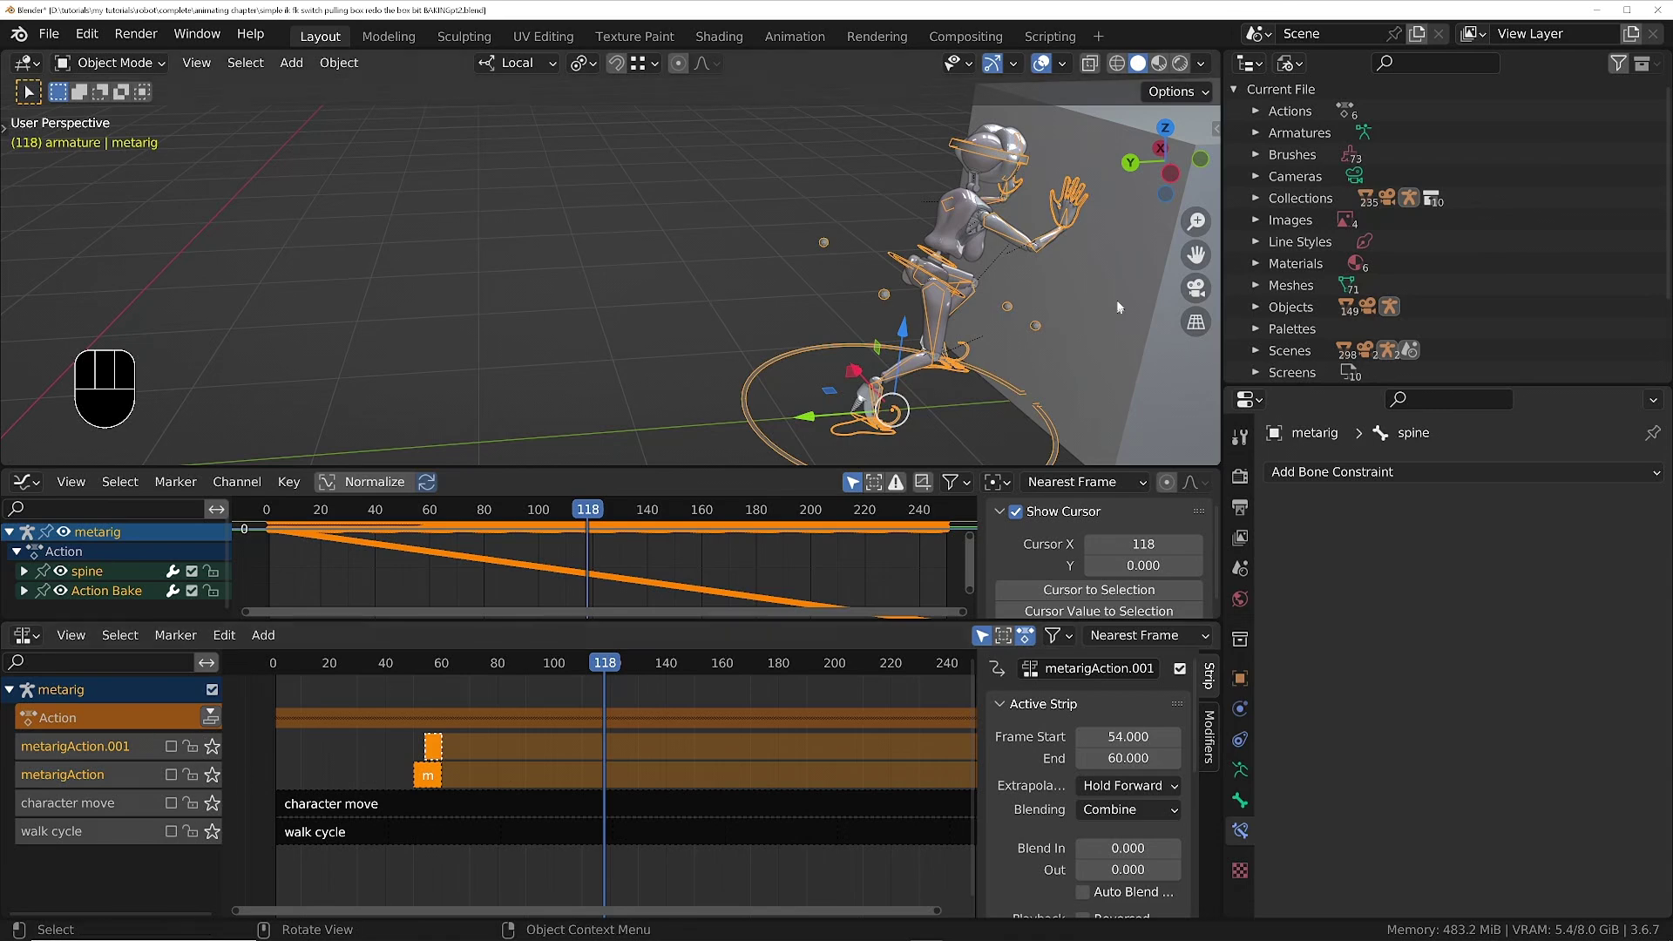
pyautogui.press('Tab')
pyautogui.press('Left')
pyautogui.press('Left')
pyautogui.press('Left')
pyautogui.press('Left')
pyautogui.press('Left')
pyautogui.press('Left')
pyautogui.press('Left')
pyautogui.press('Left')
pyautogui.press('Left')
pyautogui.press('Left')
pyautogui.press('Left')
pyautogui.press('Left')
pyautogui.press('Left')
pyautogui.press('Left')
pyautogui.press('Left')
pyautogui.press('Left')
pyautogui.press('Left')
pyautogui.press('Left')
pyautogui.press('Left')
pyautogui.press('Left')
pyautogui.press('Left')
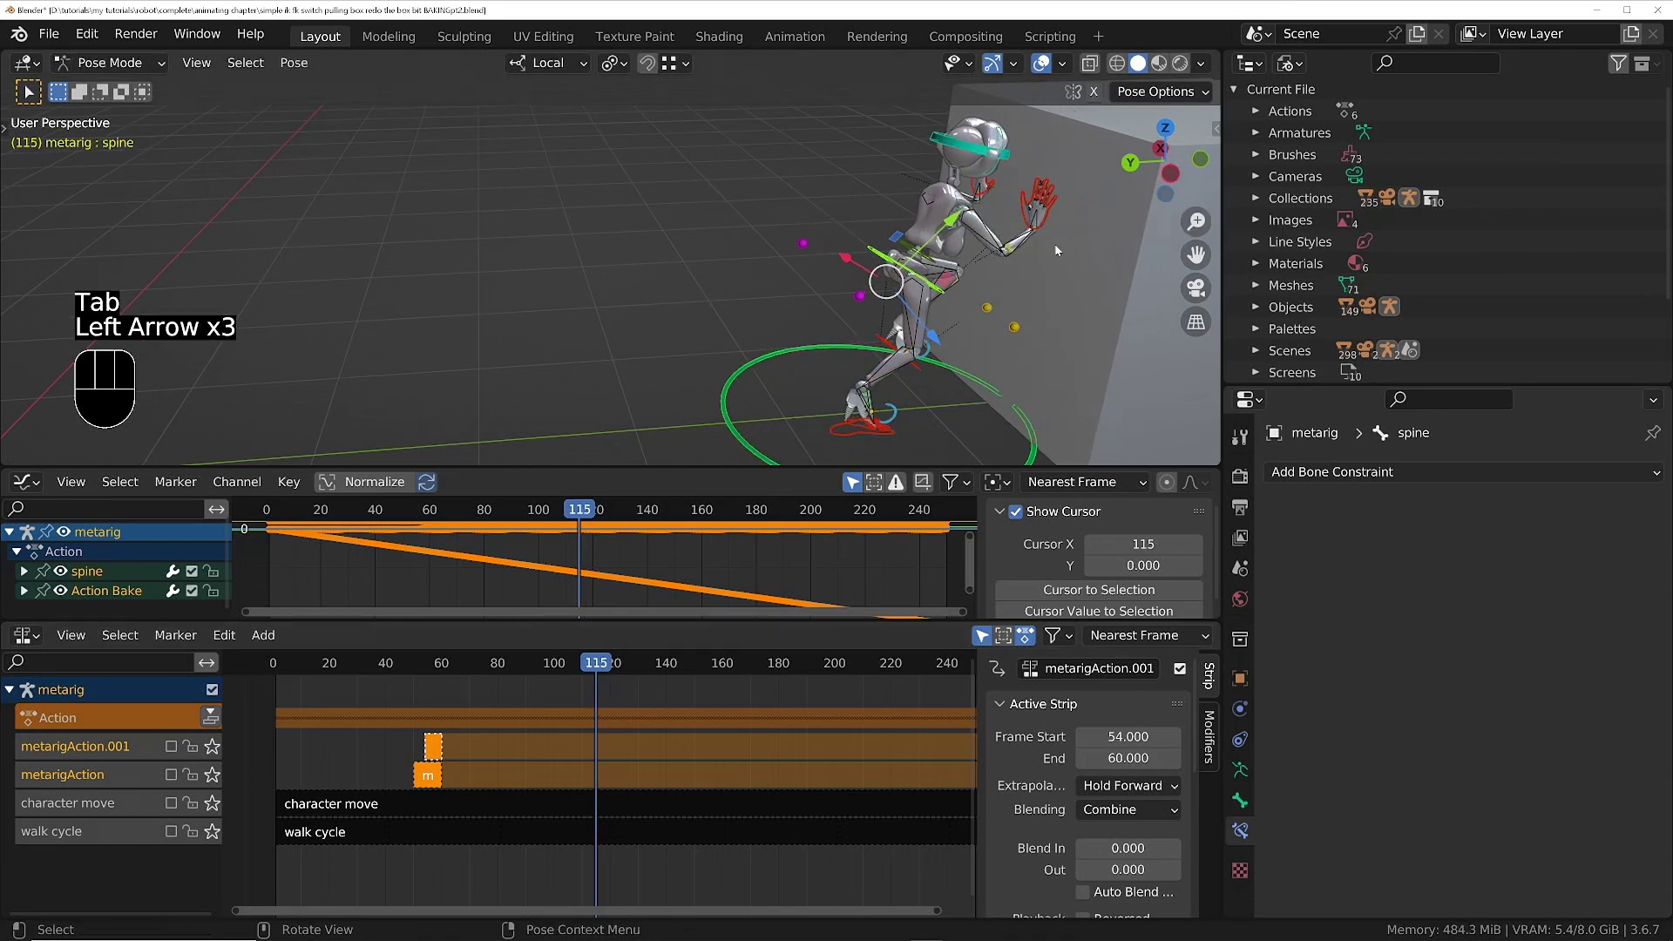
pyautogui.press('Left')
pyautogui.press('Left')
pyautogui.press('Left')
pyautogui.press('Left')
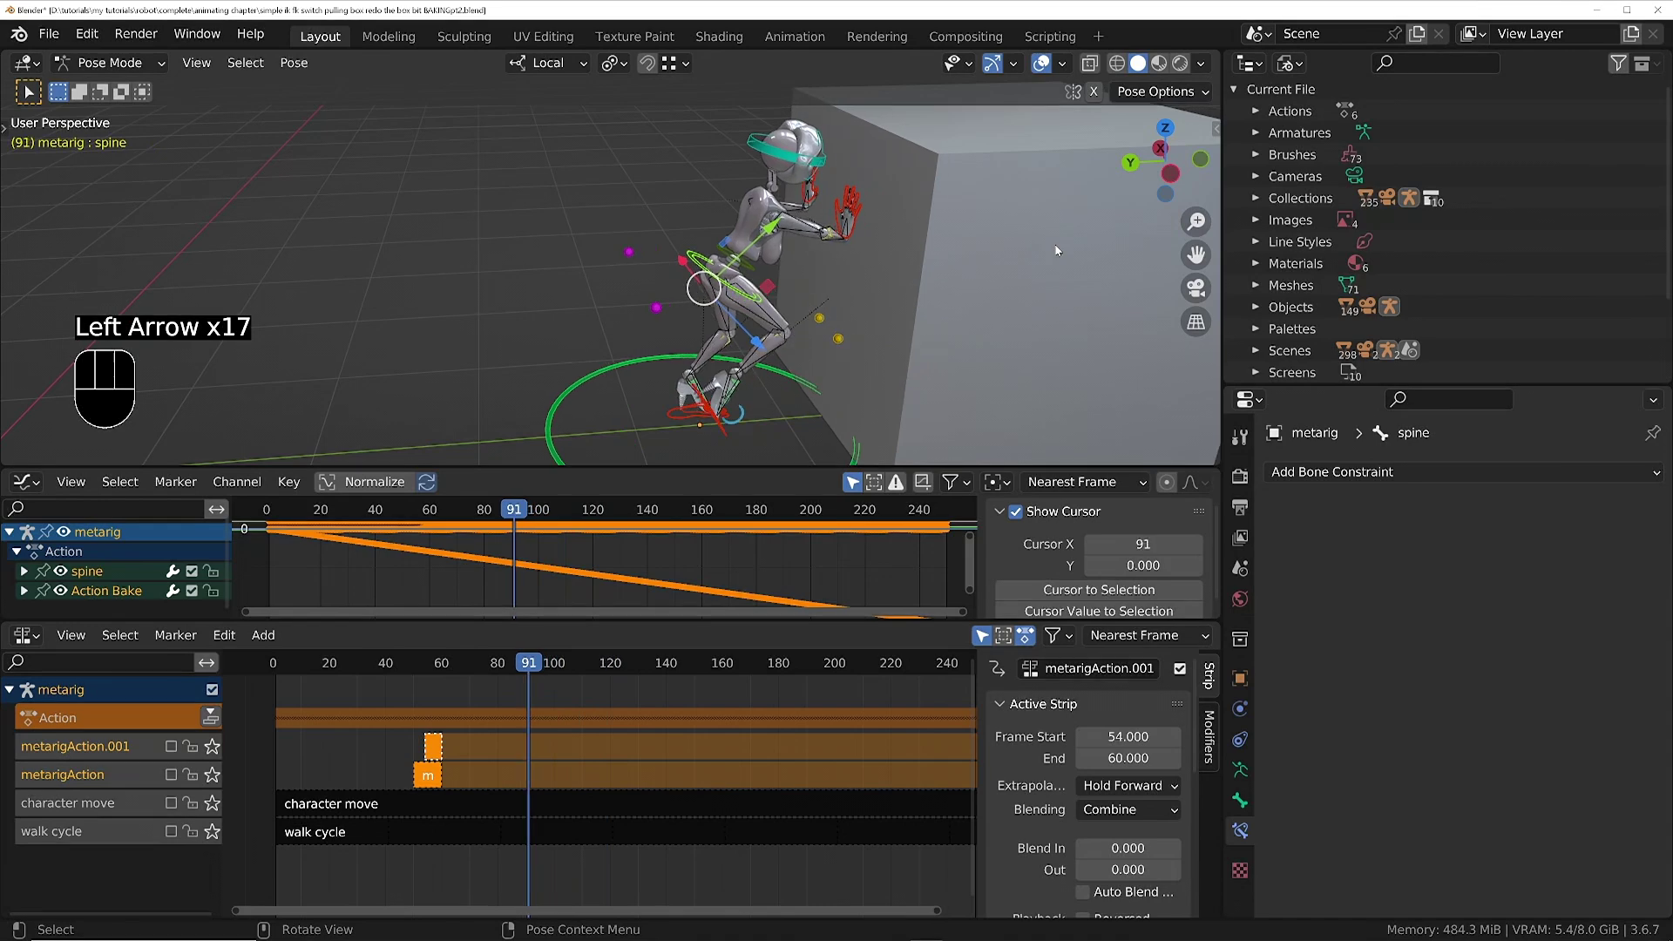
pyautogui.click(836, 218)
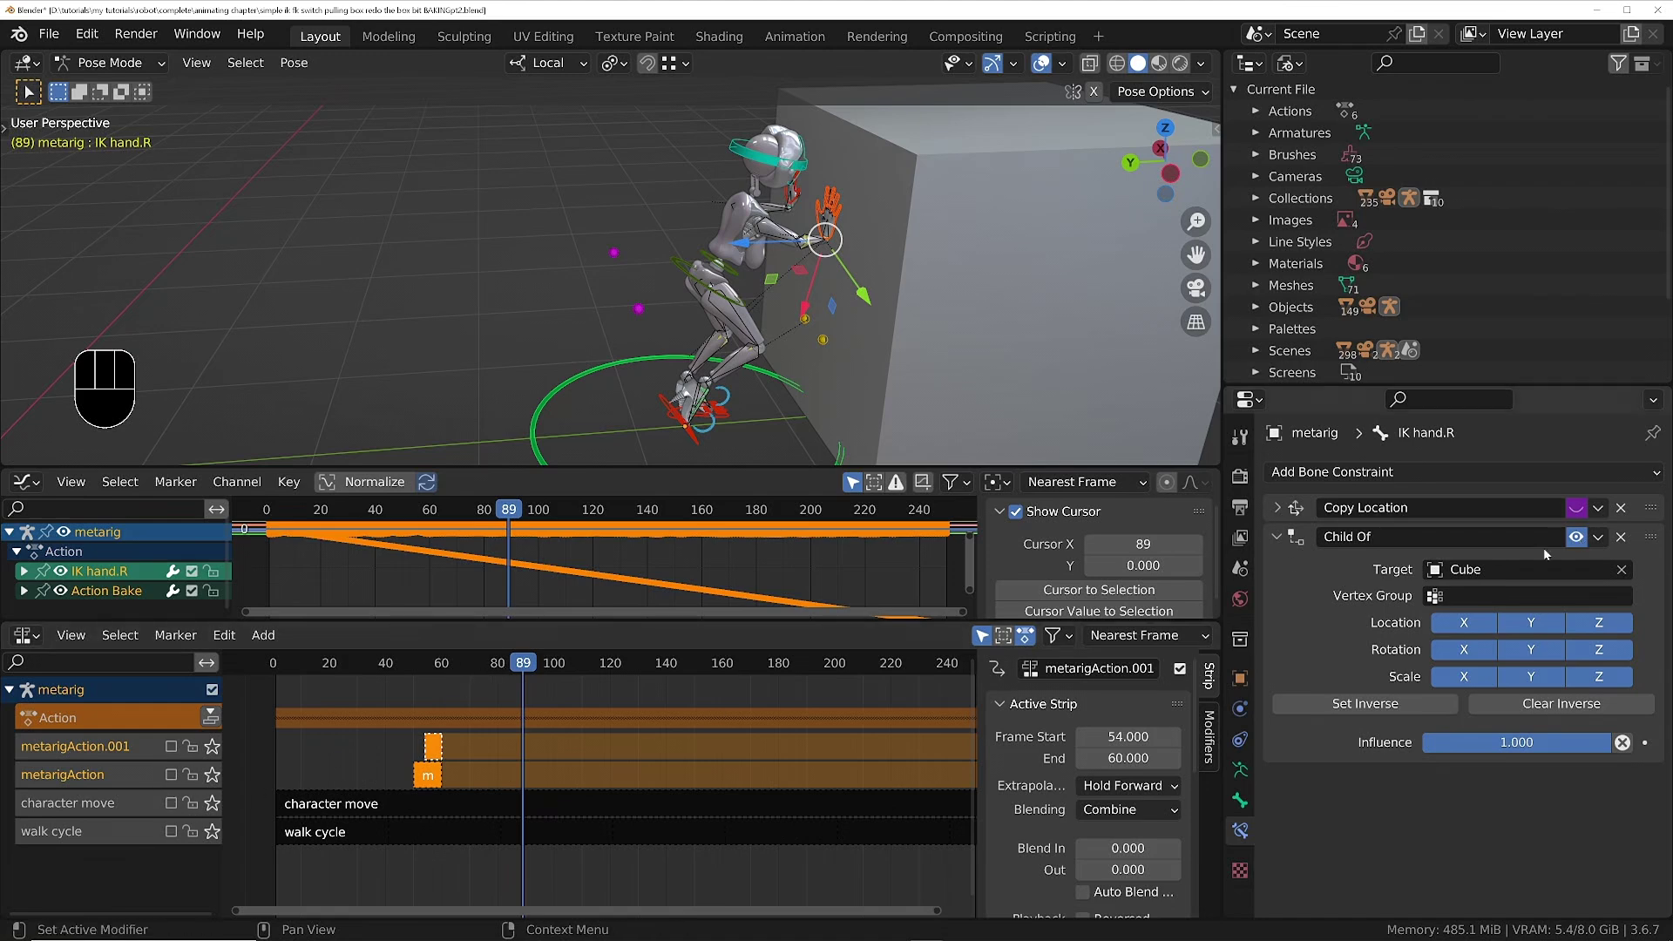
# Step: Go back to frame 3 and disable the Child Of constraint on the IK hand bones
pyautogui.moveTo(449, 671); pyautogui.dragTo(346, 671)
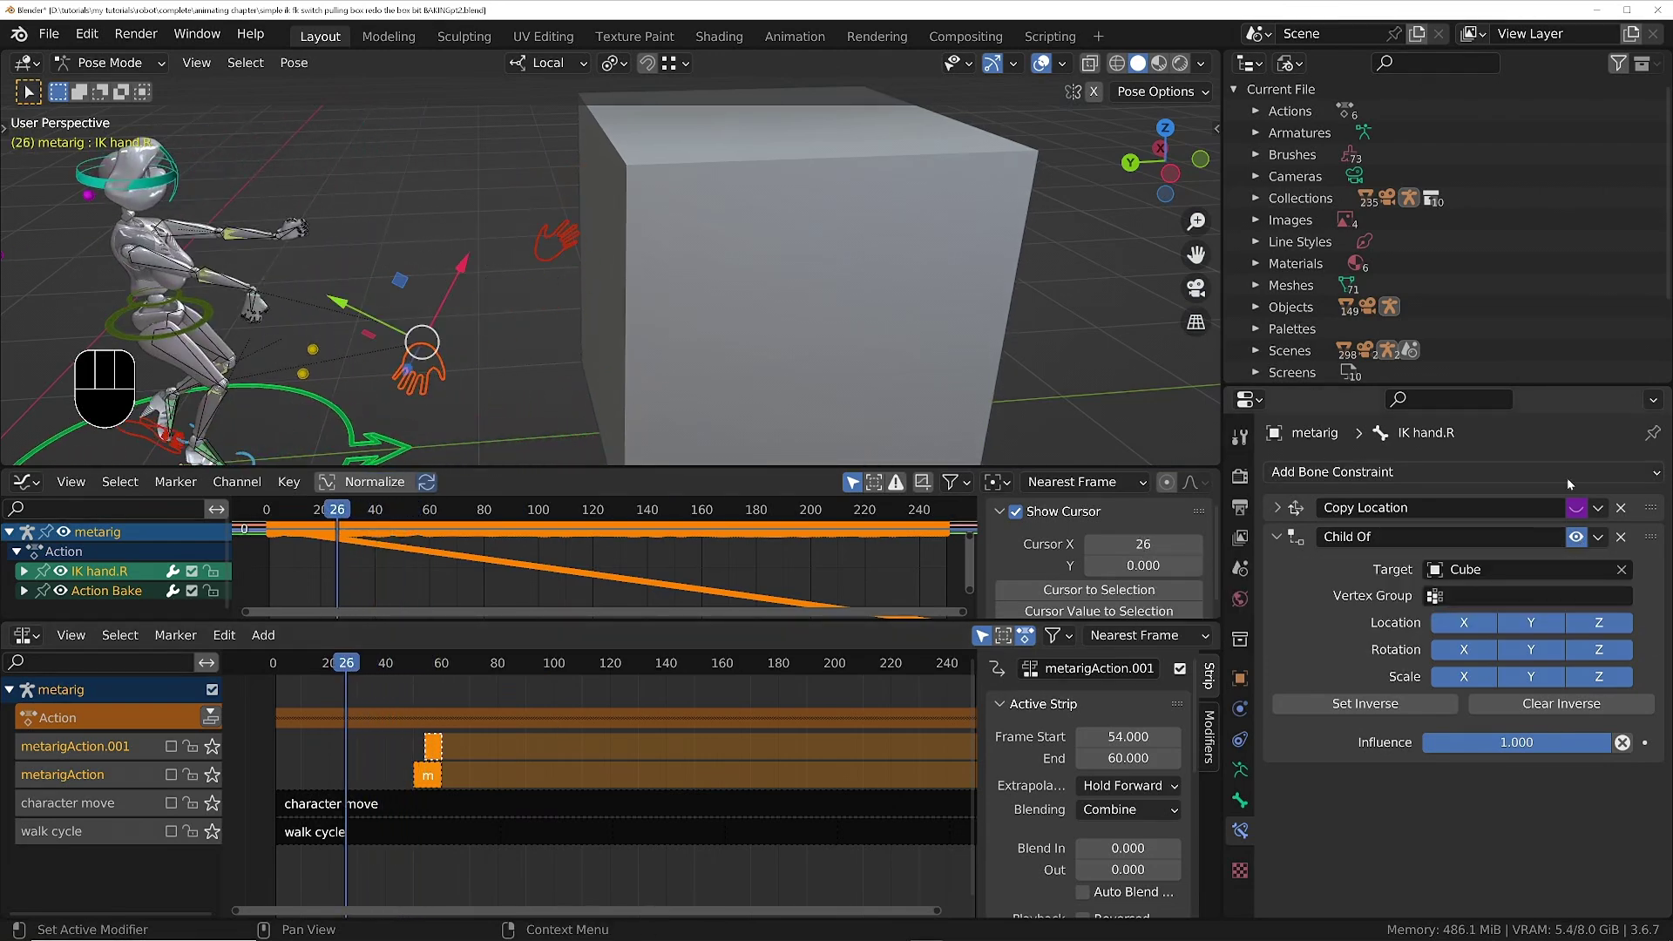
pyautogui.keyDown('shift'); pyautogui.moveTo(338, 655); pyautogui.dragTo(577, 666, button='middle'); pyautogui.keyUp('shift')
pyautogui.click(582, 671)
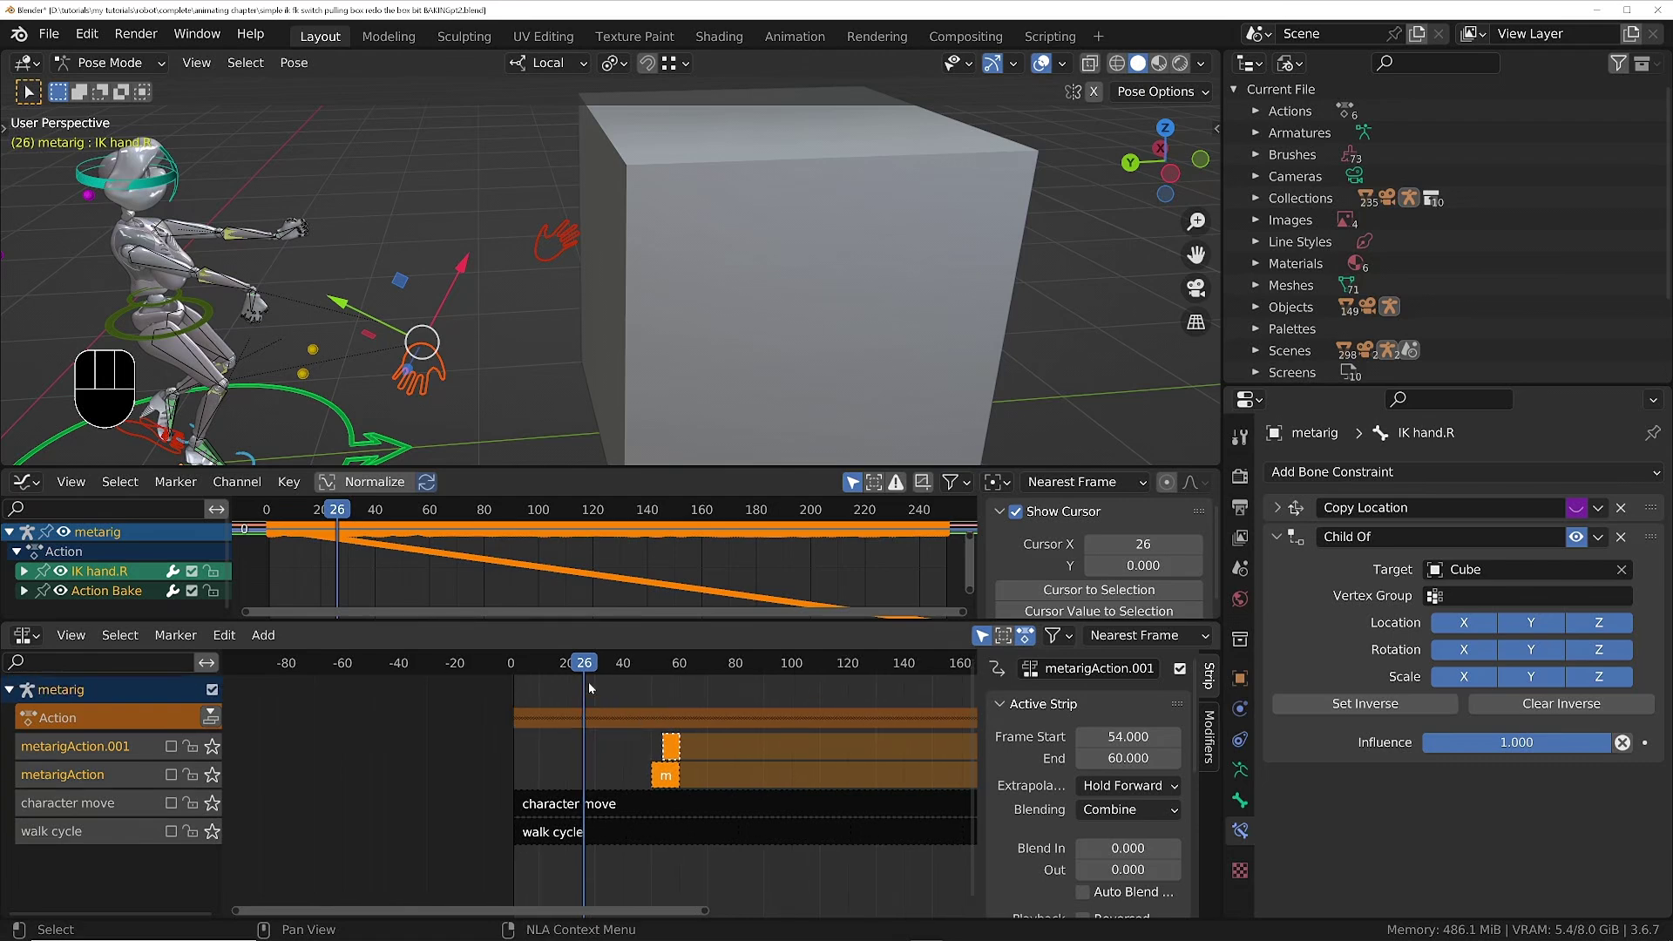
pyautogui.moveTo(582, 671); pyautogui.dragTo(520, 673)
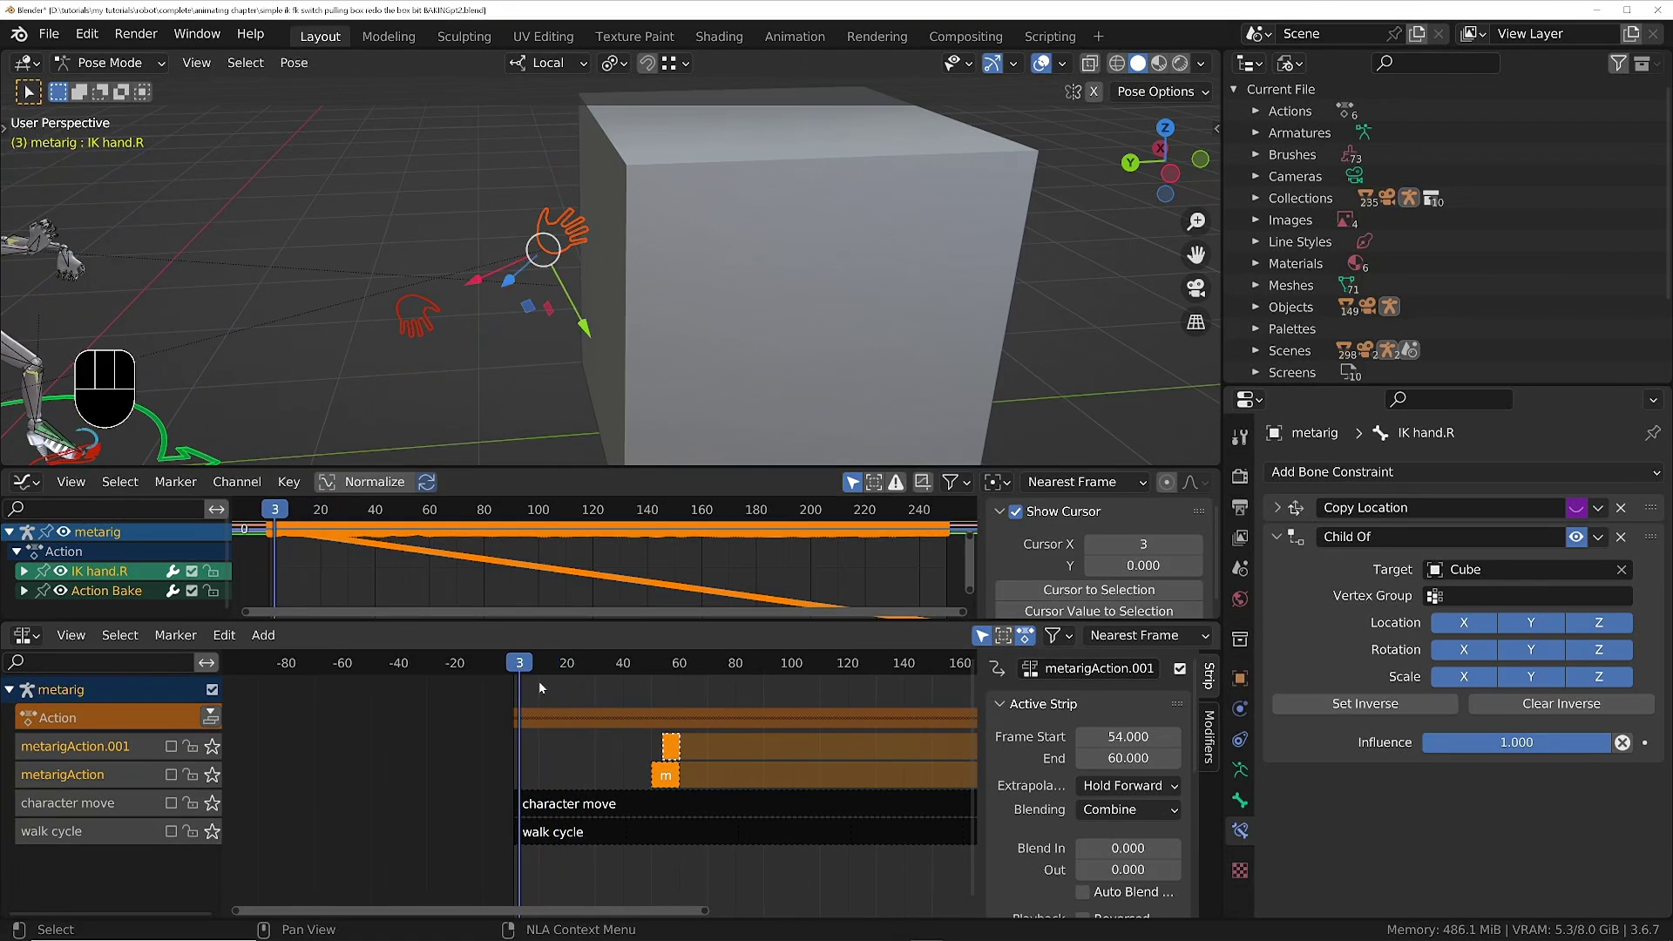
pyautogui.moveTo(575, 723); pyautogui.dragTo(613, 724, button='middle')
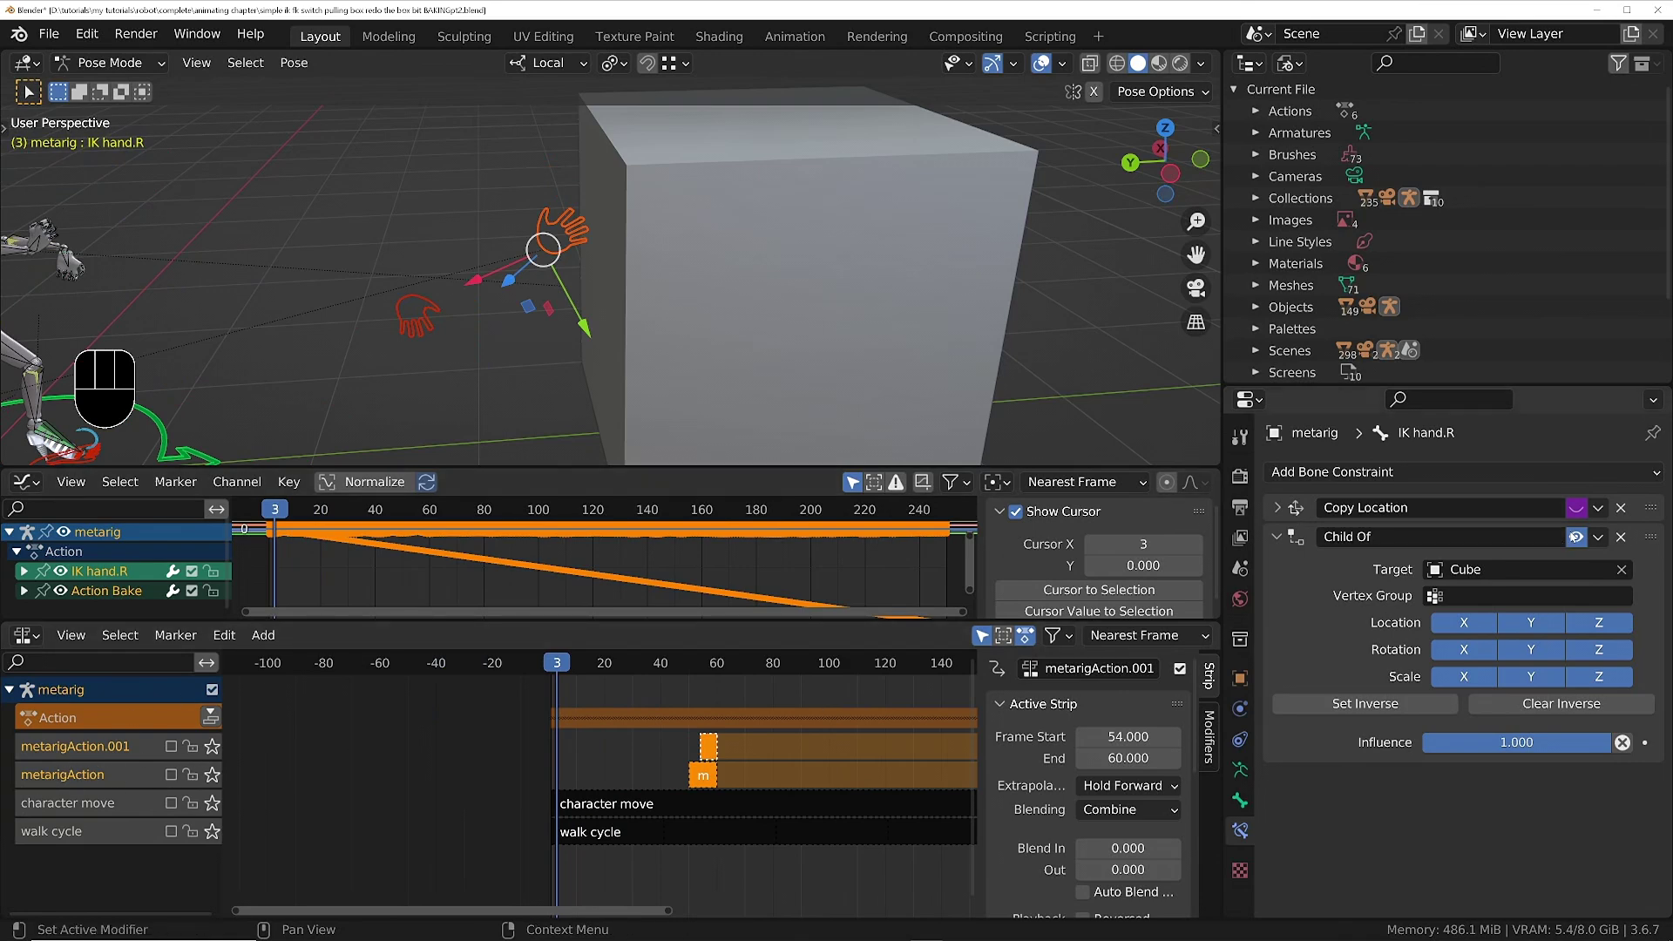
pyautogui.click(102, 746)
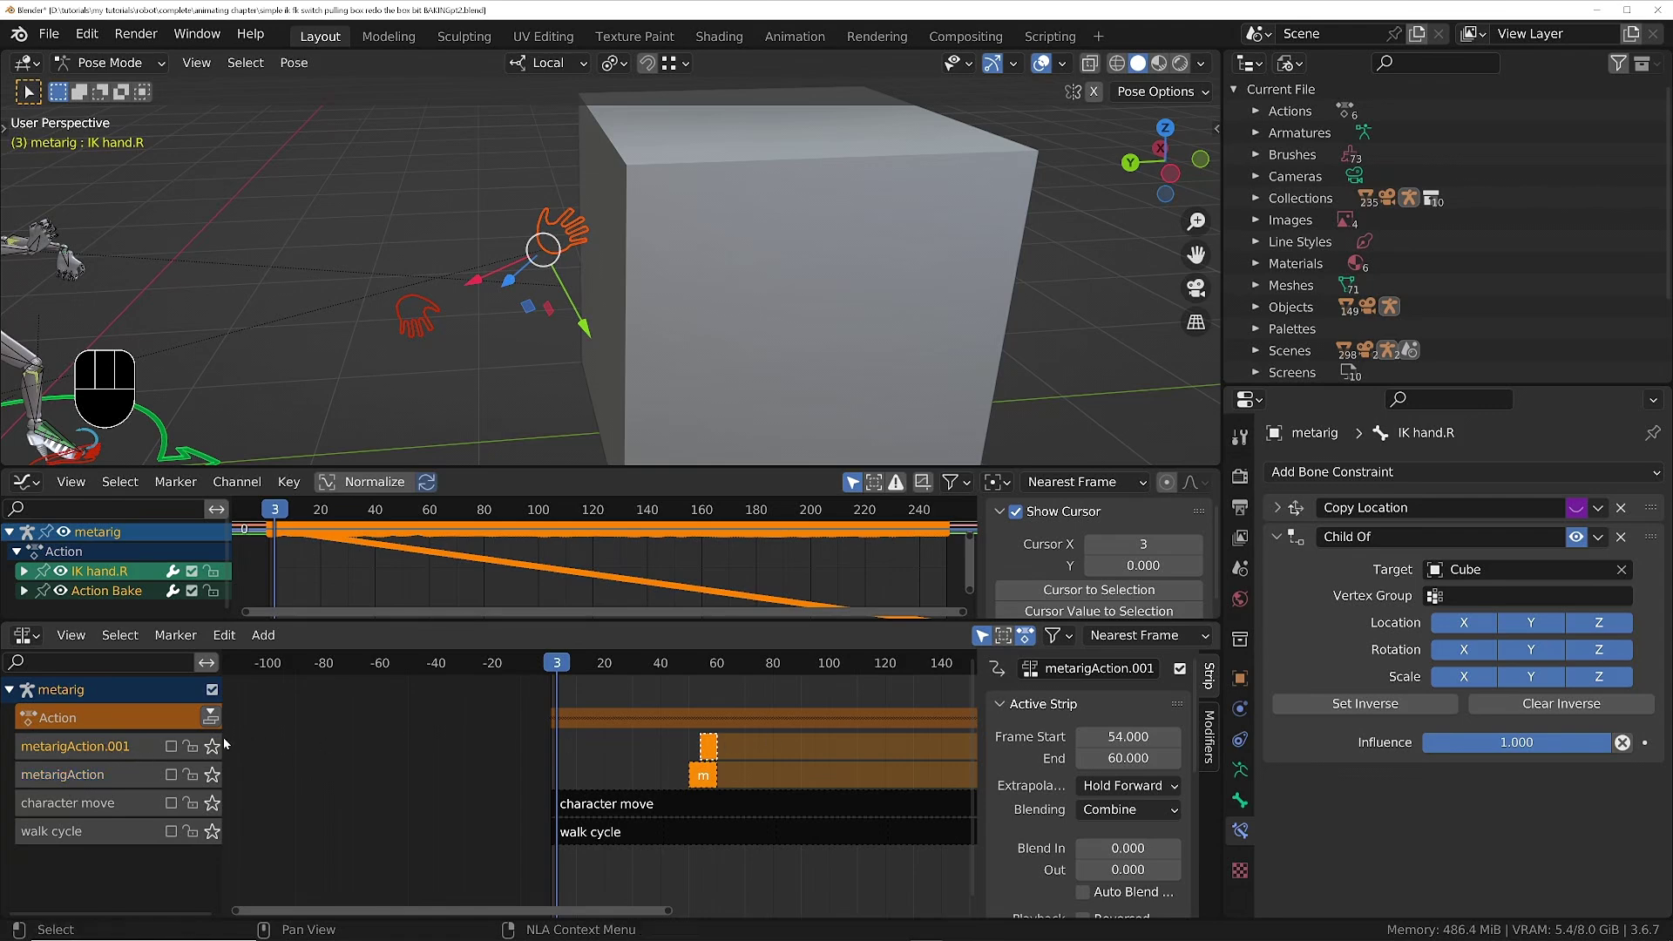
pyautogui.click(171, 745)
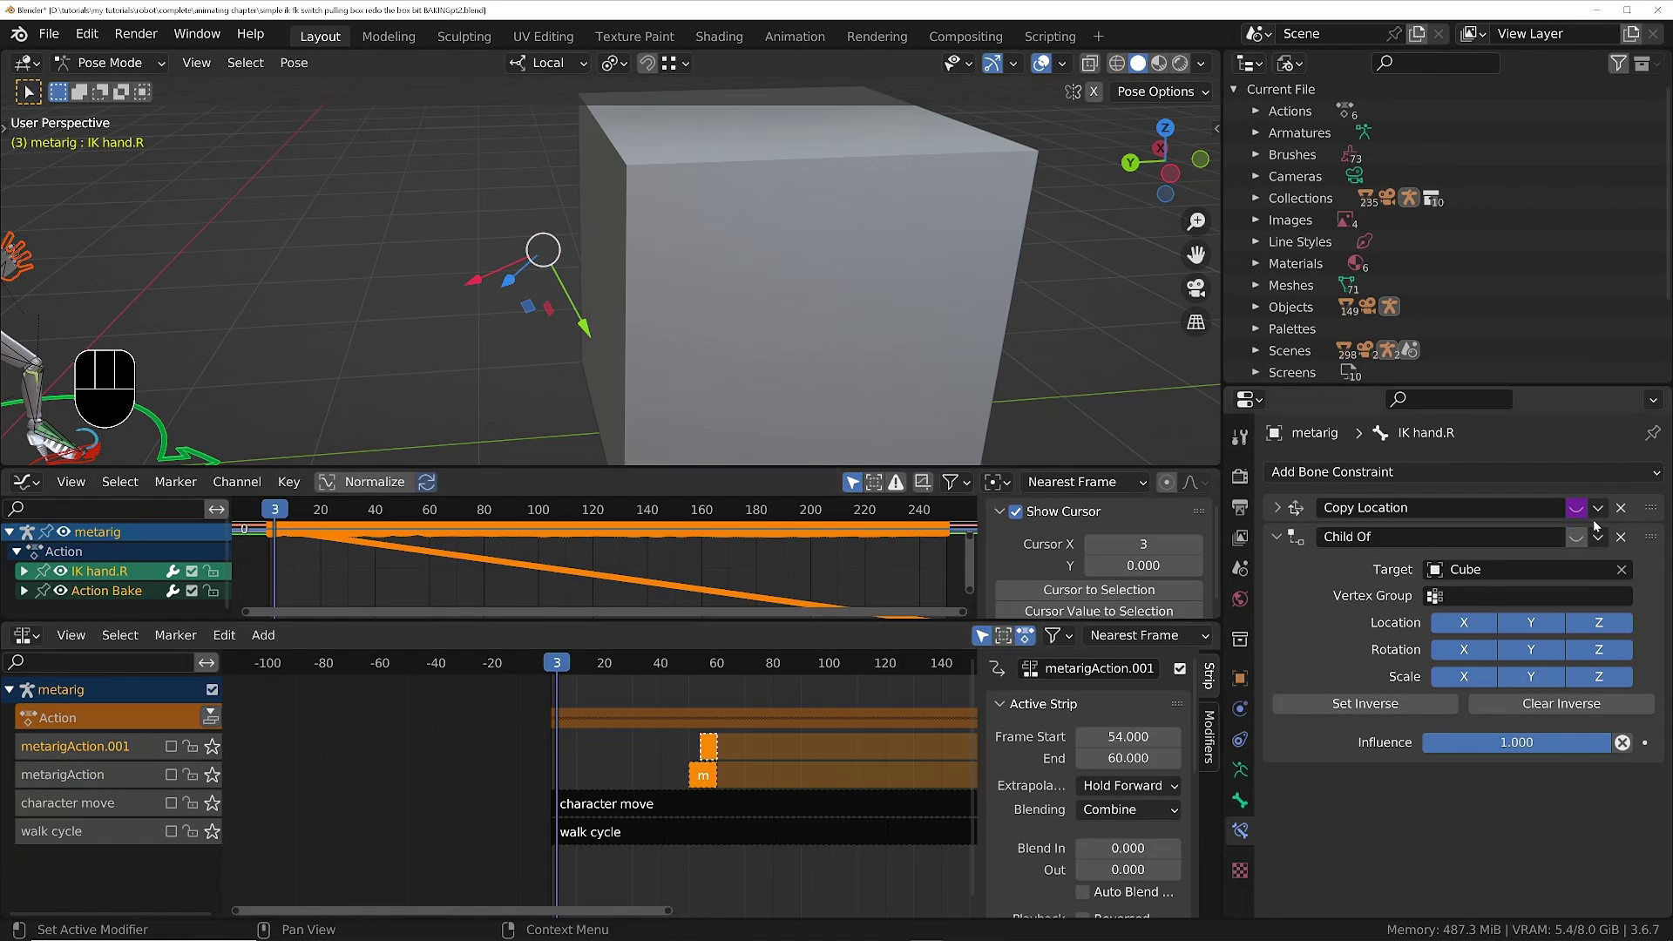
# Step: Play the animation to check the hands against the box, then save the file as an incremental version
pyautogui.moveTo(448, 375); pyautogui.dragTo(717, 300, button='middle')
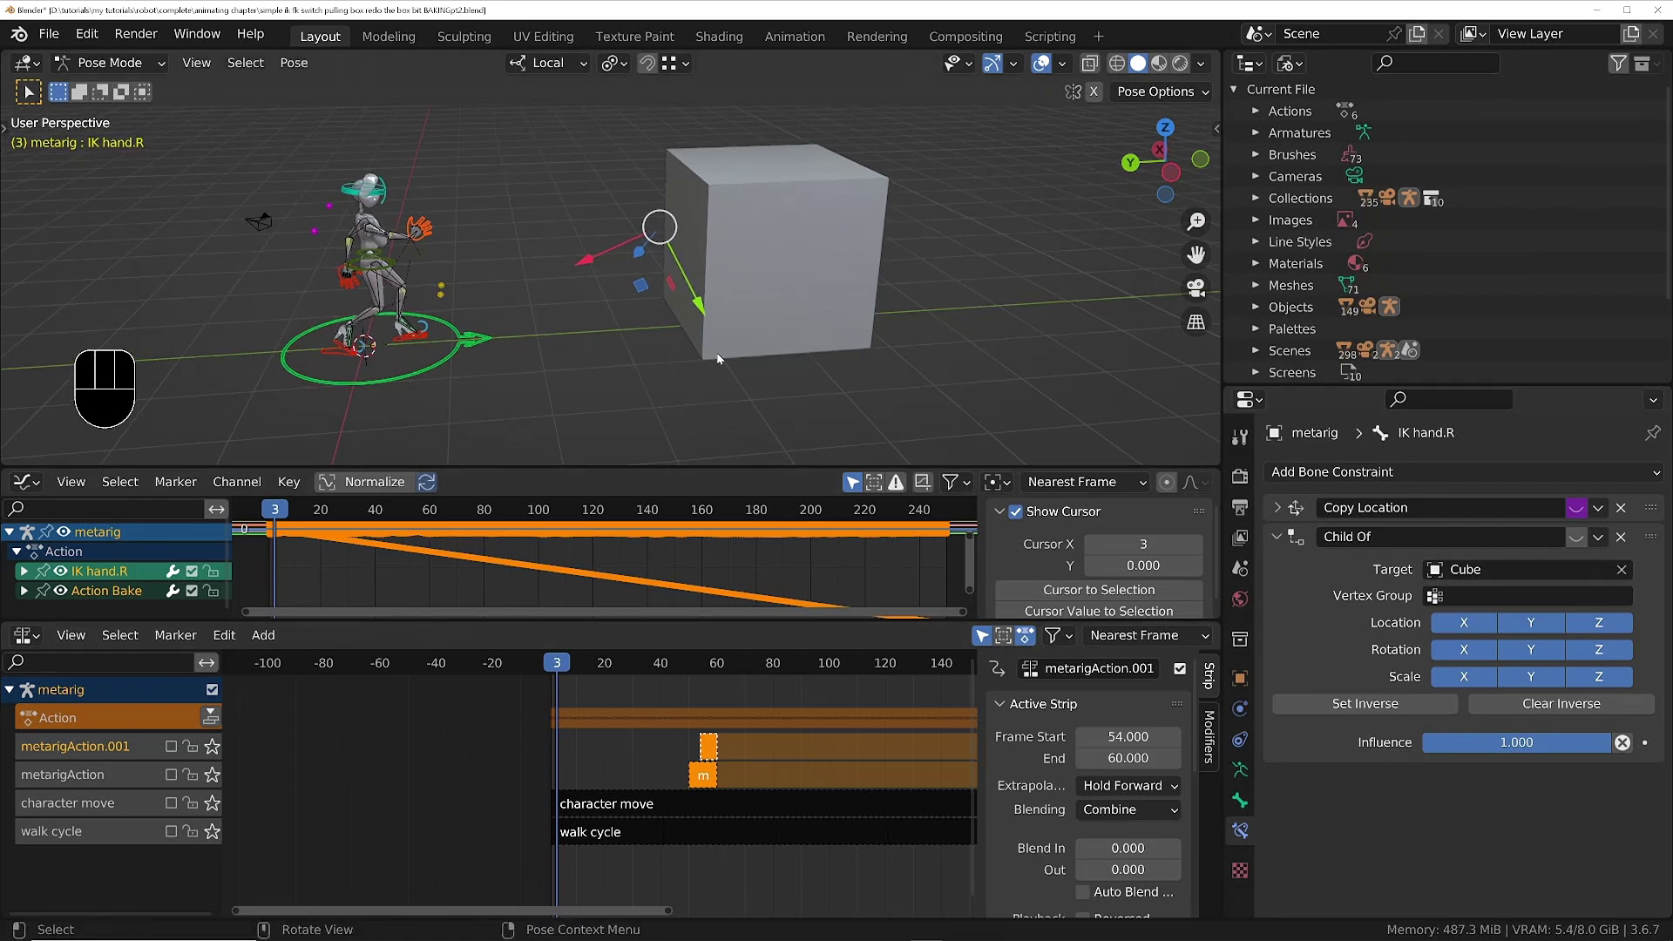
pyautogui.press('space')
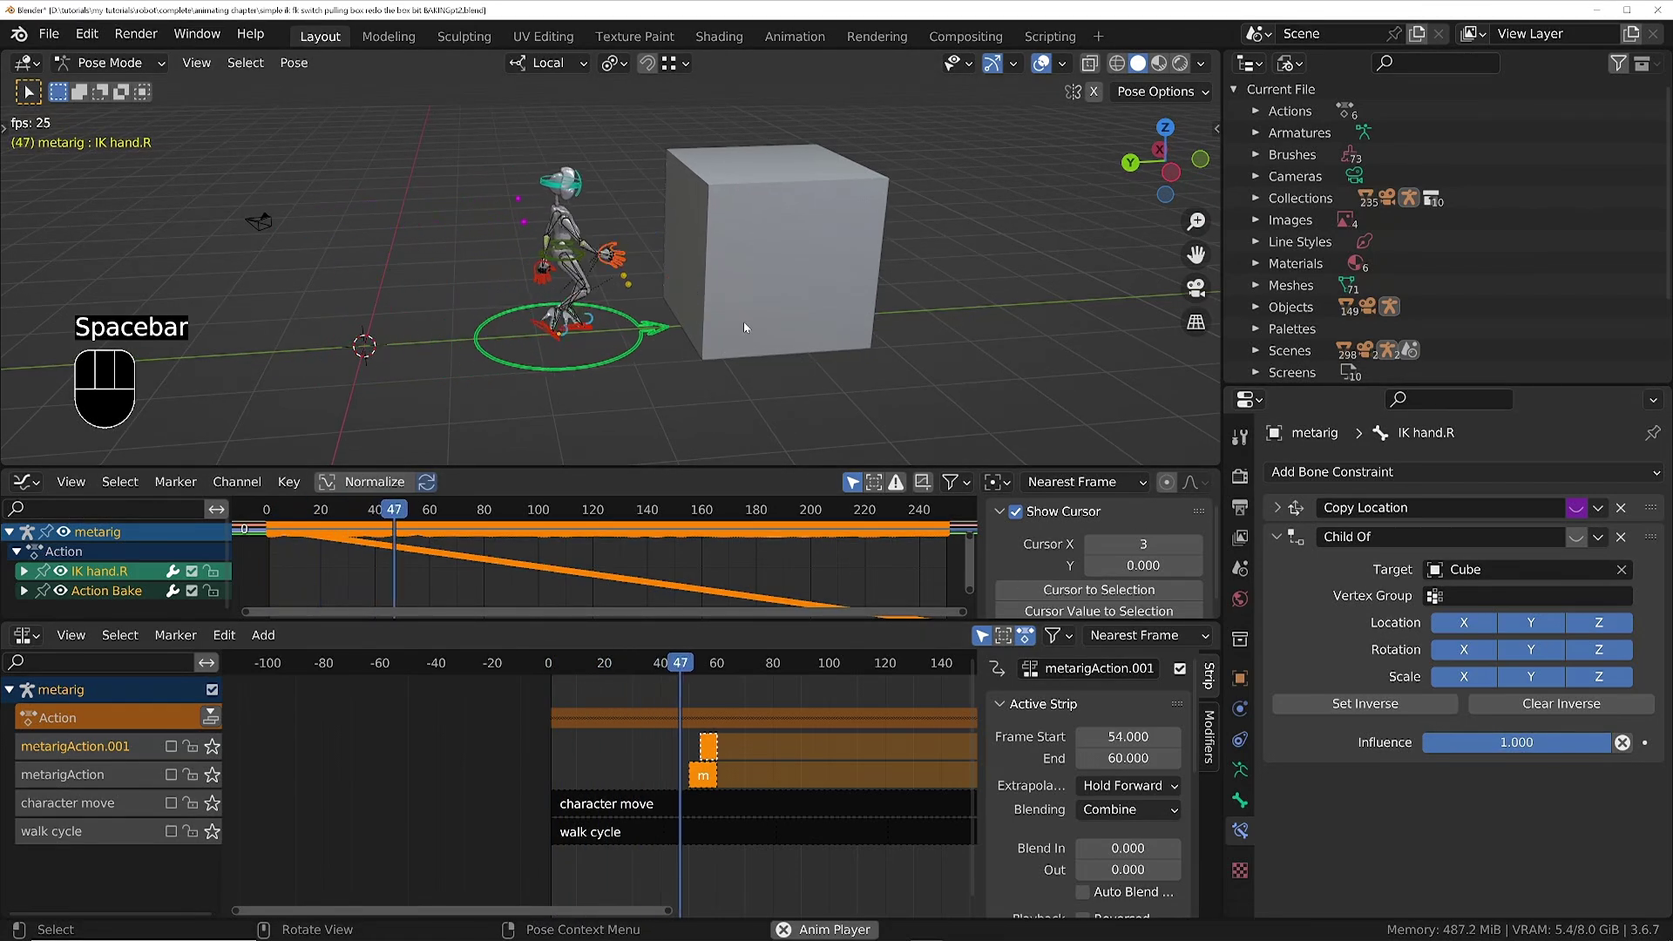
pyautogui.press('space')
pyautogui.keyDown('ctrl'); pyautogui.moveTo(787, 217); pyautogui.dragTo(770, 153, button='middle'); pyautogui.keyUp('ctrl')
pyautogui.press('space')
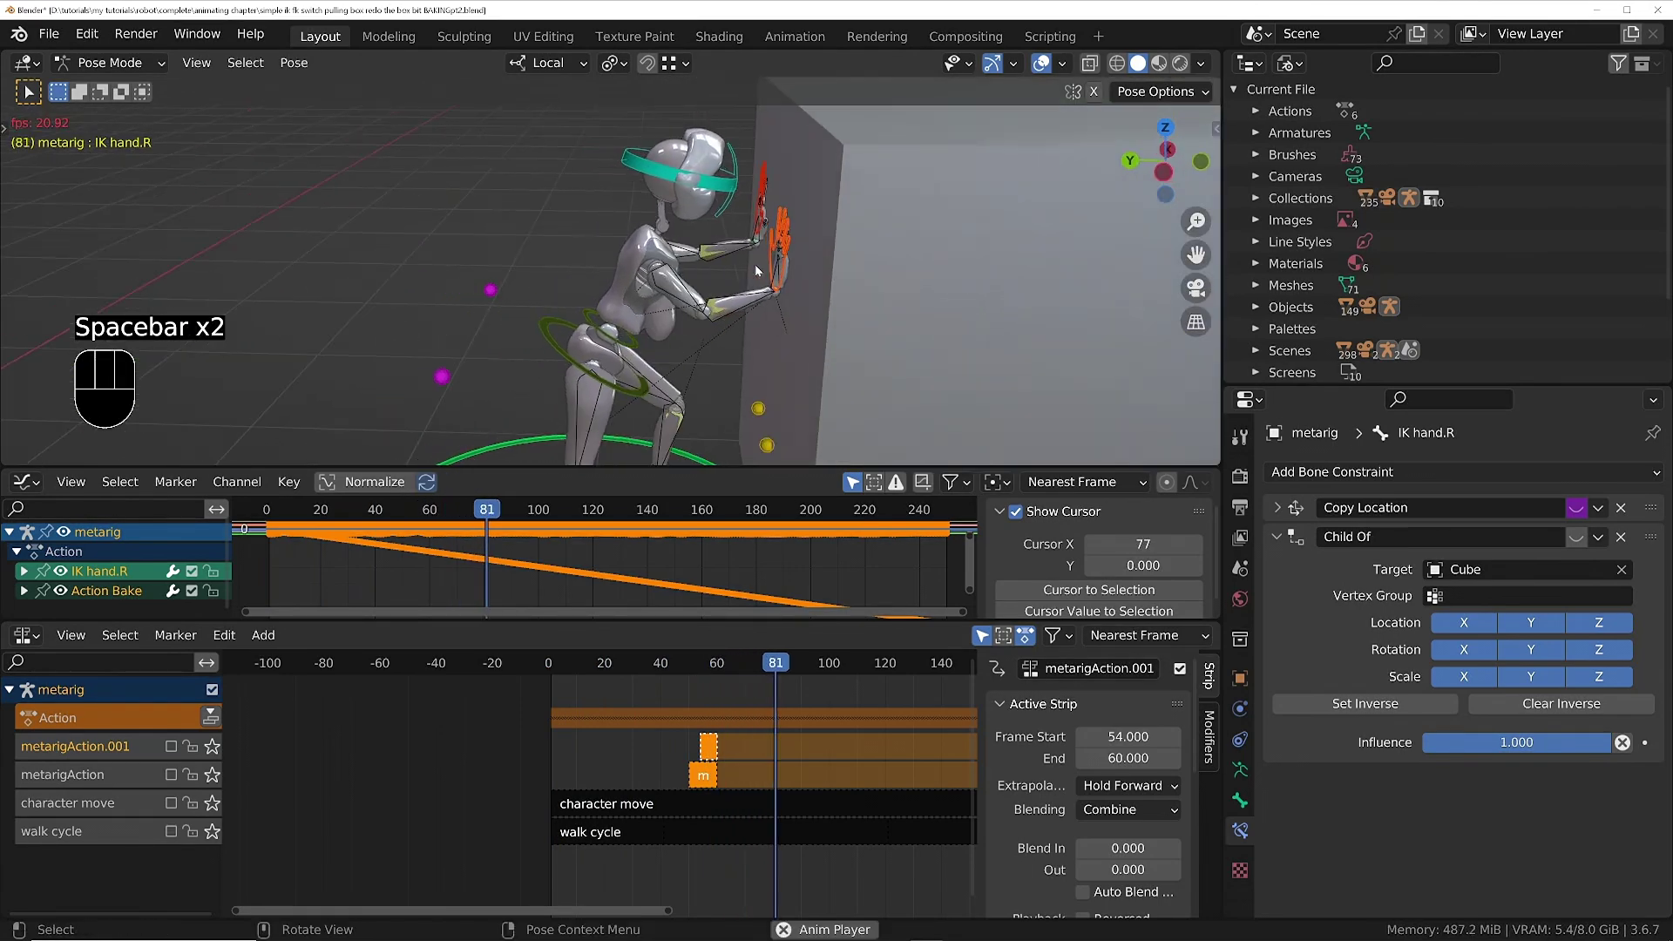
pyautogui.press('space')
pyautogui.moveTo(754, 264); pyautogui.dragTo(723, 336, button='middle')
pyautogui.press('space')
pyautogui.press('space')
pyautogui.scroll(-3, 704, 287)
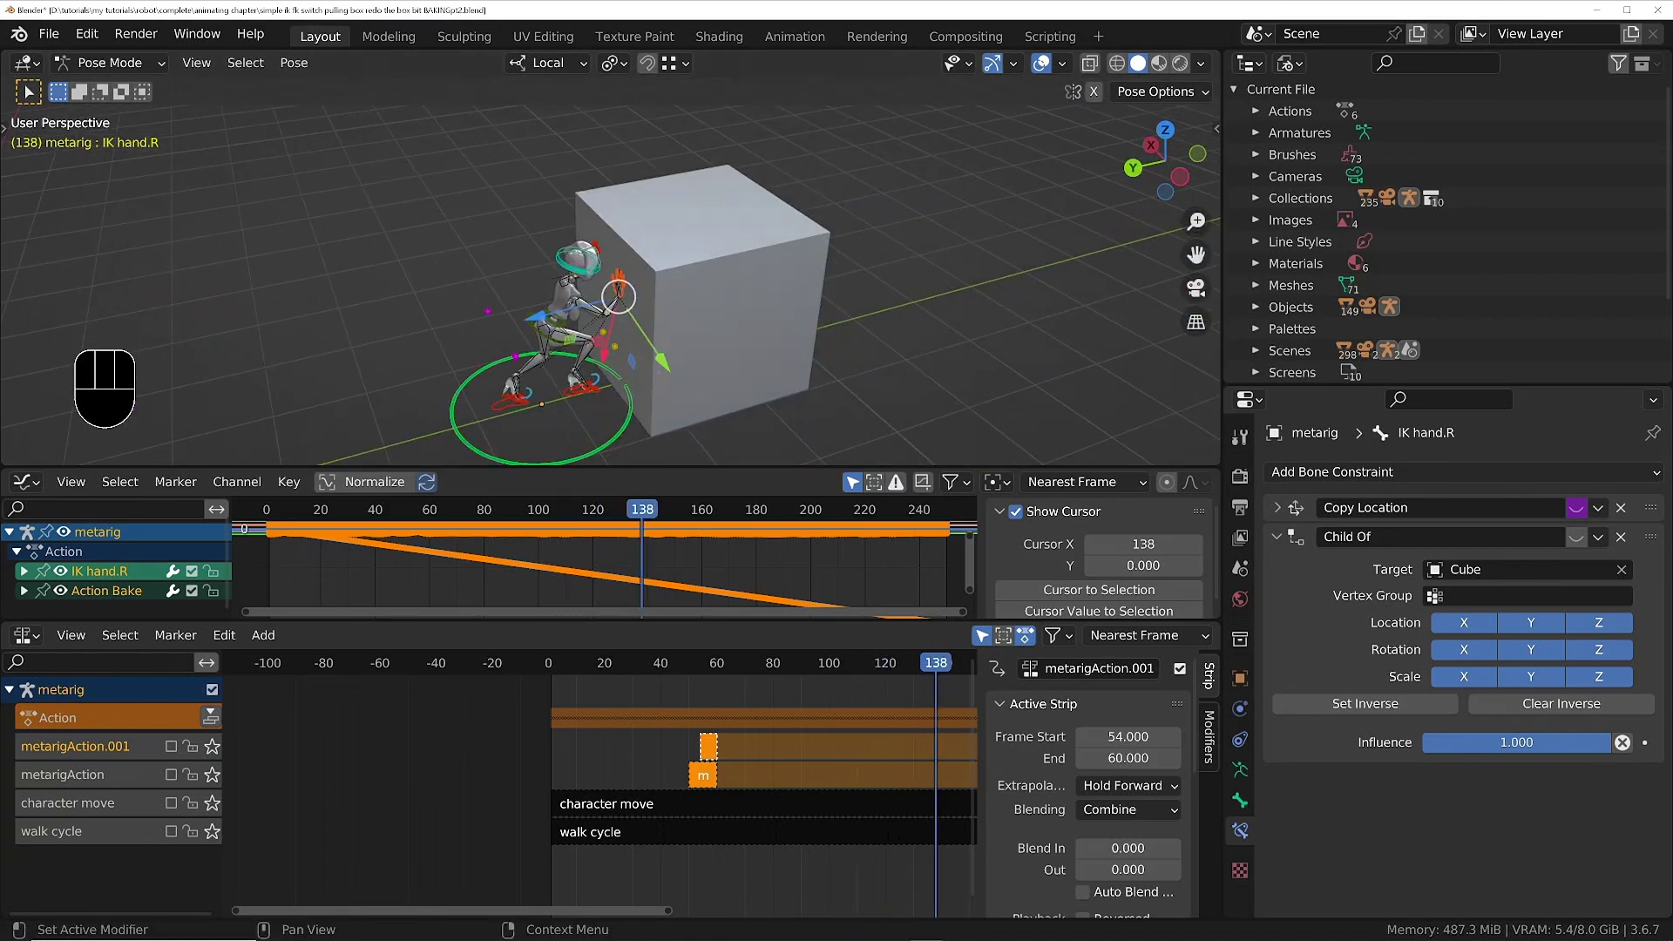
pyautogui.hotkey('ctrl', 'alt', 's')
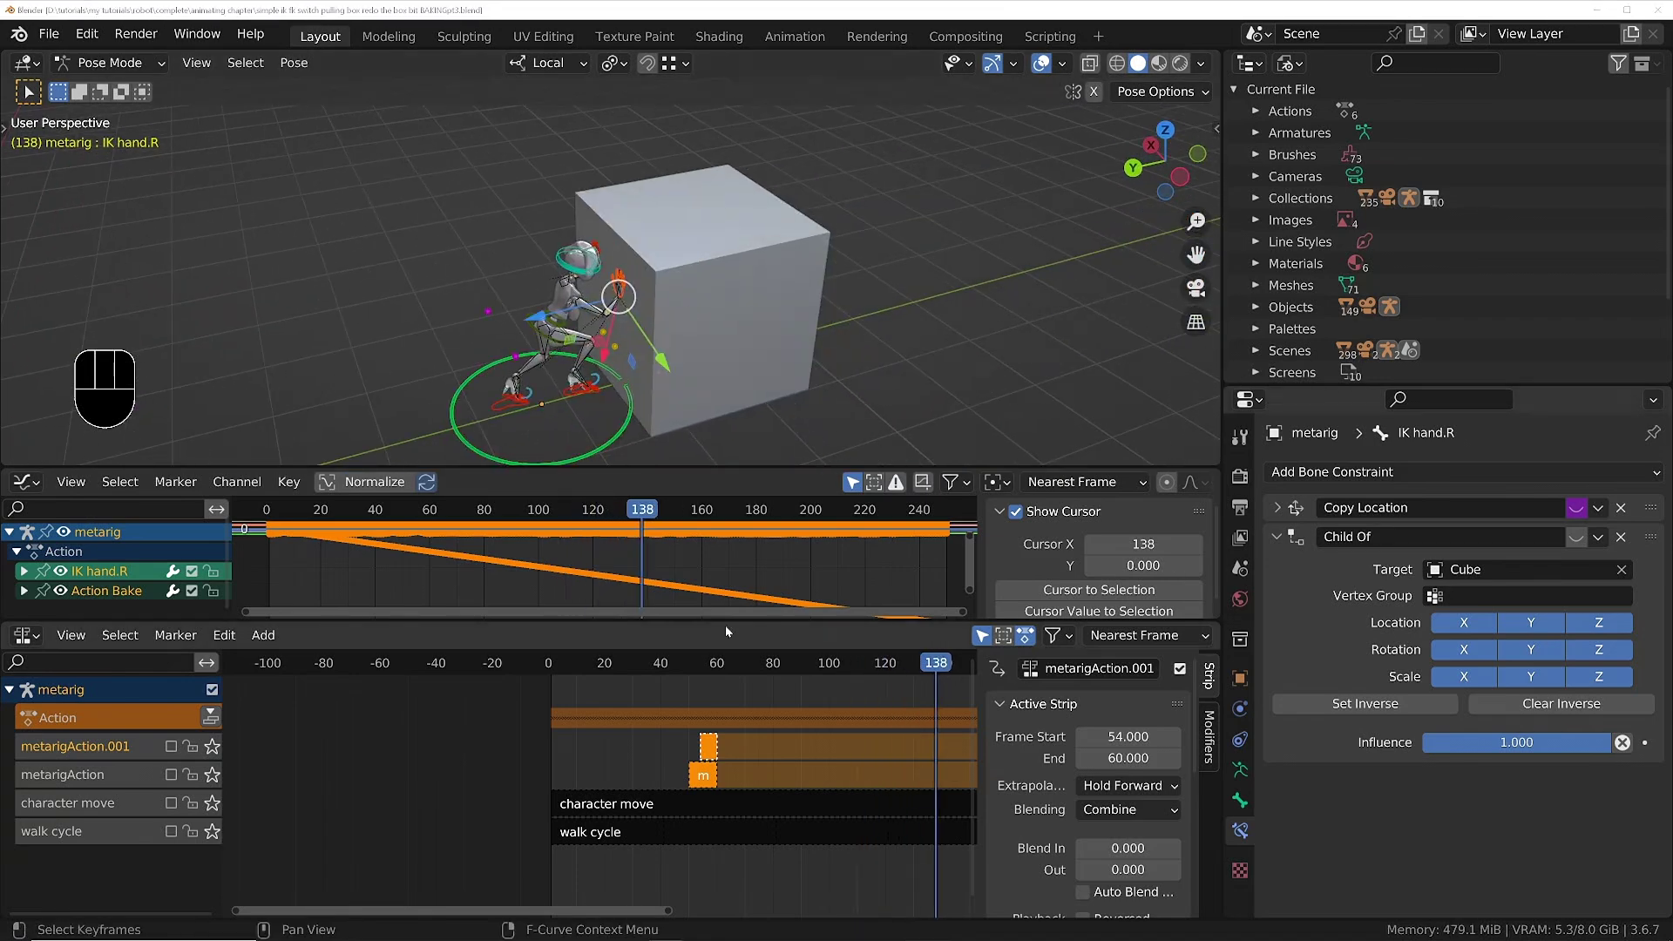
# Step: Enlarge the Graph Editor and add the IK hand.L bone to the IK hand.R selection
pyautogui.click(592, 571)
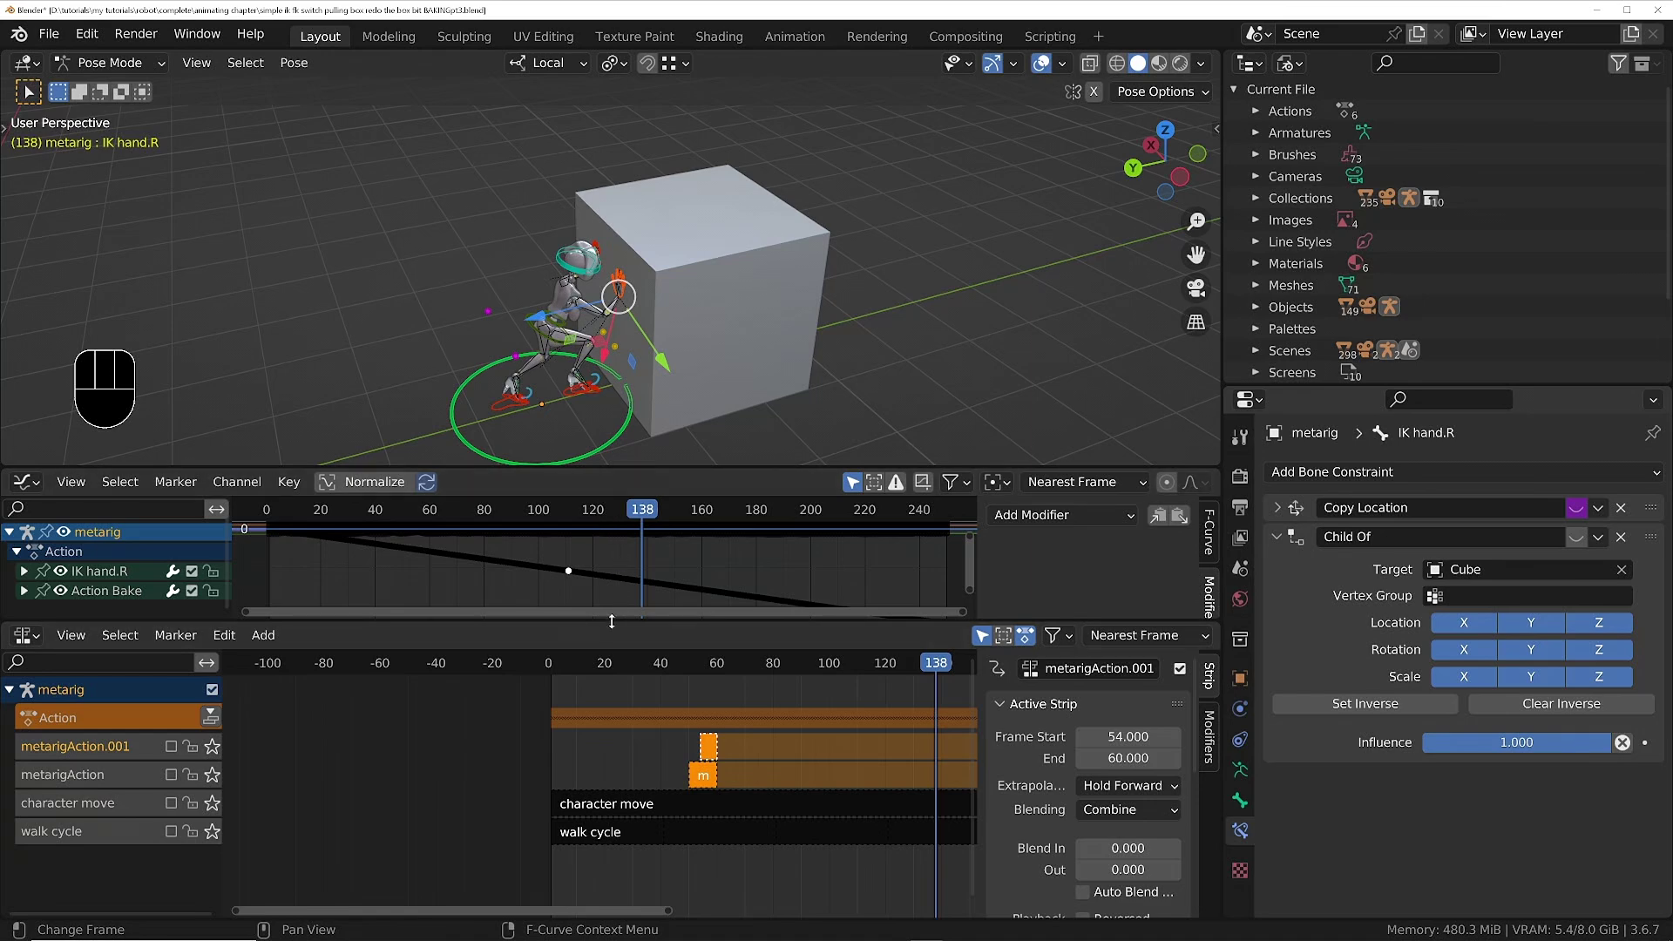
pyautogui.moveTo(610, 621); pyautogui.dragTo(609, 756)
pyautogui.moveTo(614, 305); pyautogui.dragTo(601, 261, button='middle')
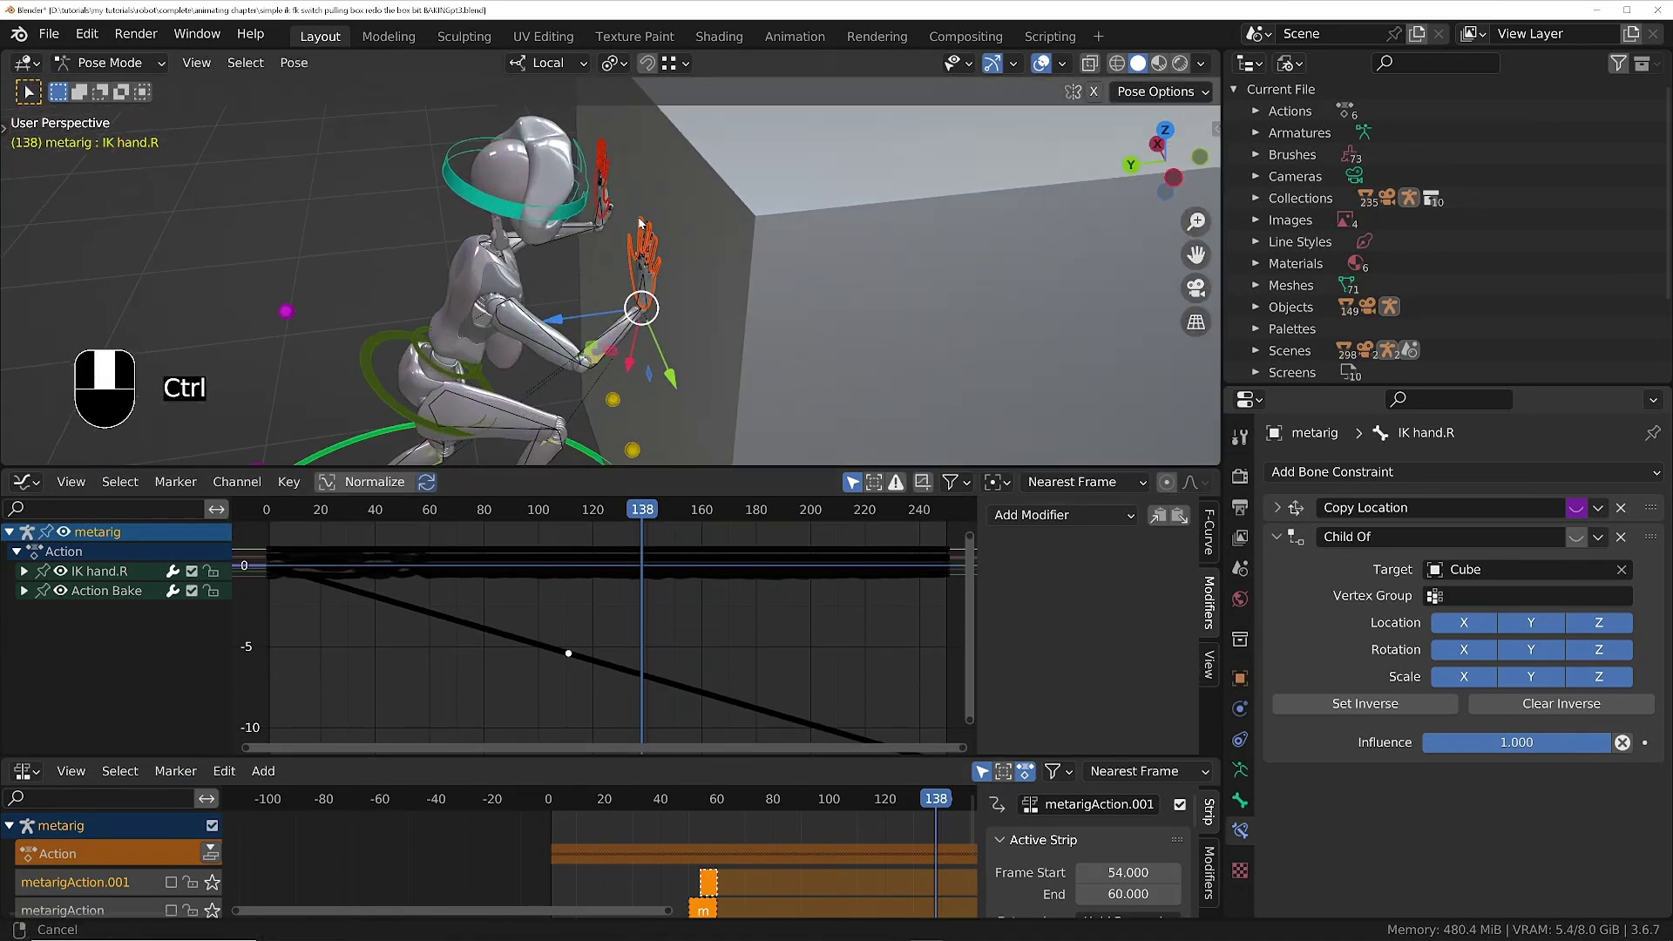
pyautogui.keyDown('shift'); pyautogui.click(605, 177); pyautogui.keyUp('shift')
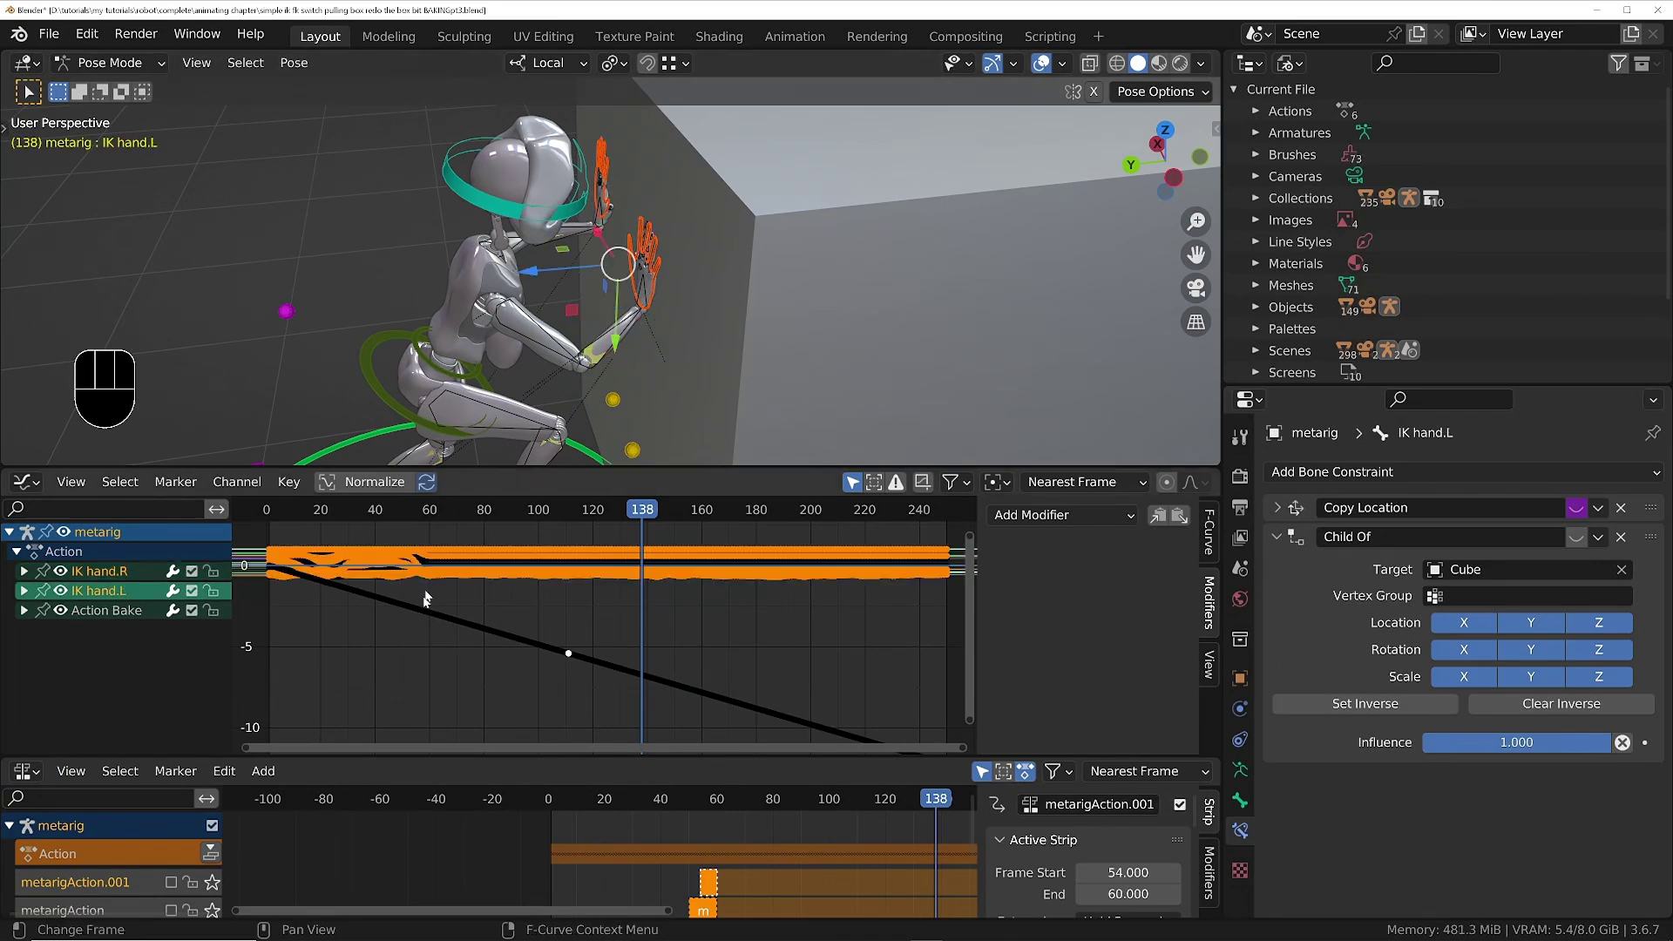
# Step: Limit the Graph Editor to the selected hand bones, deselect all keyframes and hide the Action Bake group's curves
pyautogui.click(852, 483)
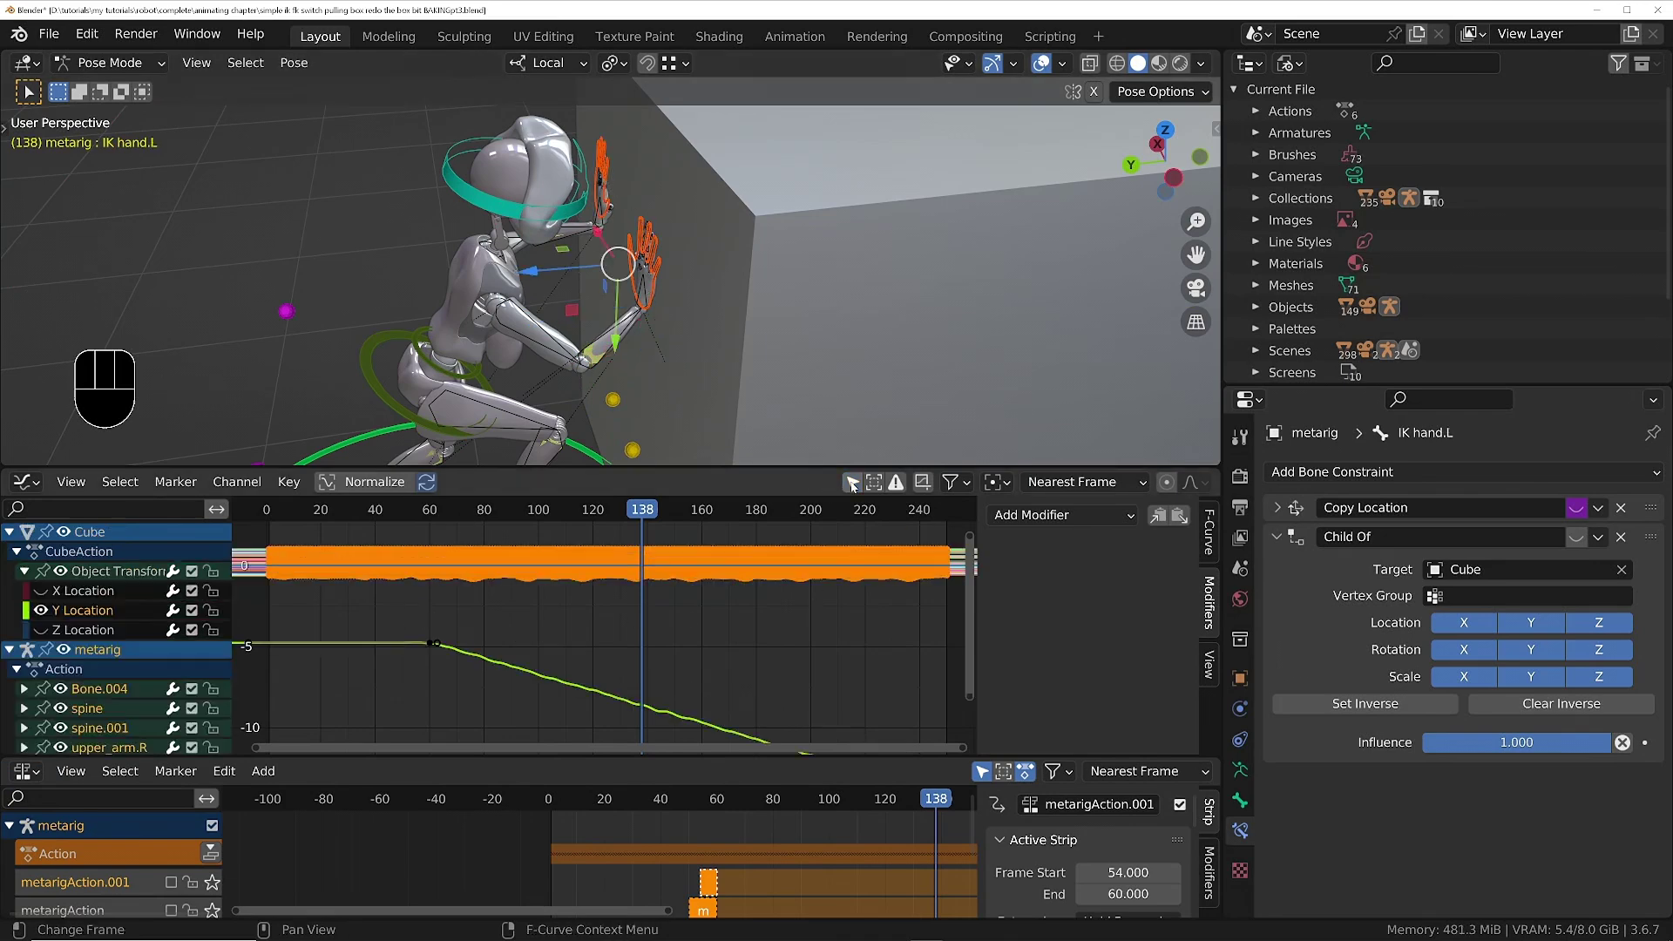
pyautogui.click(852, 484)
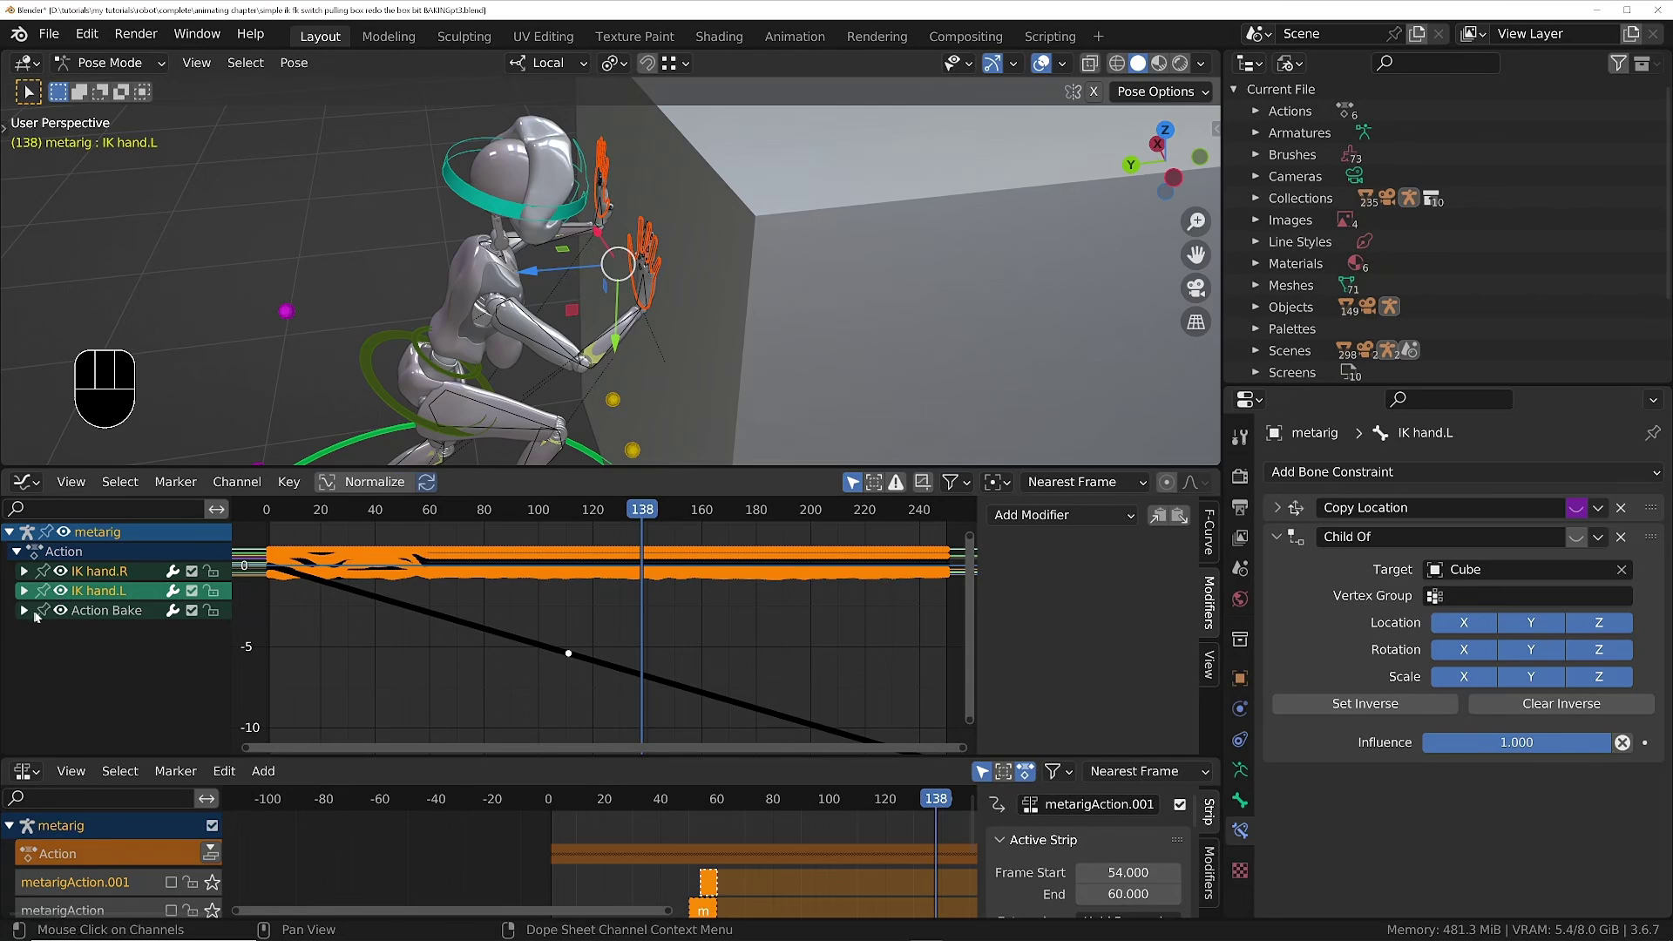
pyautogui.hotkey('alt', 'a')
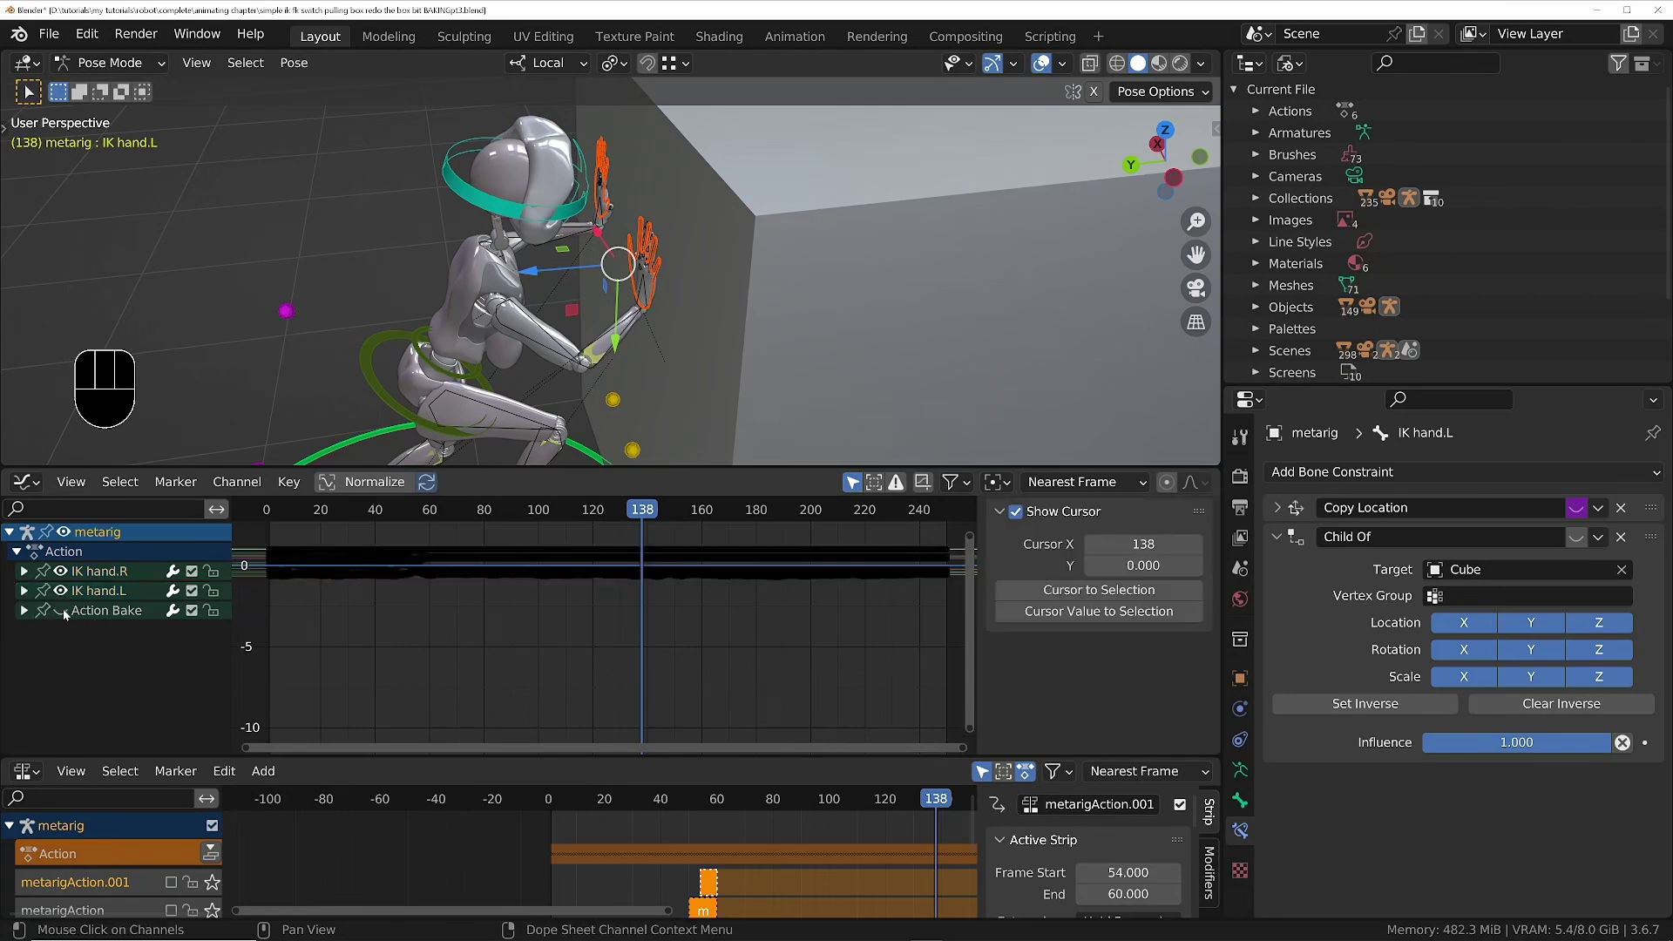
# Step: Examine the hand poses at frames 109, 60 and 50 to judge how the hands reach the box
pyautogui.moveTo(533, 676); pyautogui.dragTo(802, 668, button='middle')
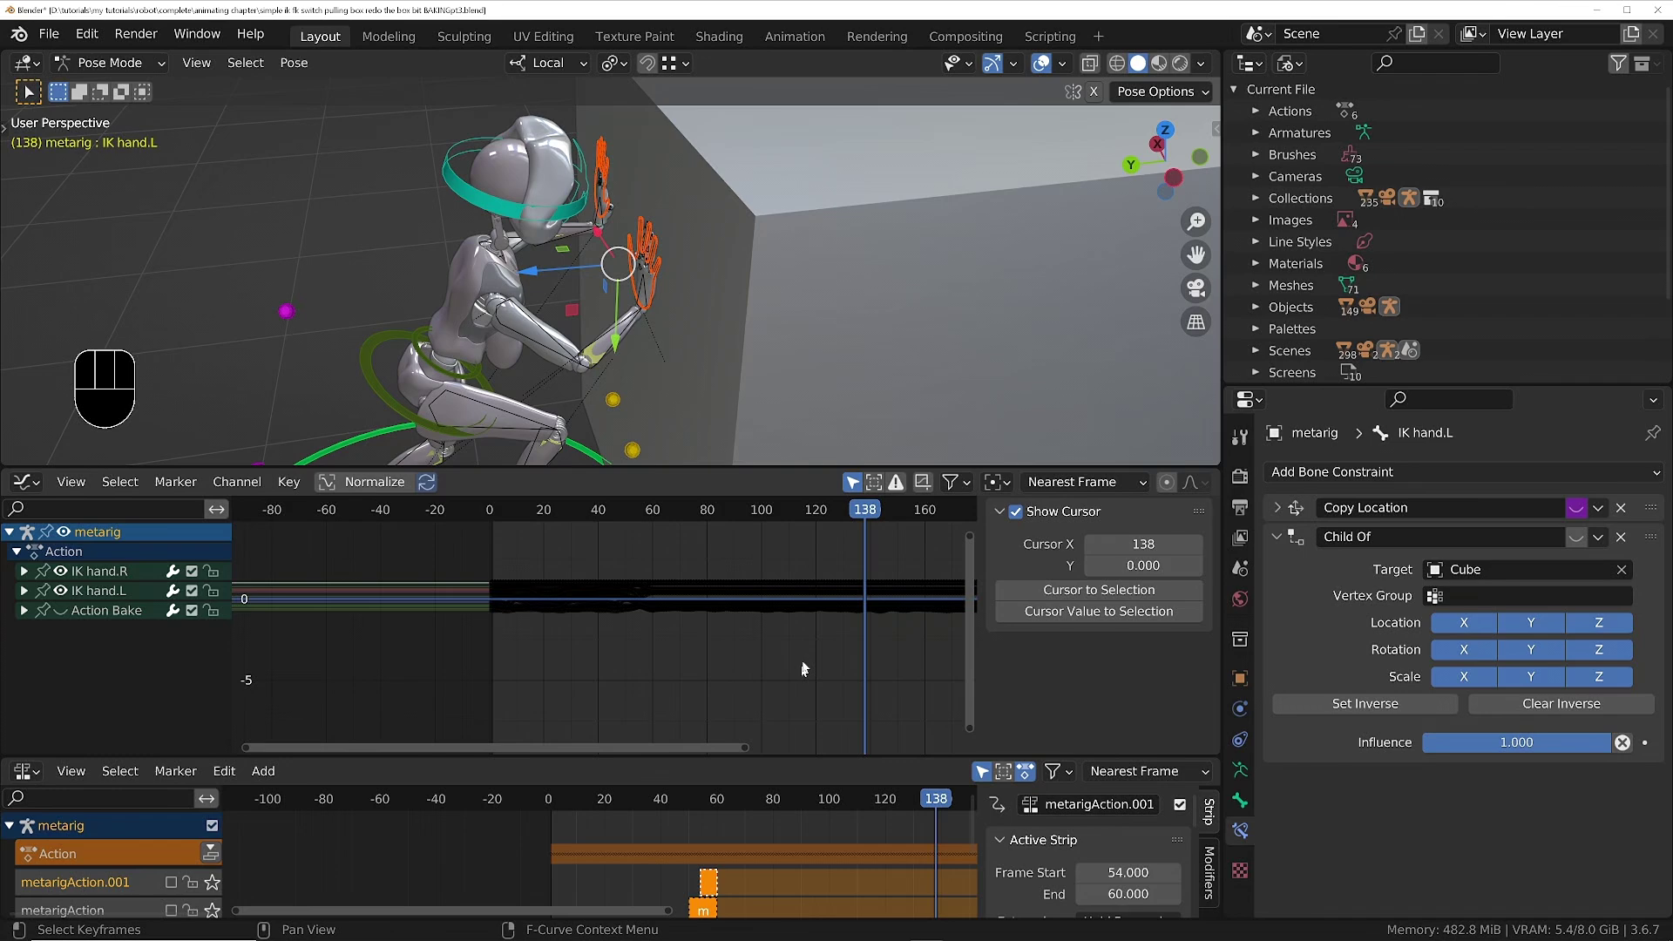
pyautogui.moveTo(854, 527); pyautogui.dragTo(786, 514)
pyautogui.scroll(-3, 549, 358)
pyautogui.scroll(3, 549, 359)
pyautogui.scroll(-3, 549, 359)
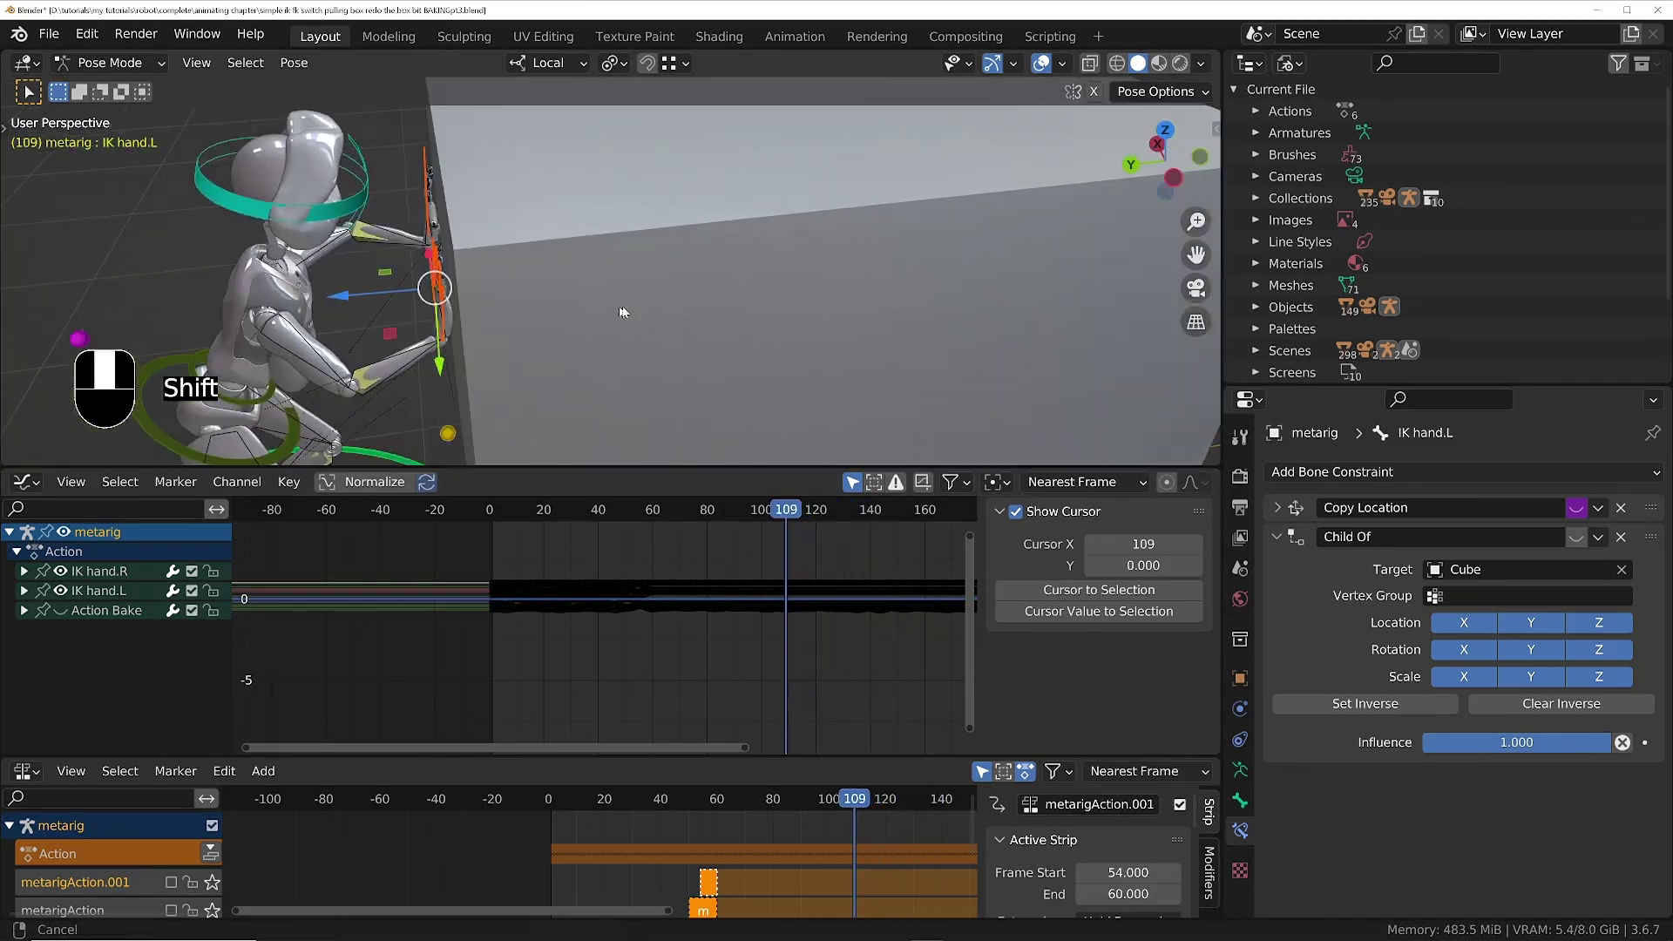
pyautogui.keyDown('shift'); pyautogui.moveTo(523, 348); pyautogui.dragTo(740, 335, button='middle'); pyautogui.keyUp('shift')
pyautogui.moveTo(785, 512); pyautogui.dragTo(653, 519)
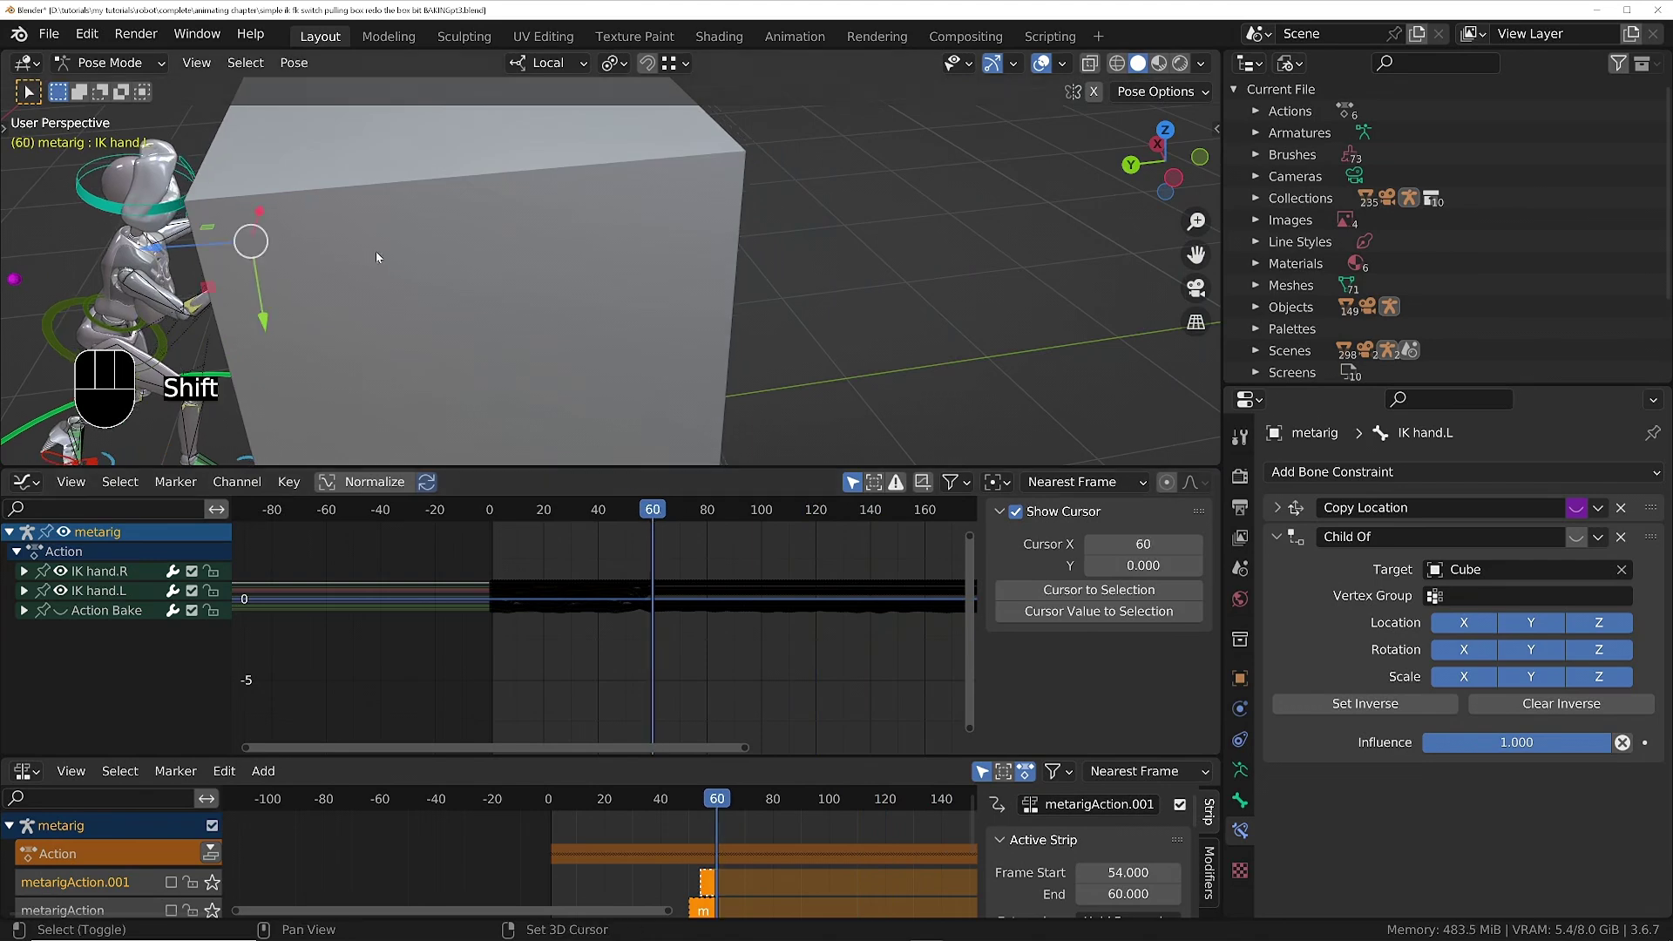
pyautogui.keyDown('shift'); pyautogui.moveTo(373, 254); pyautogui.dragTo(796, 253, button='middle'); pyautogui.keyUp('shift')
pyautogui.press('Left')
pyautogui.press('Left')
pyautogui.press('Right')
pyautogui.press('Right')
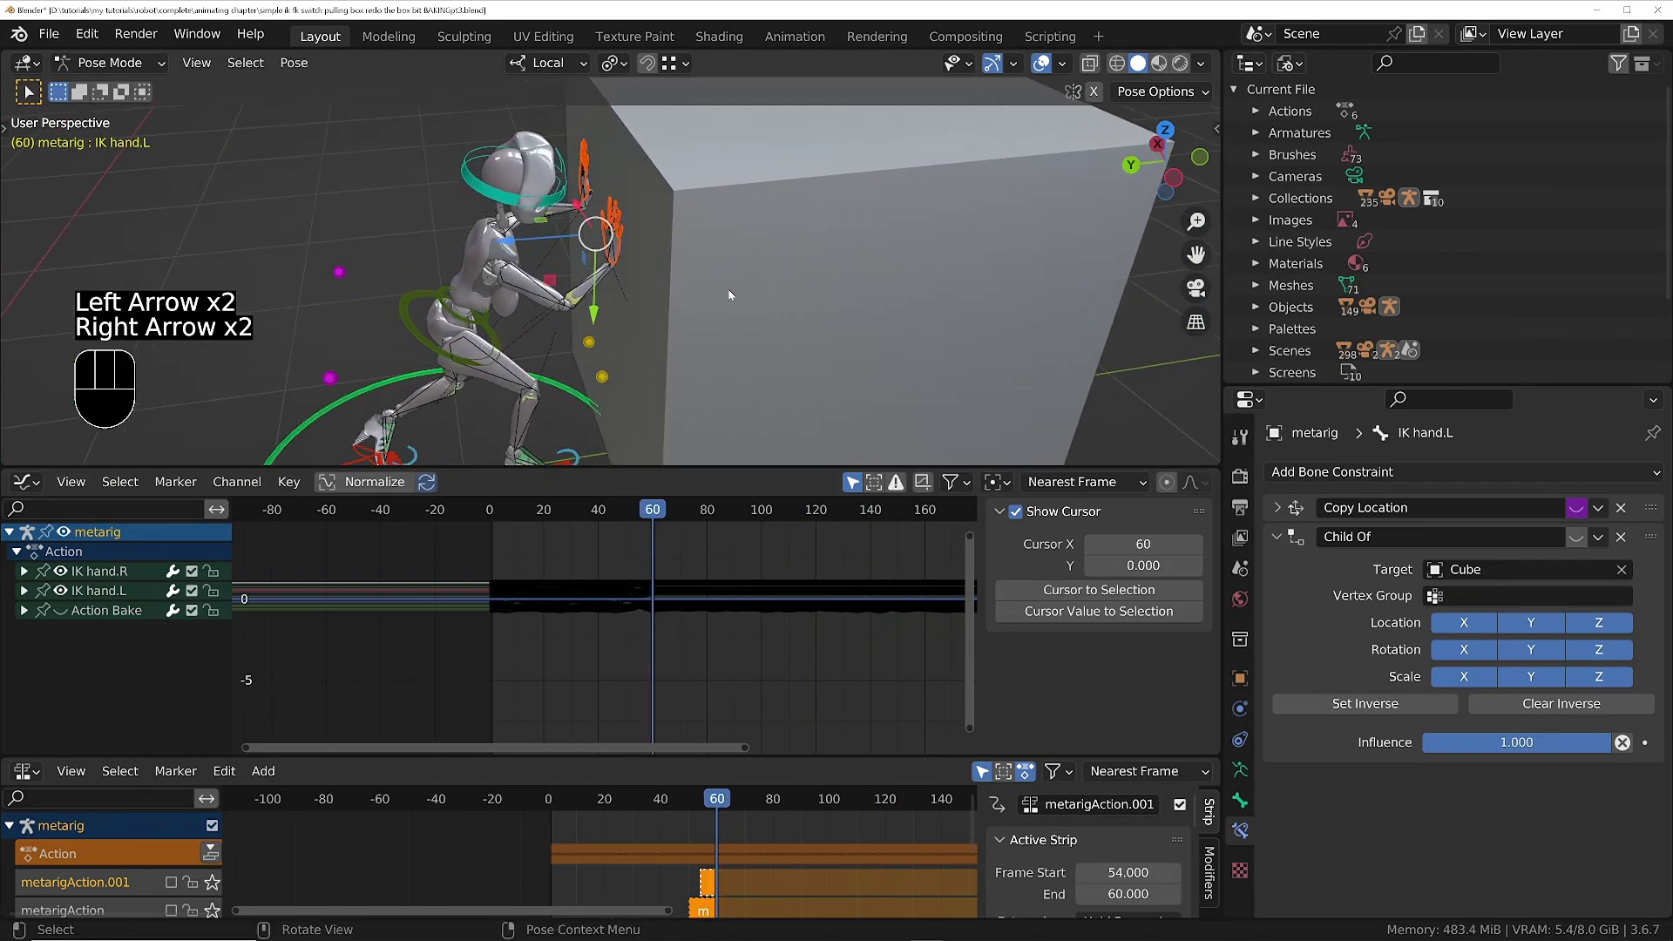
pyautogui.keyDown('ctrl'); pyautogui.moveTo(488, 601); pyautogui.dragTo(689, 597, button='middle'); pyautogui.keyUp('ctrl')
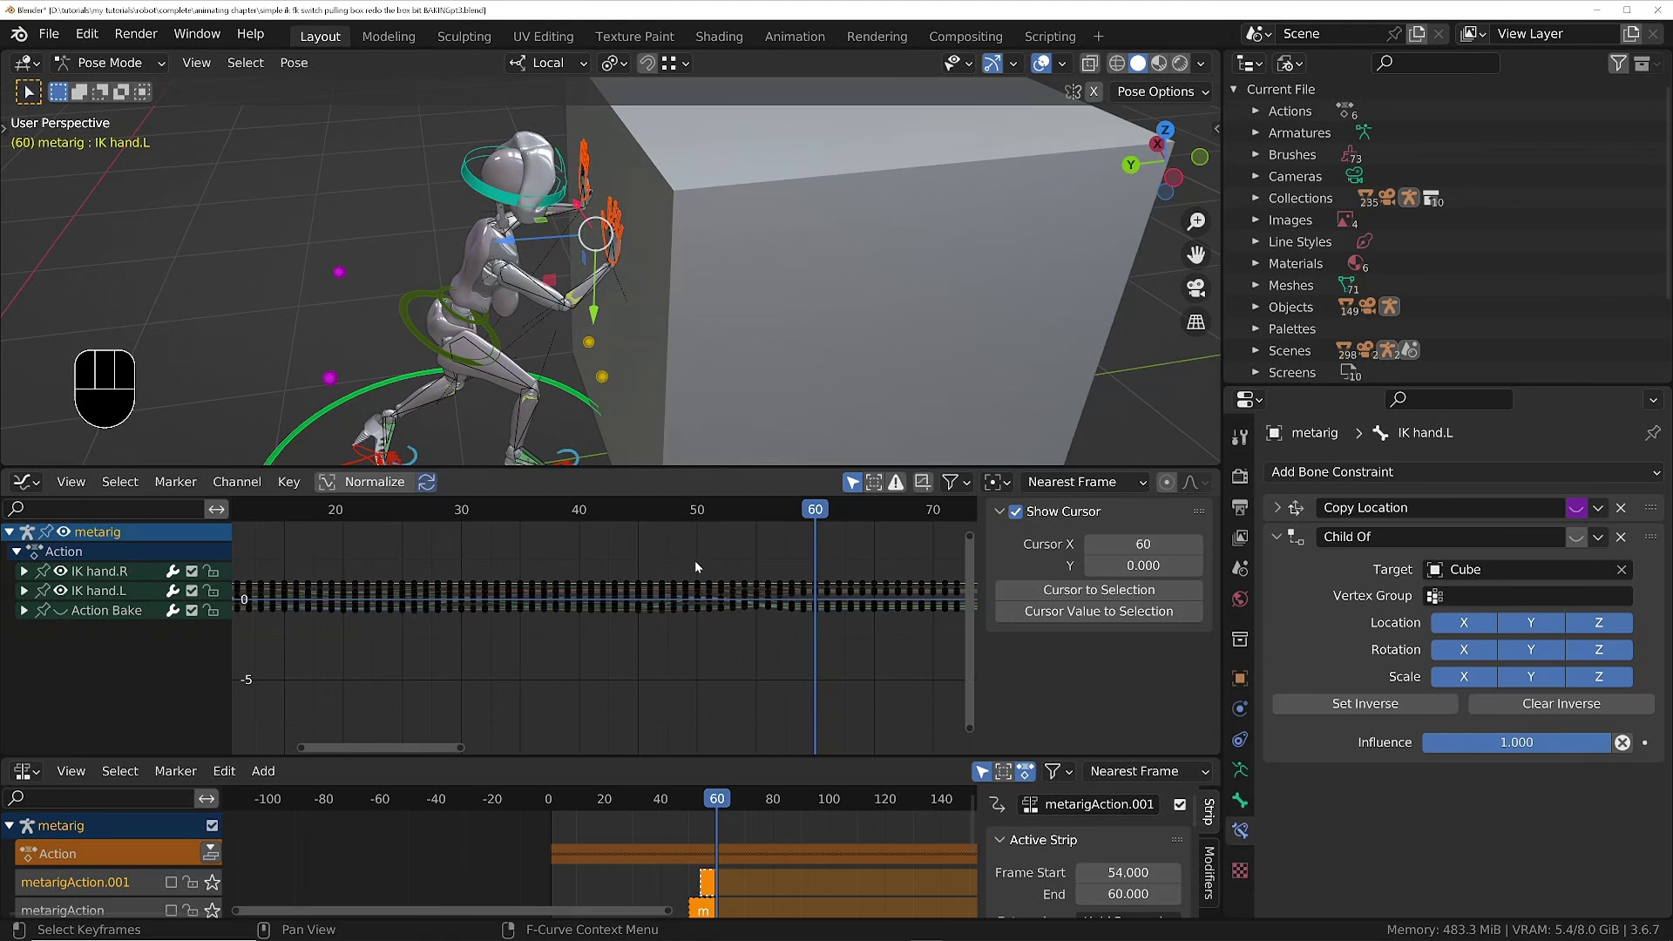
pyautogui.moveTo(695, 514); pyautogui.dragTo(698, 514)
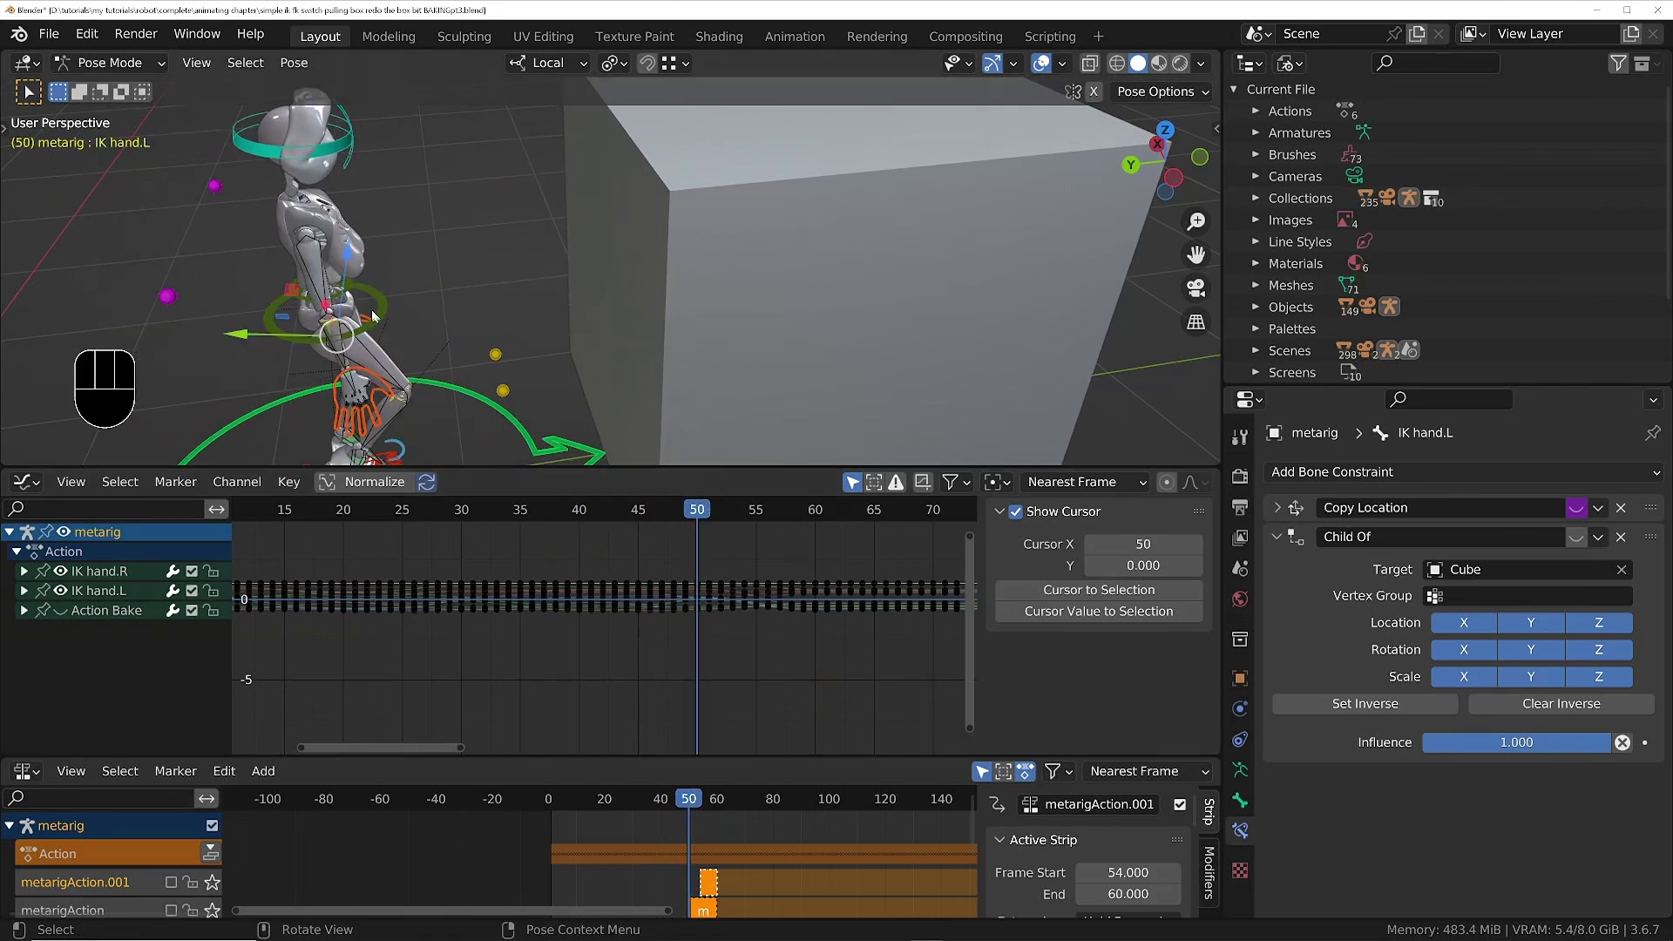
pyautogui.keyDown('shift'); pyautogui.moveTo(357, 270); pyautogui.dragTo(501, 261, button='middle'); pyautogui.keyUp('shift')
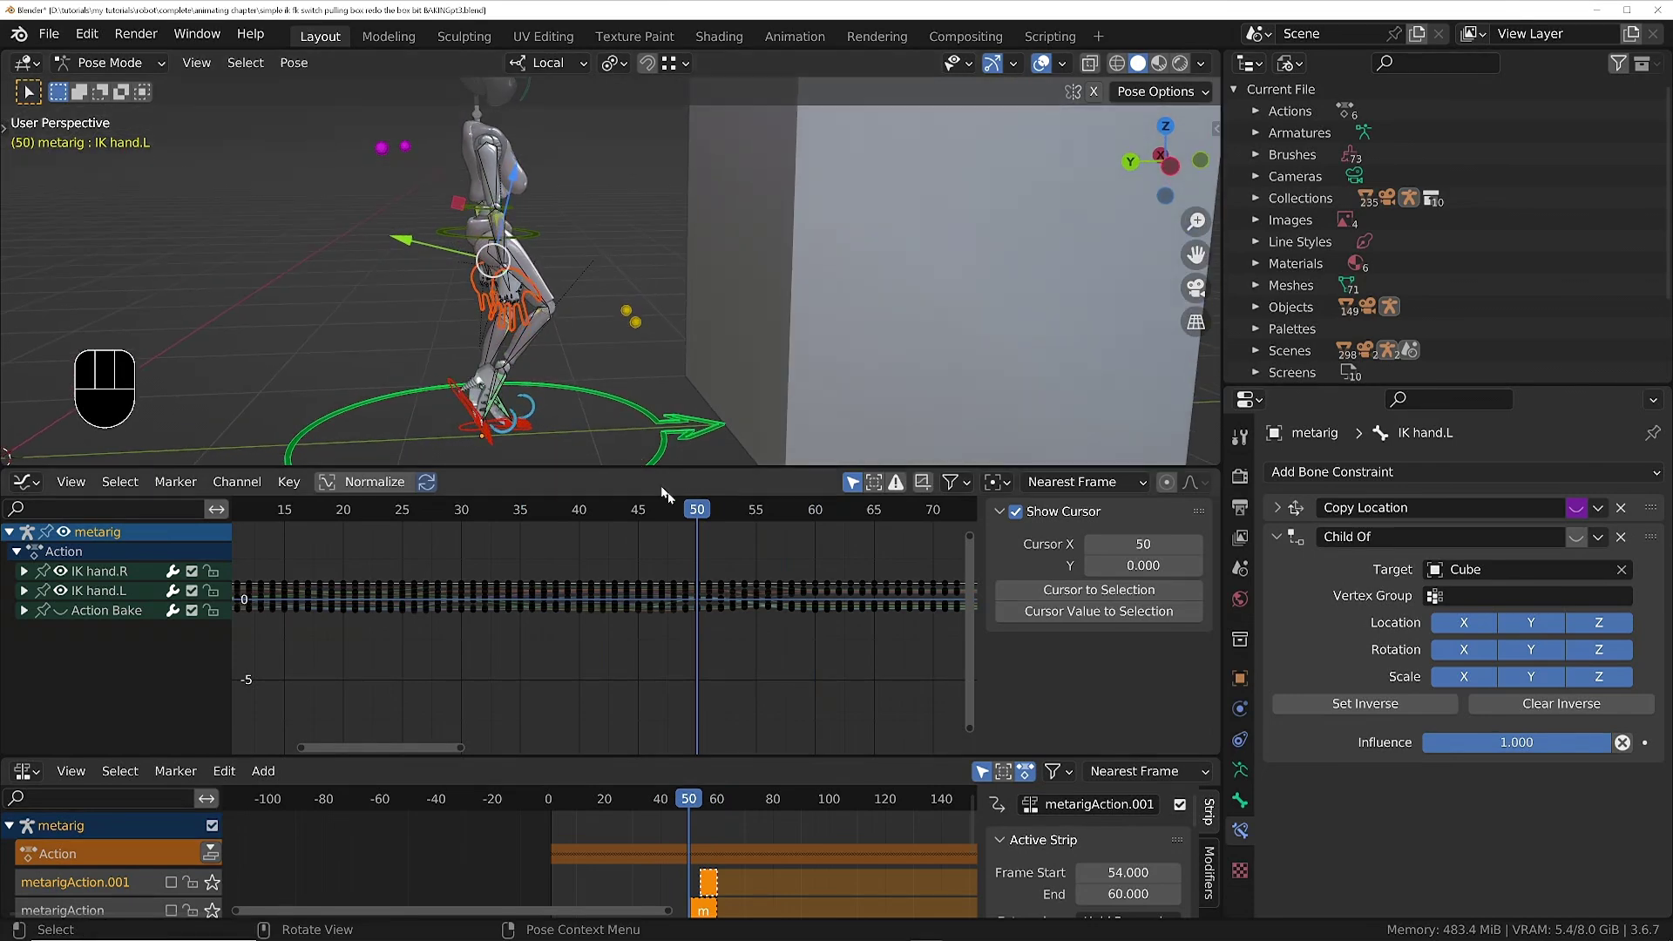
# Step: Delete the keyframes of both IK hand bones between frames 30 and 50
pyautogui.moveTo(692, 516); pyautogui.dragTo(690, 645)
pyautogui.press('x')
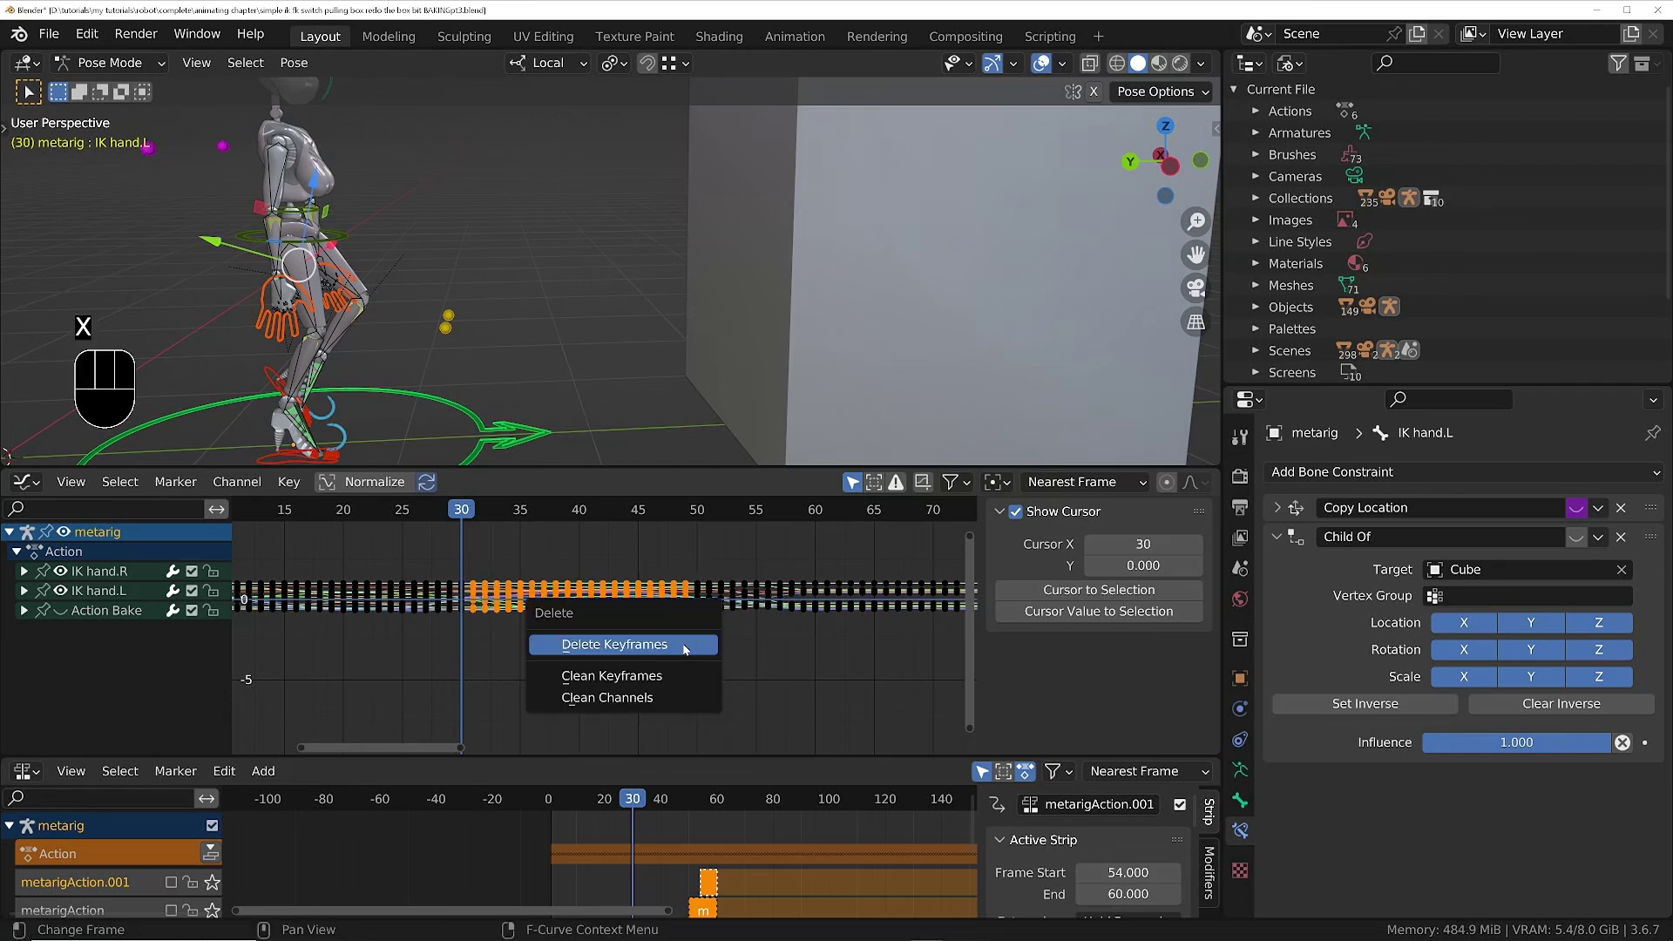
pyautogui.click(683, 643)
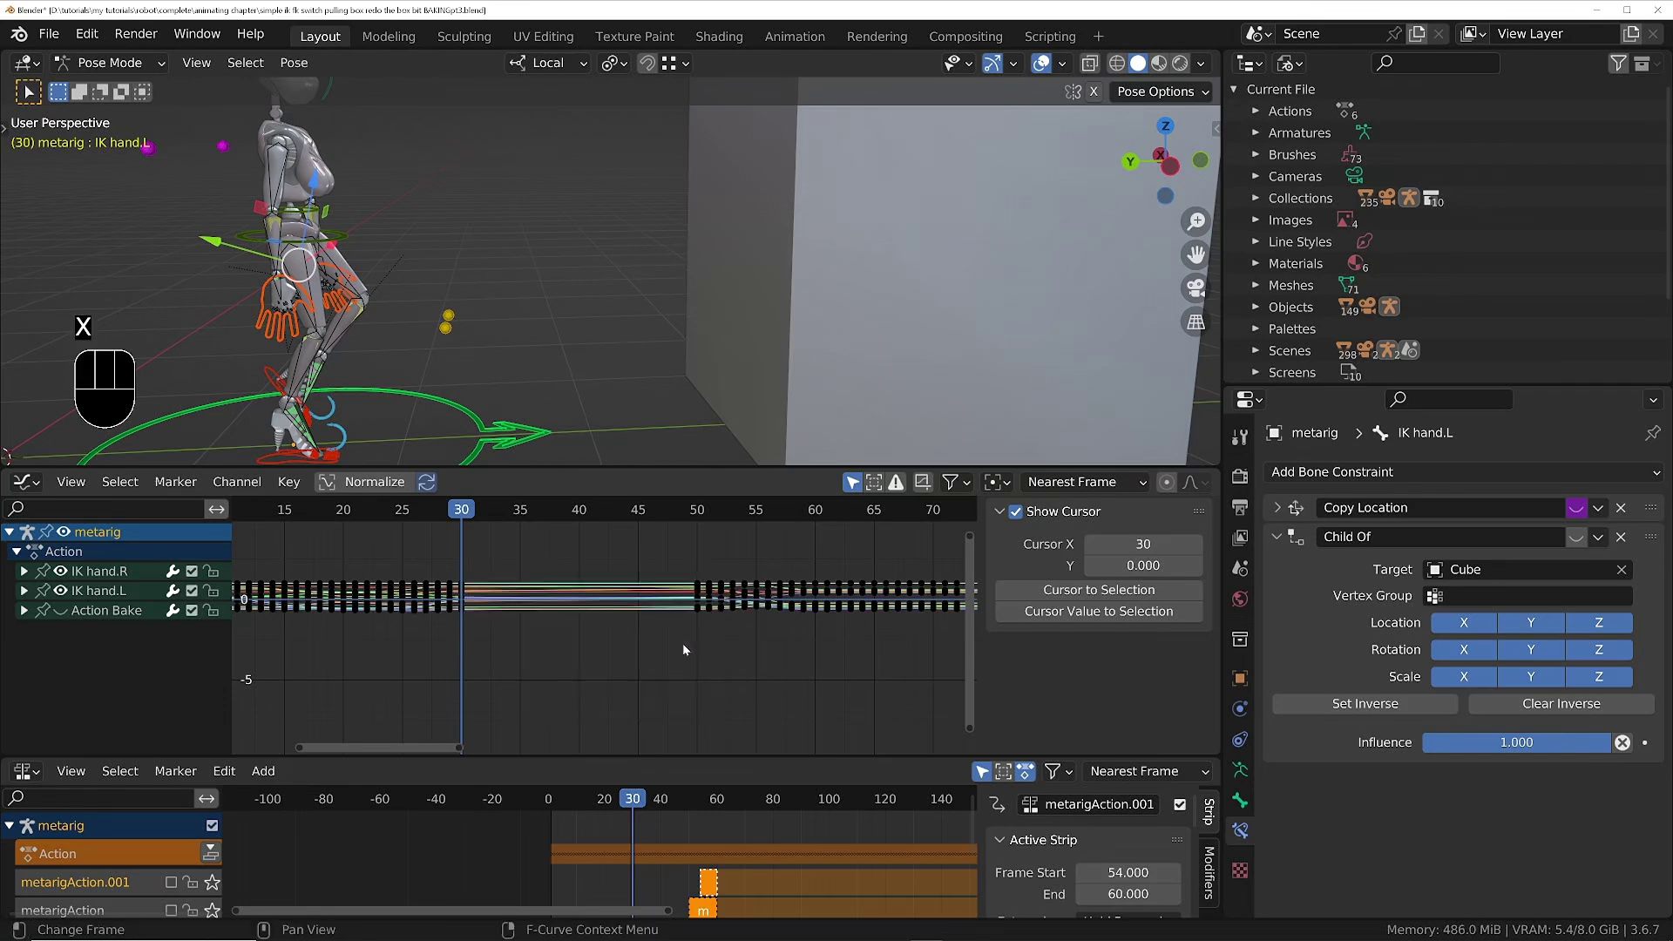
# Step: Stretch the hand keyframes from frames 50–60 by about 2.8 along X, using the 2D Cursor at frame 60 as pivot, and play the result
pyautogui.click(815, 517)
pyautogui.click(1012, 480)
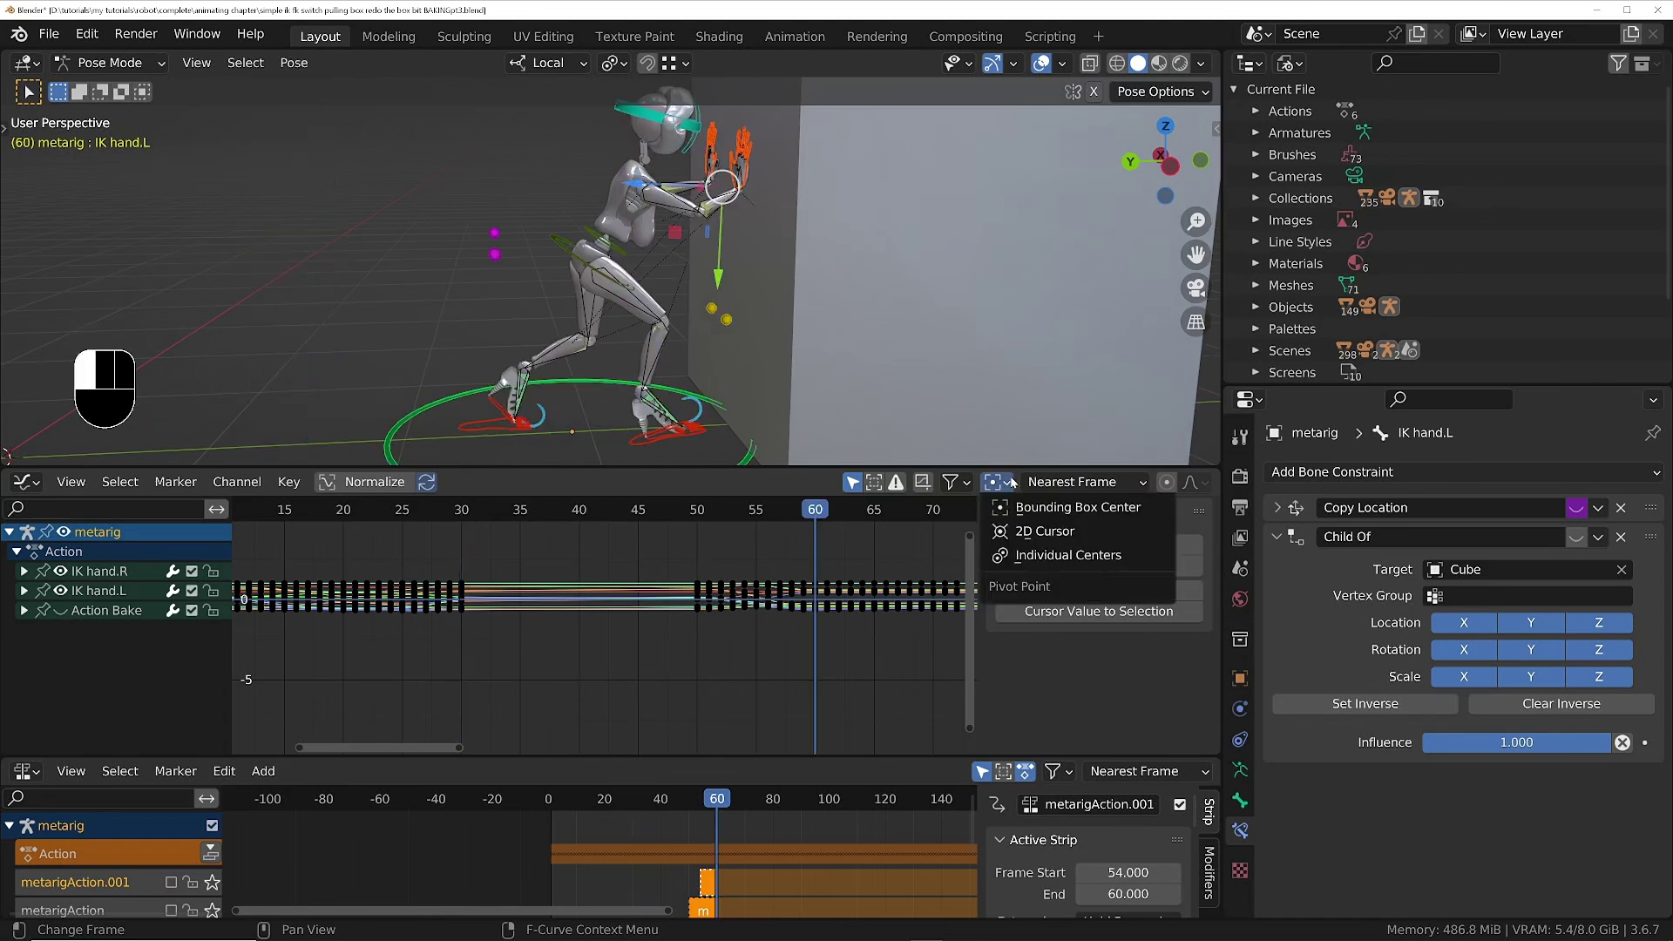
pyautogui.click(1031, 530)
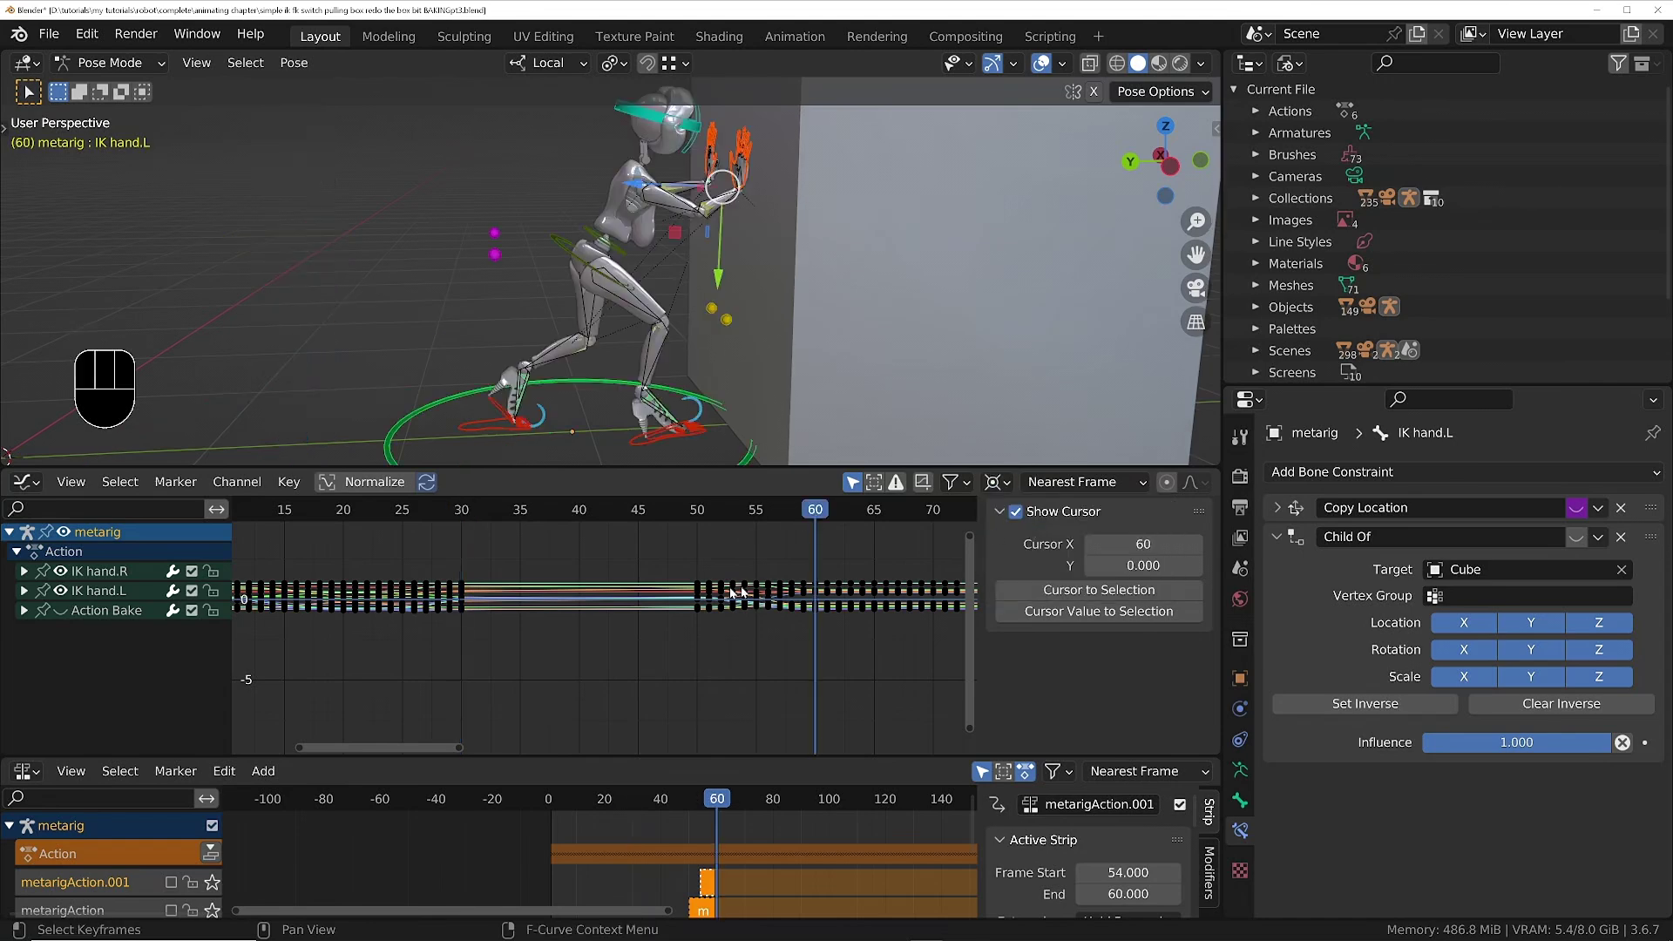
pyautogui.moveTo(636, 550); pyautogui.dragTo(813, 642)
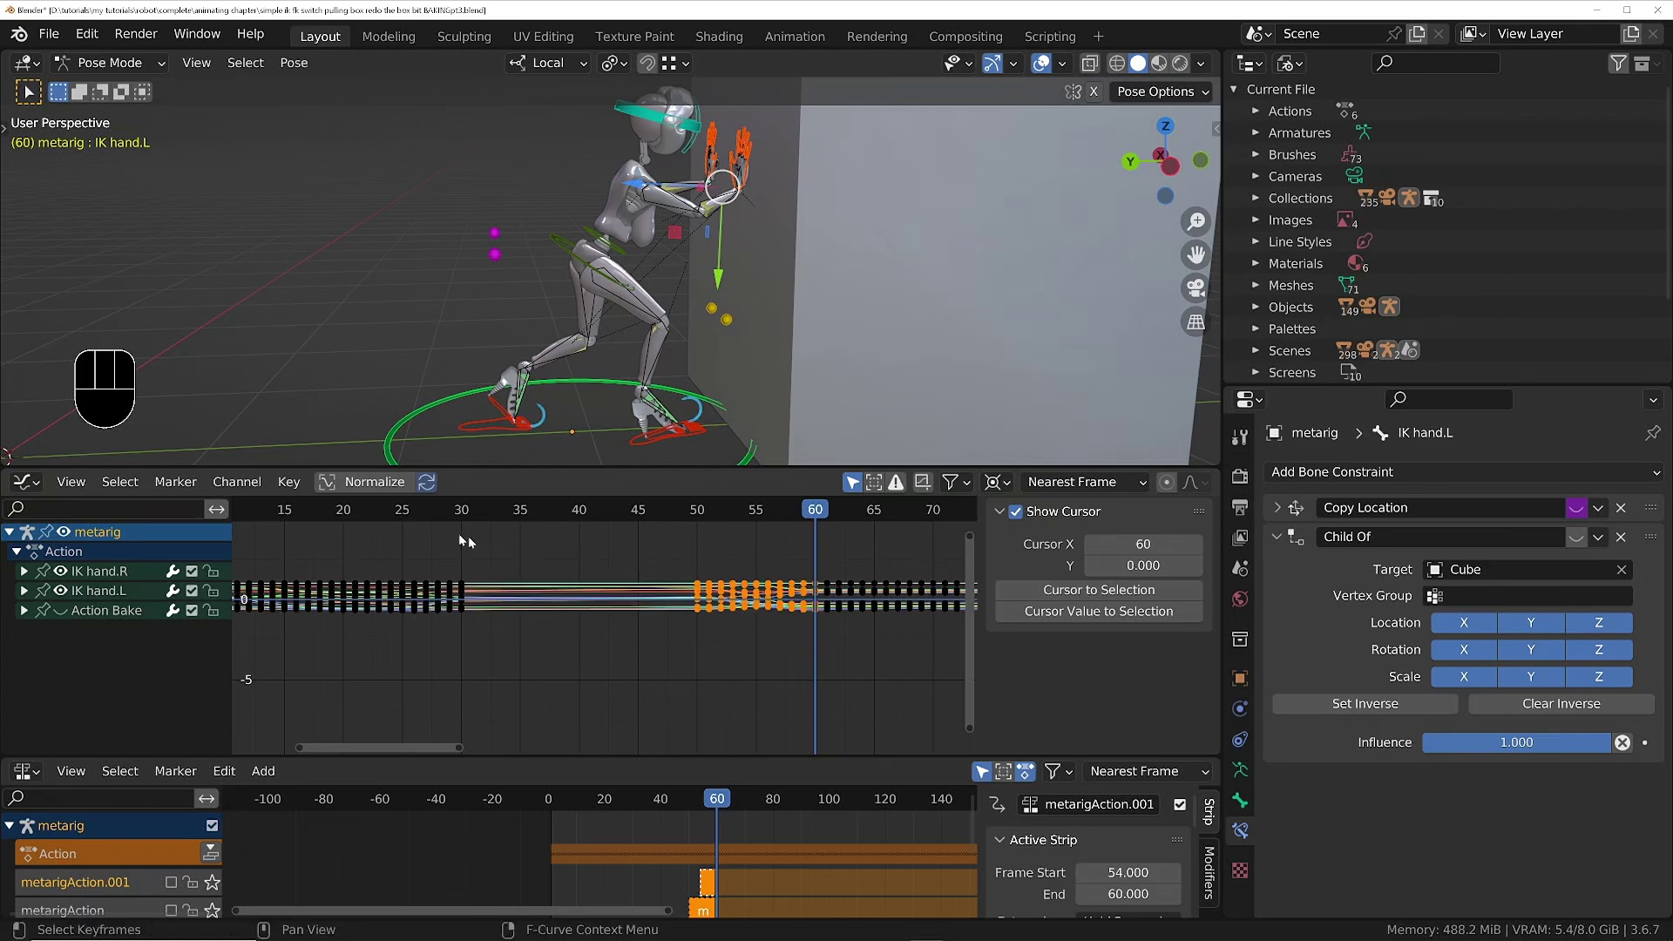
pyautogui.press('s')
pyautogui.press('x')
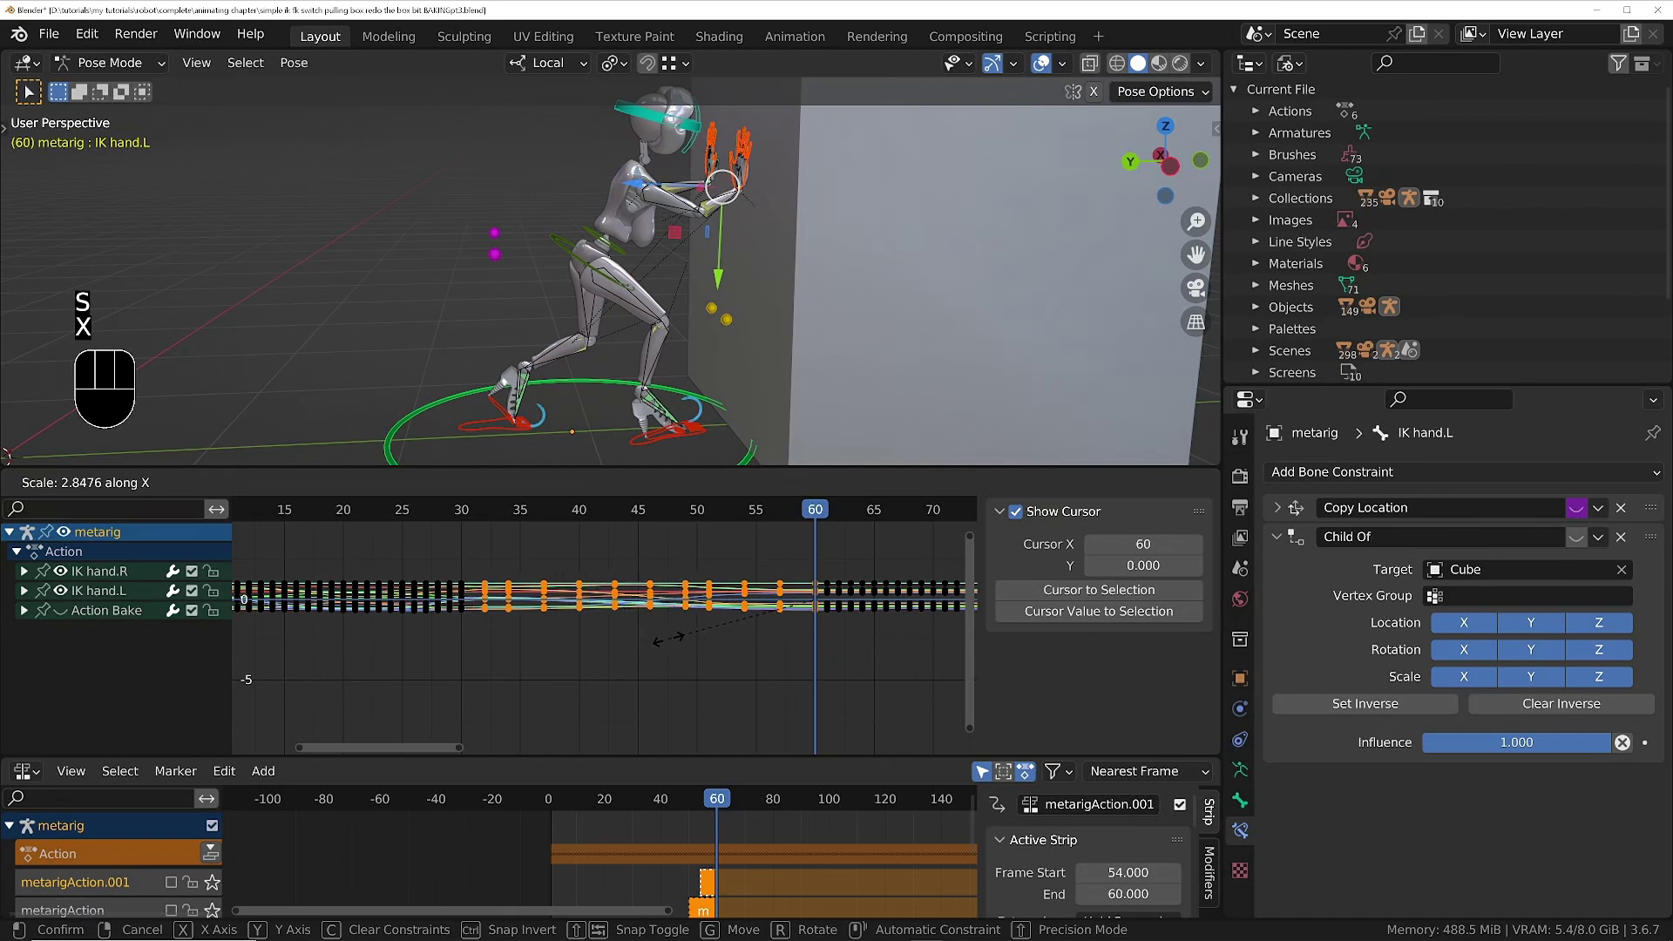
pyautogui.click(669, 645)
pyautogui.press('space')
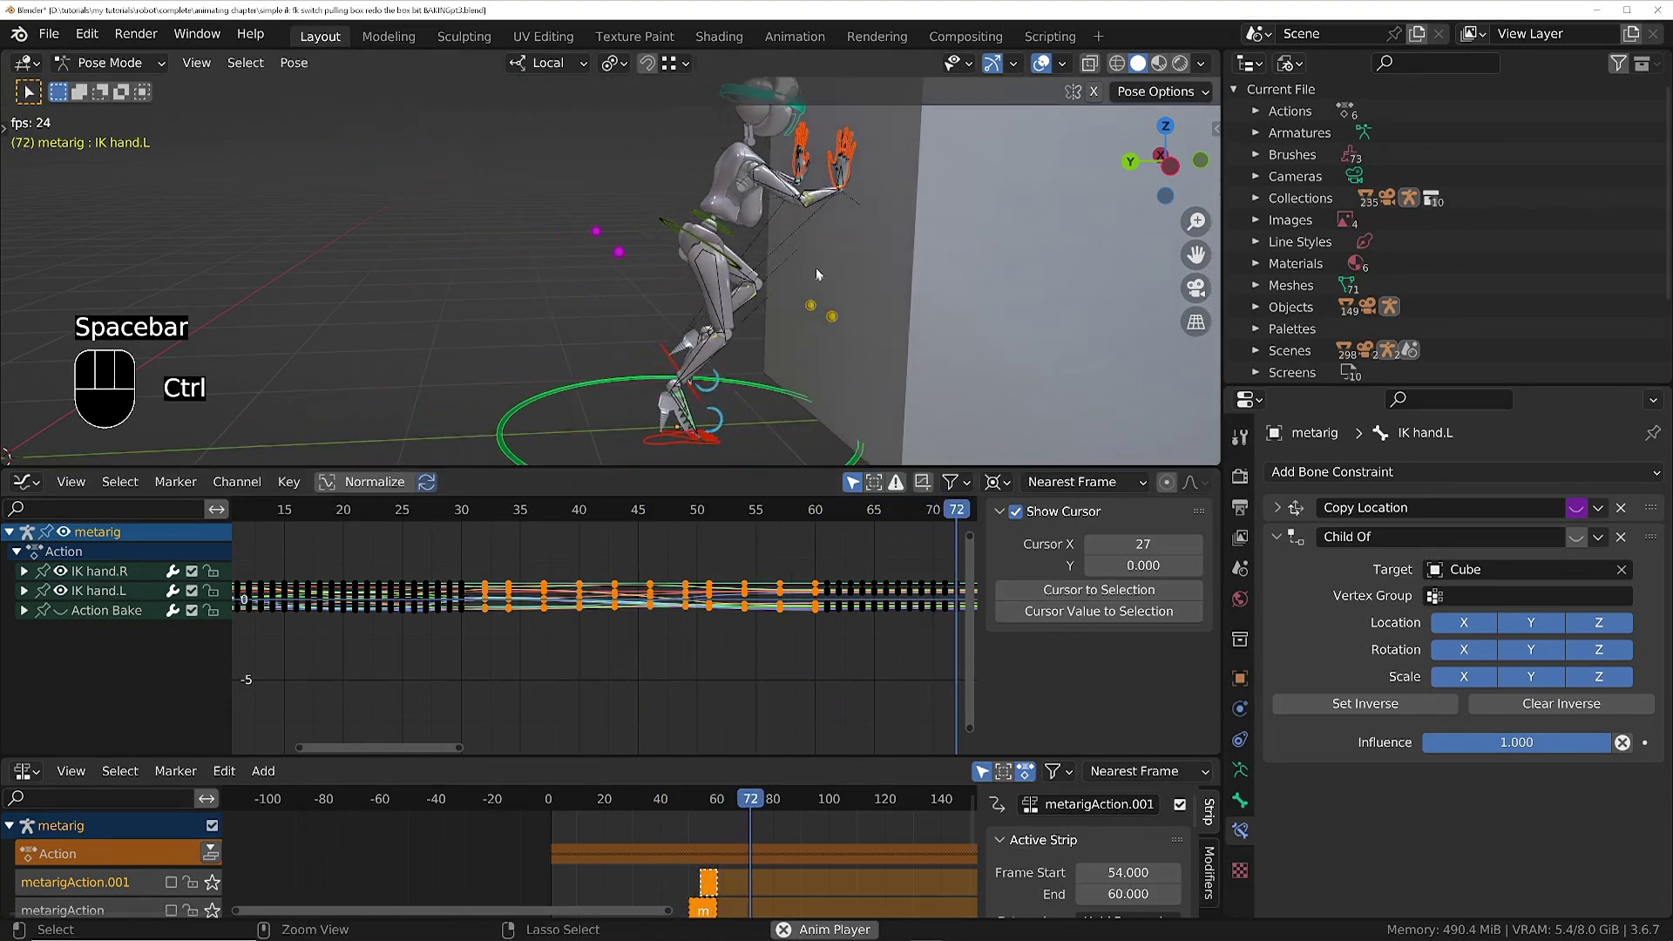
# Step: Enlarge the Nonlinear Animation editor and push the edited Action down onto its own NLA track
pyautogui.keyDown('ctrl'); pyautogui.moveTo(815, 268); pyautogui.dragTo(714, 299, button='middle'); pyautogui.keyUp('ctrl')
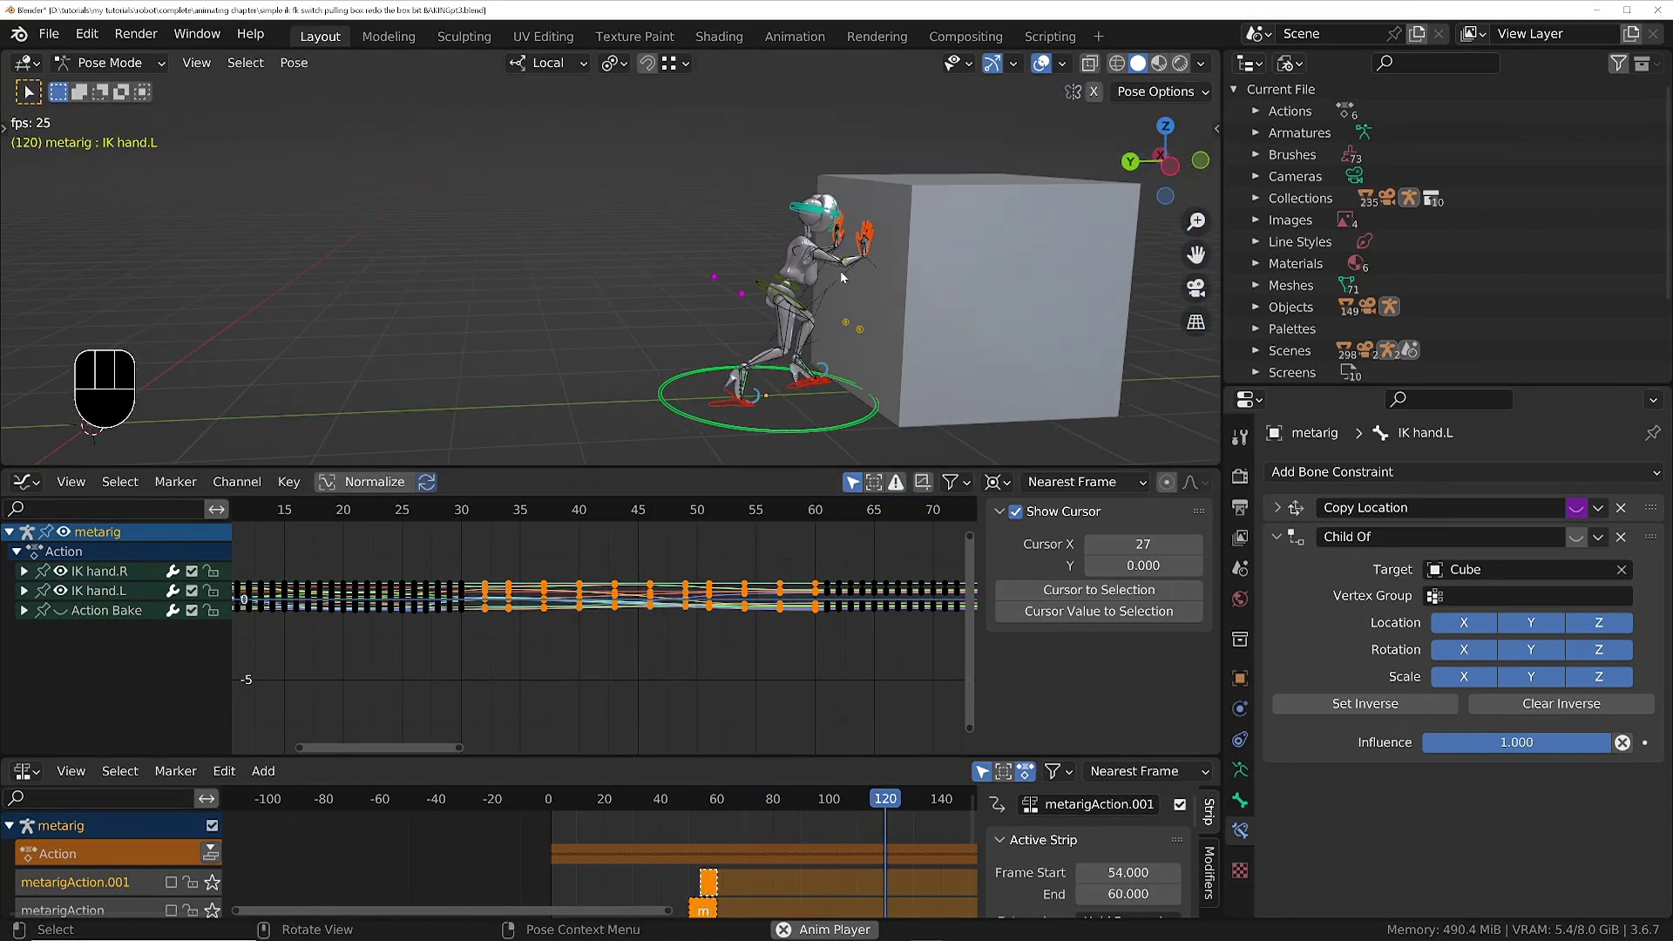
pyautogui.scroll(-6, 668, 633)
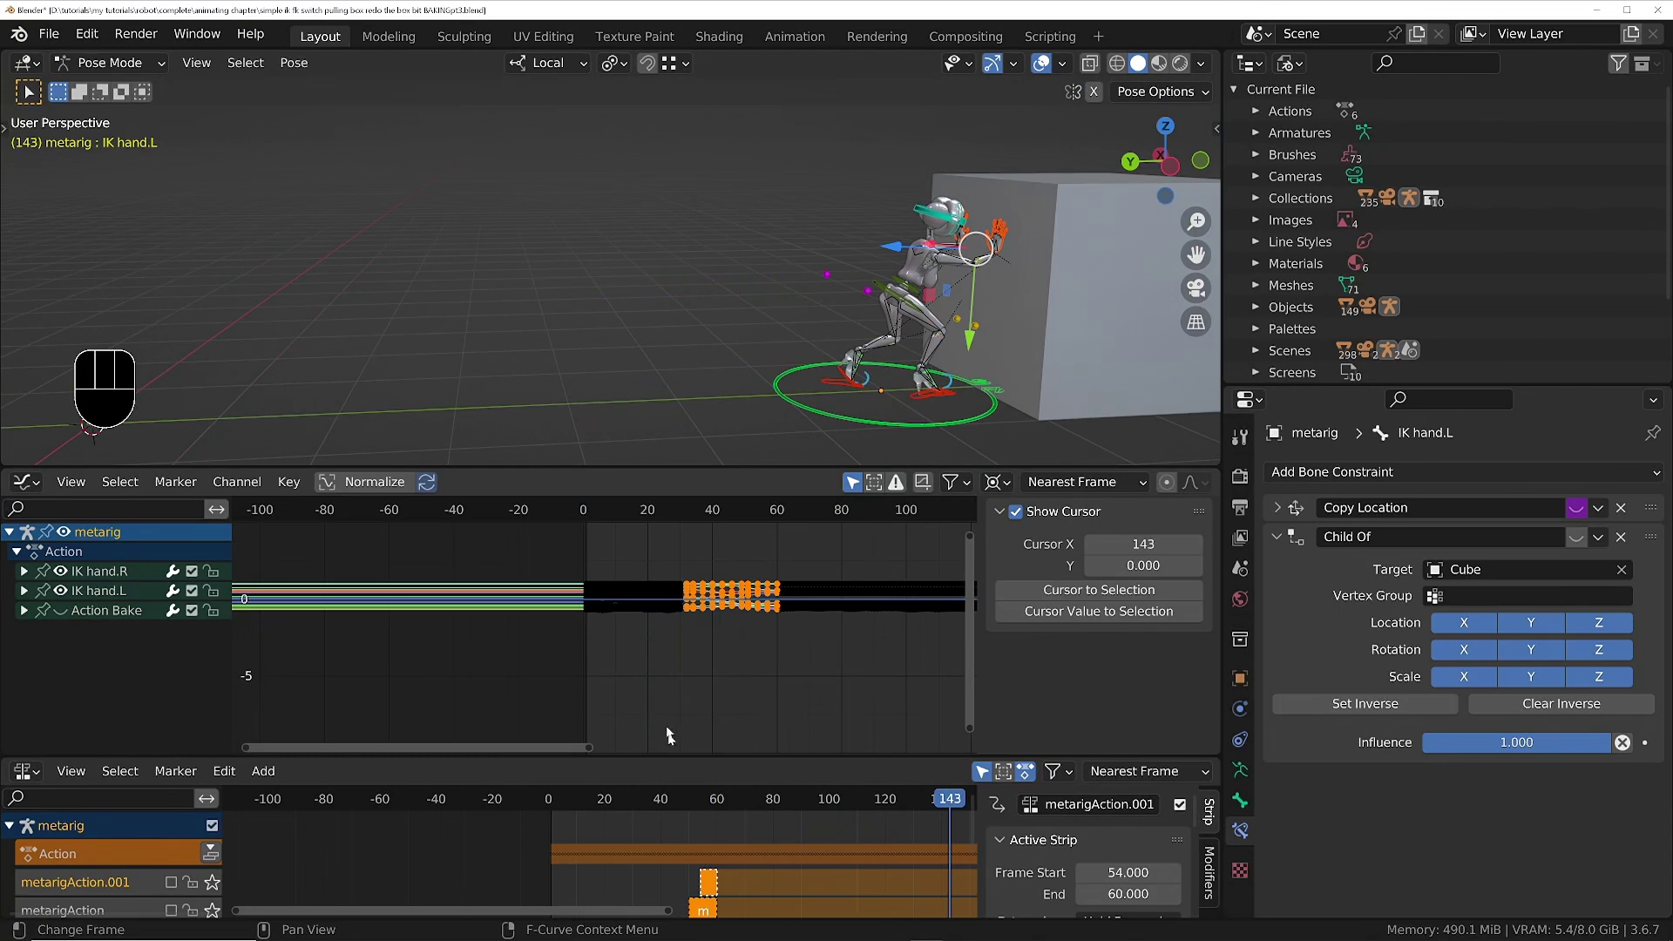
pyautogui.moveTo(682, 753); pyautogui.dragTo(682, 614)
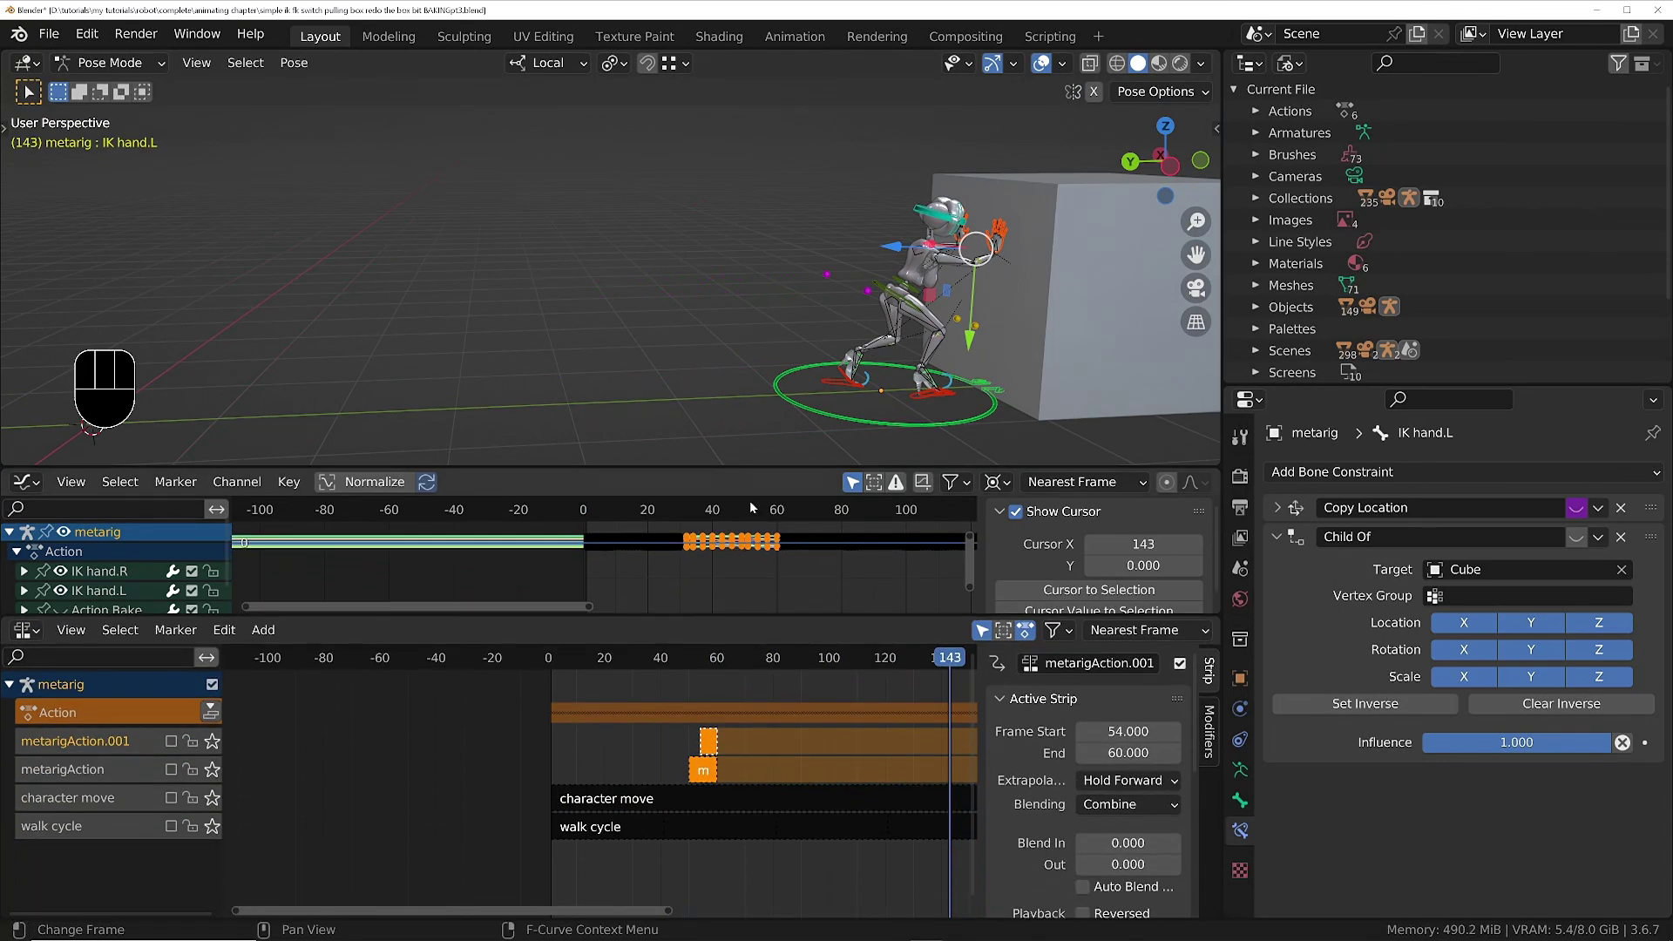
pyautogui.click(212, 710)
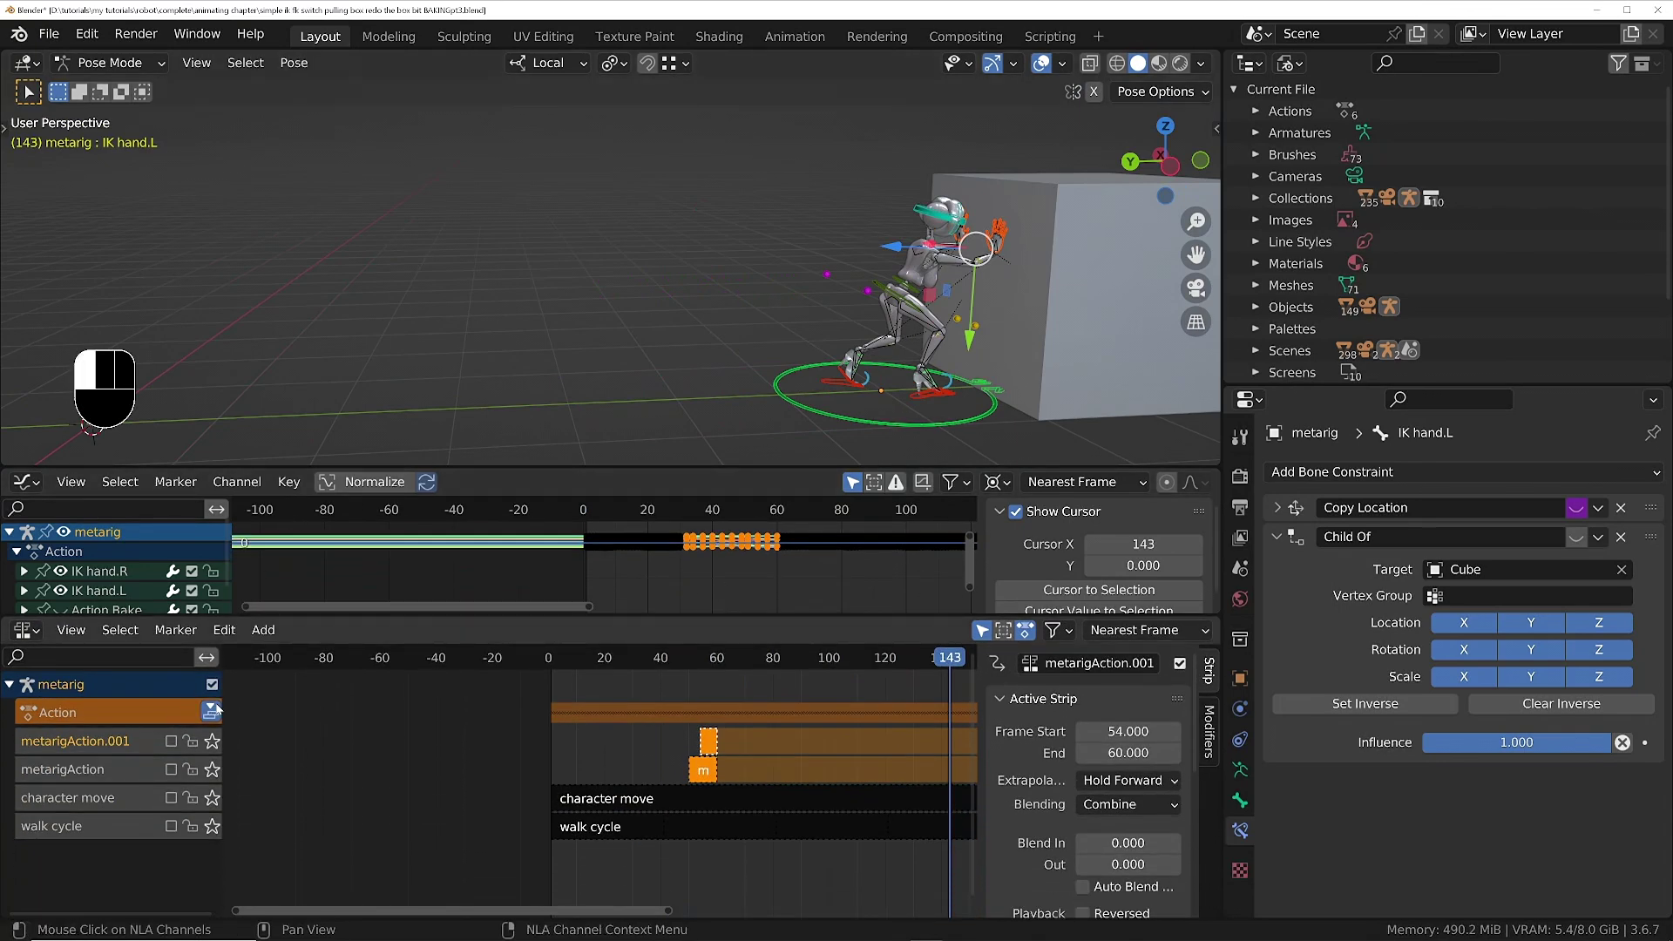
# Step: Mute the Action track, enable the metarigAction.001, metarigAction, character move and walk cycle tracks, and play the animation from the first frame
pyautogui.moveTo(171, 769); pyautogui.dragTo(171, 854)
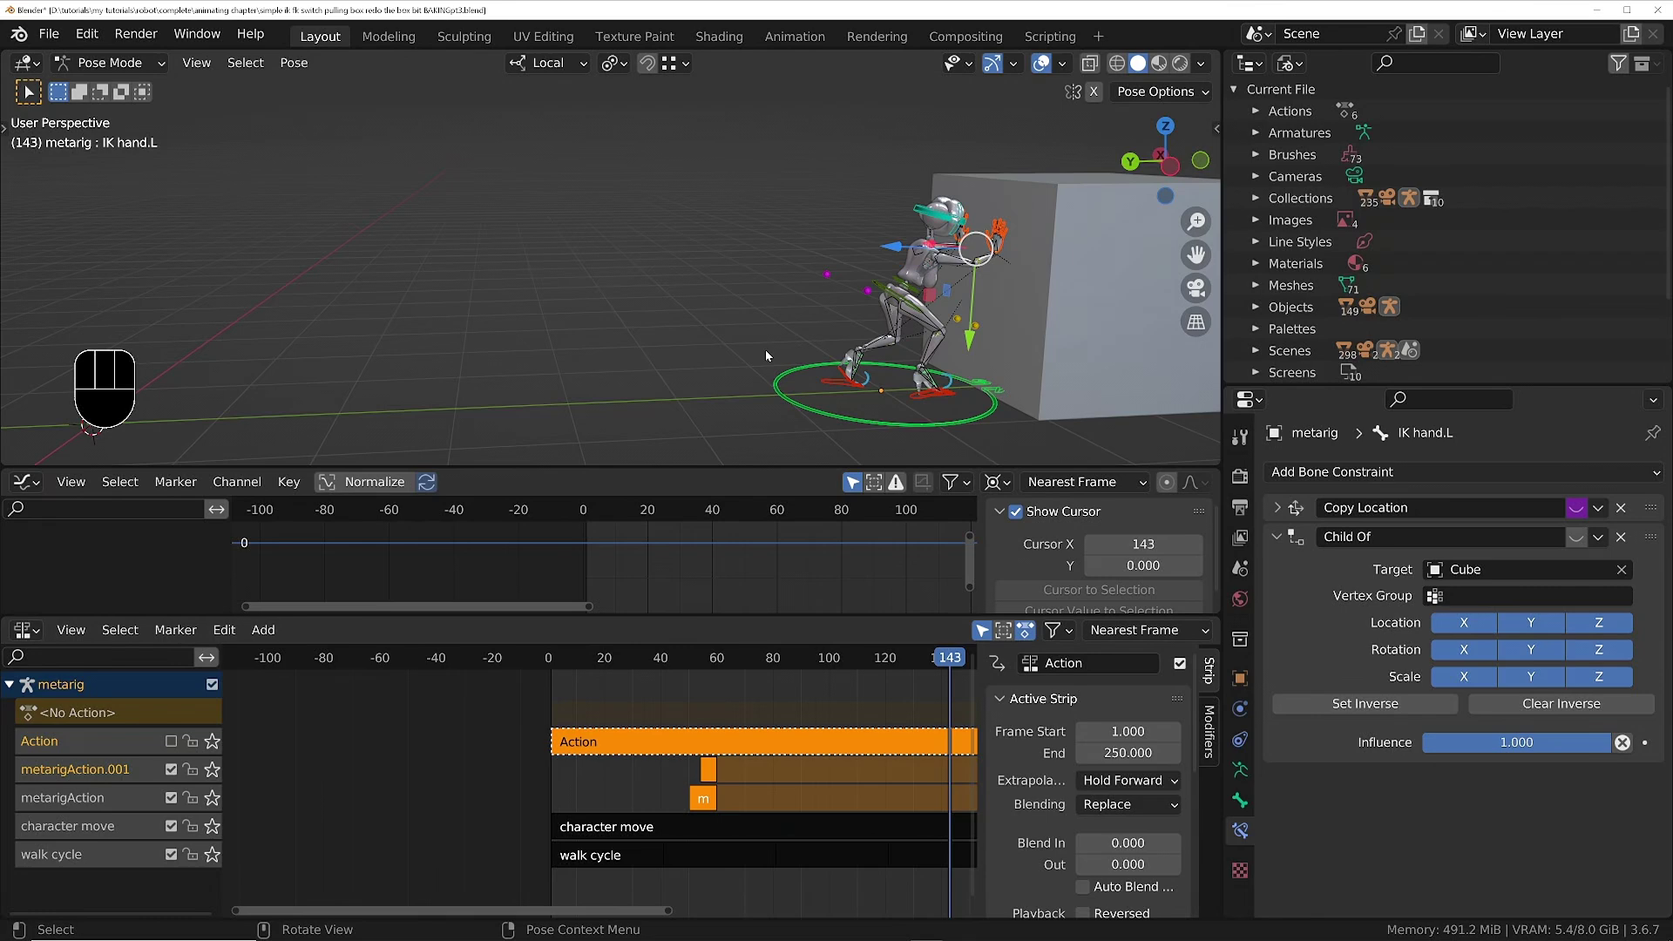
pyautogui.hotkey('shift', 'Left')
pyautogui.press('space')
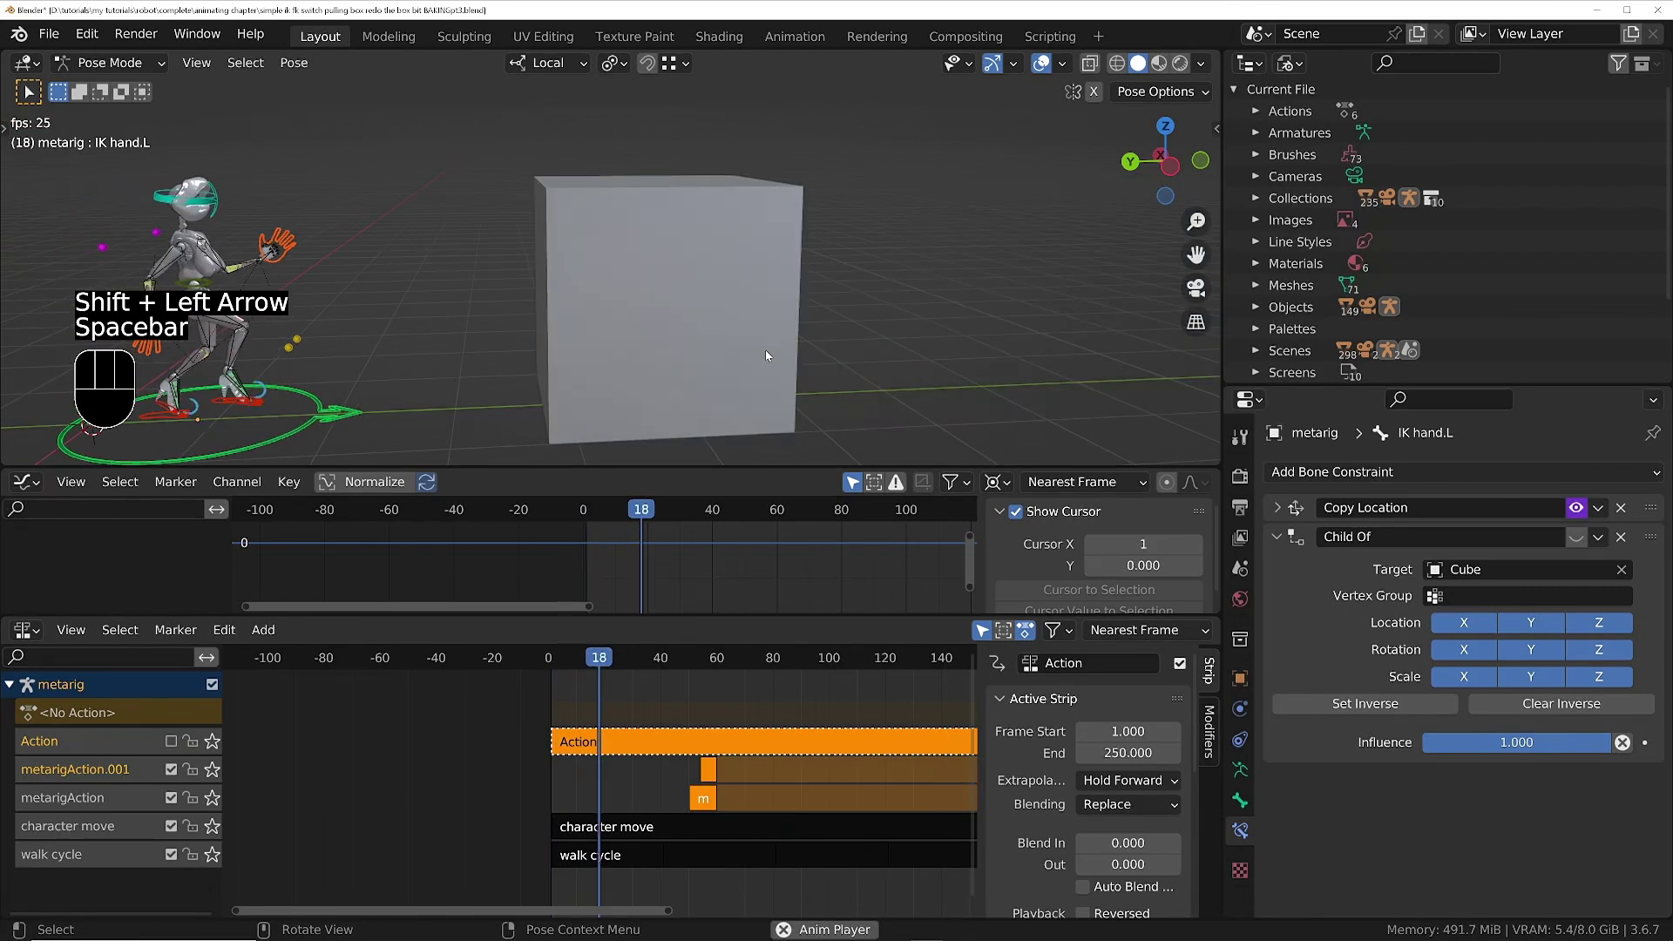